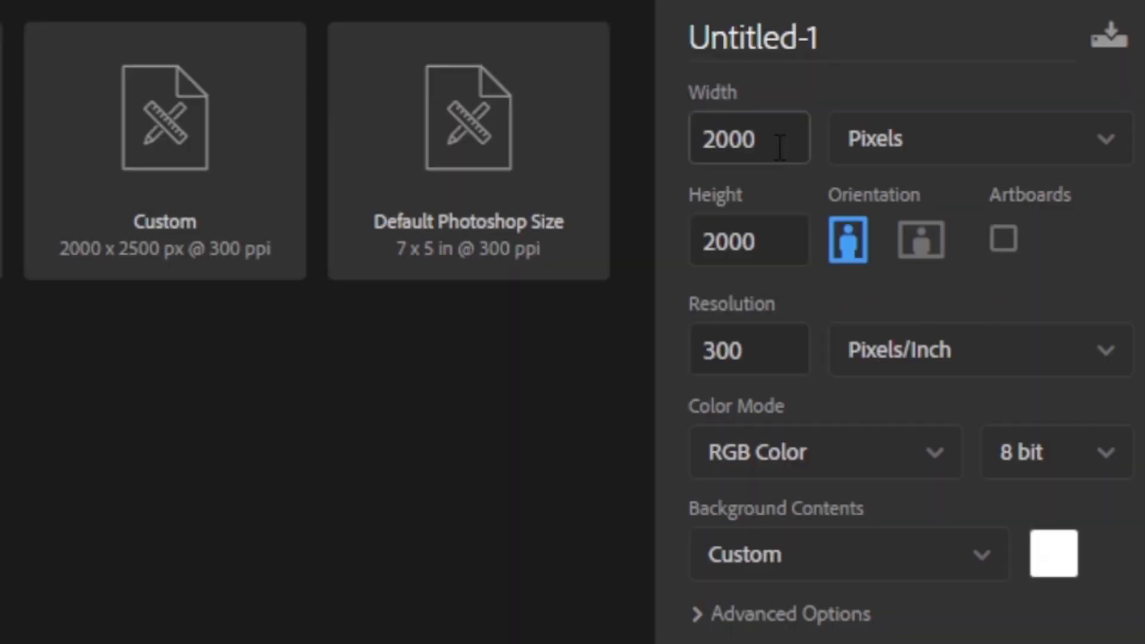
- Create a 2000 × 2000 px RGB document at 300 pixels/inch named "HAPPY NEW WEEK"
drag(831, 226, 654, 252)
double_click(742, 337)
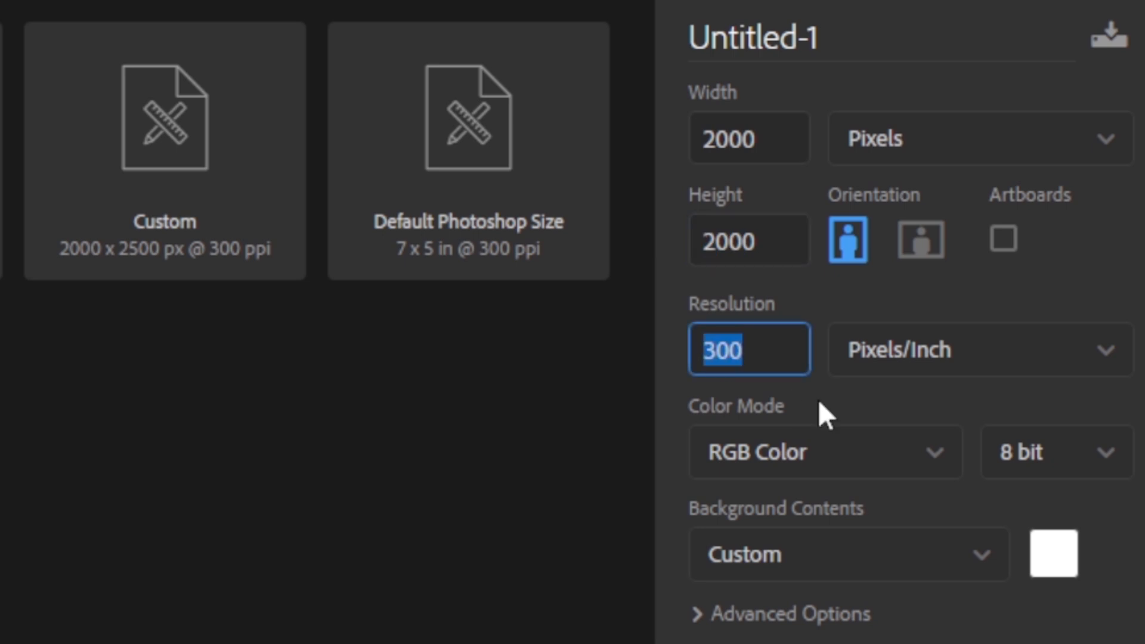
drag(880, 36, 567, 16)
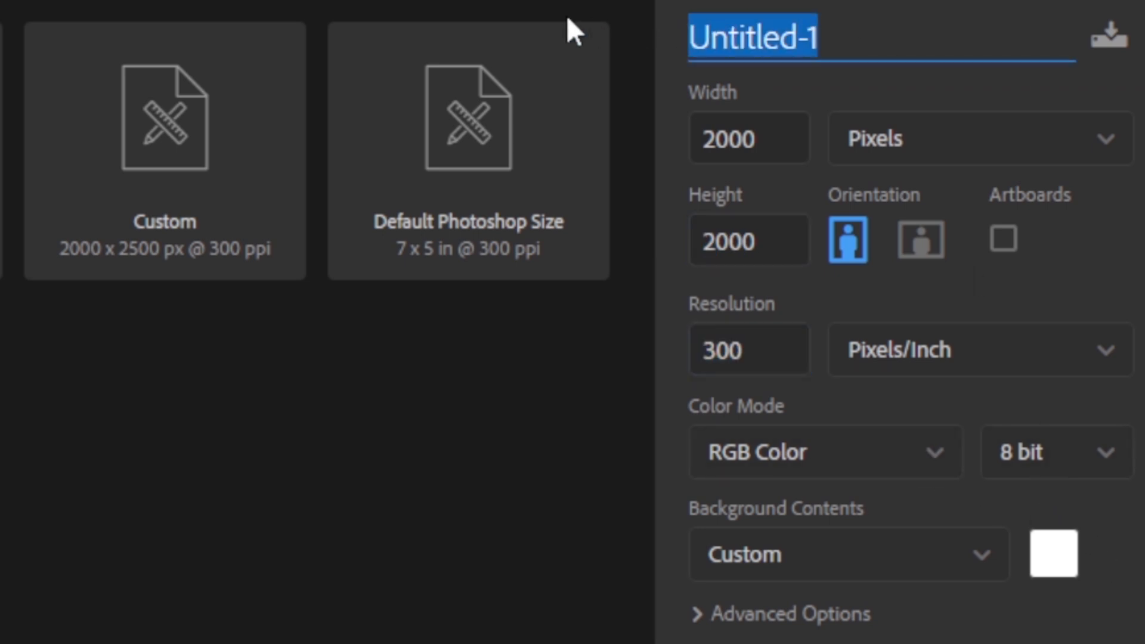
text(HAPPY N)
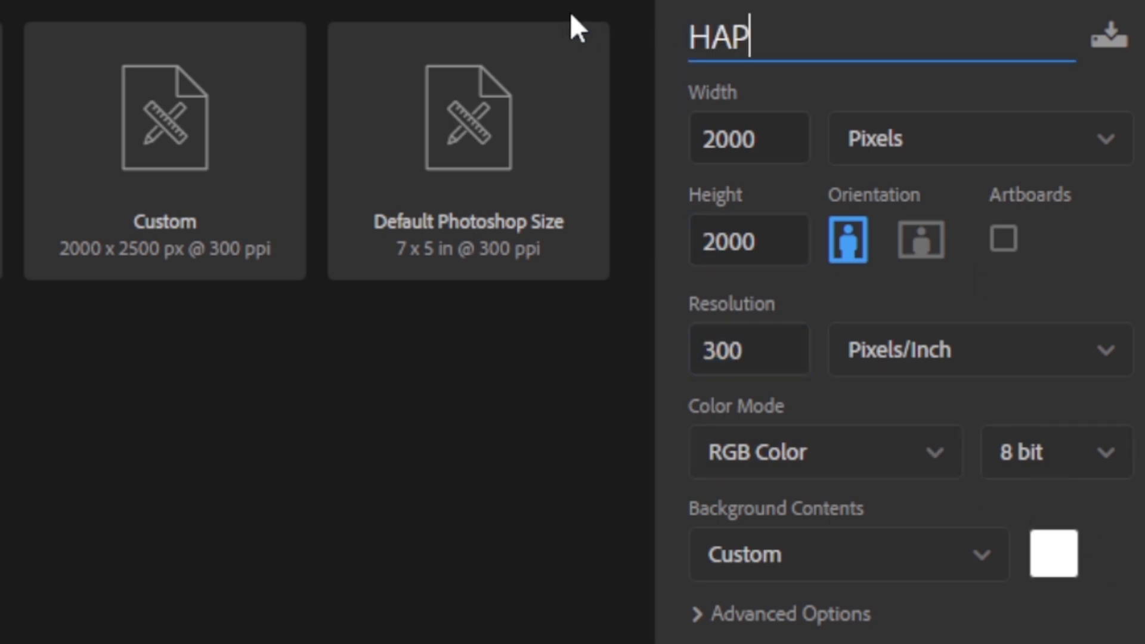
text(EW WEEK)
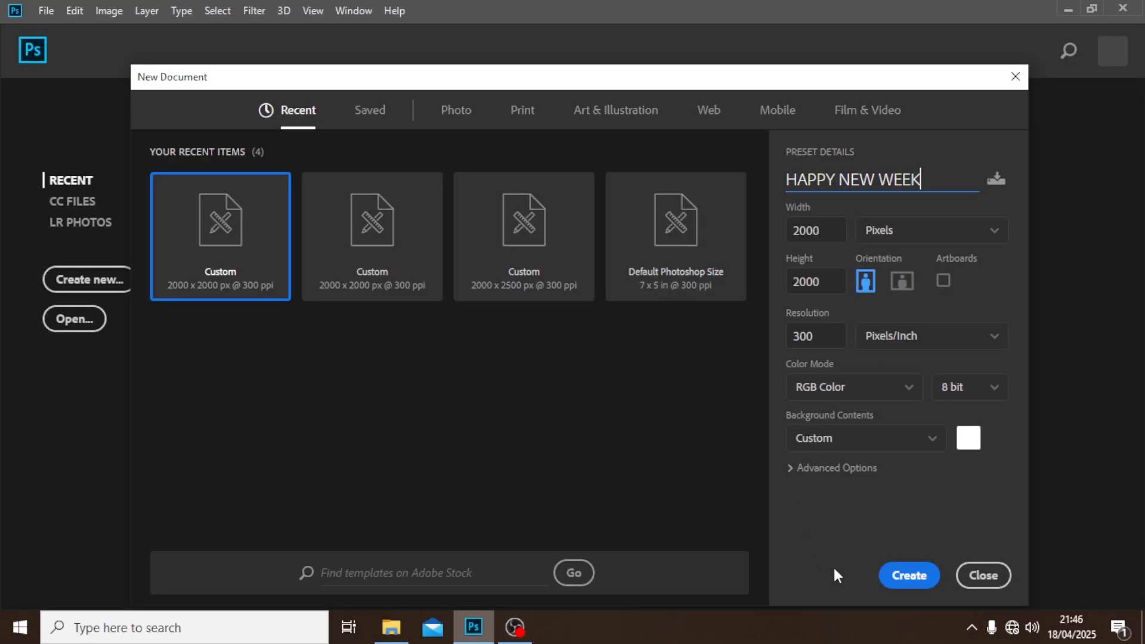
click(907, 573)
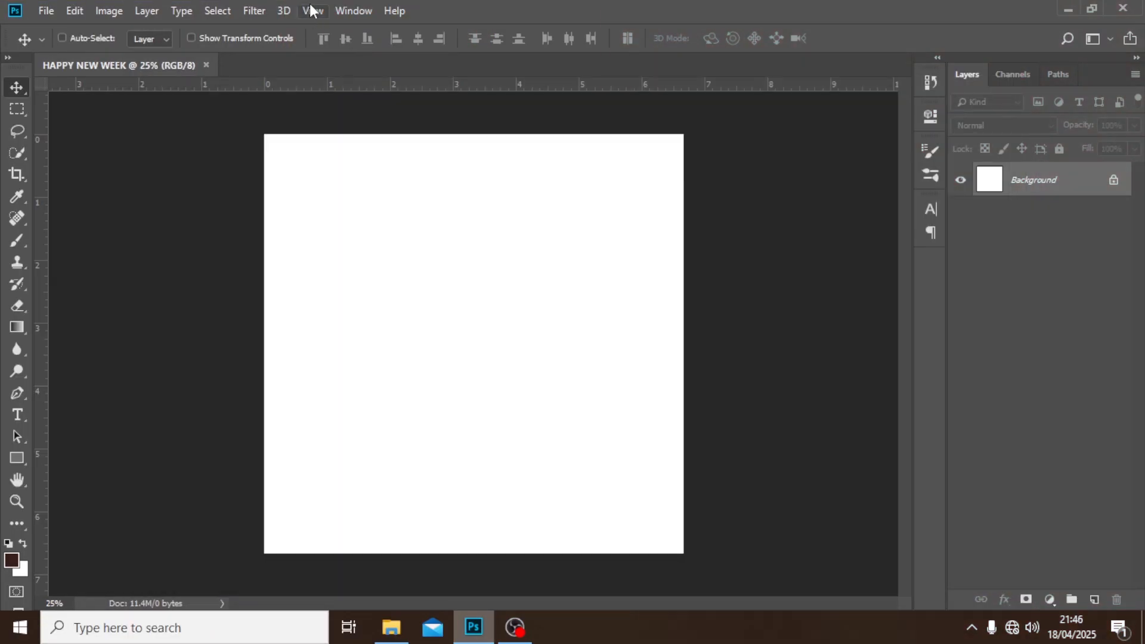
- Add a guide layout with 6 columns, 6 rows and 0.3 in margins on all sides
click(311, 11)
click(344, 468)
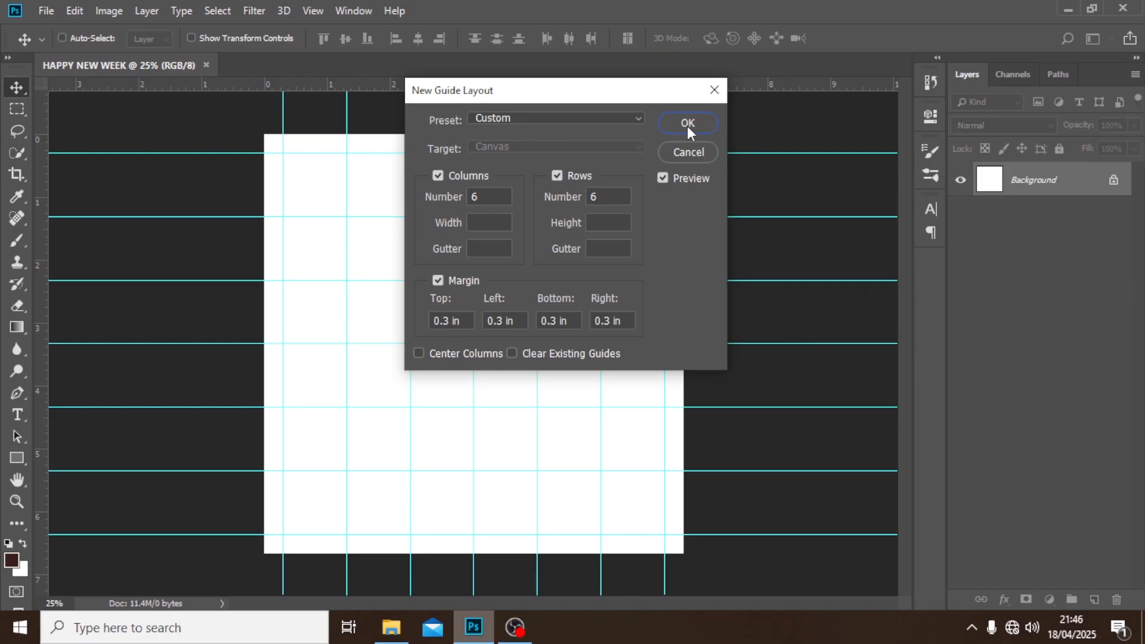
click(687, 125)
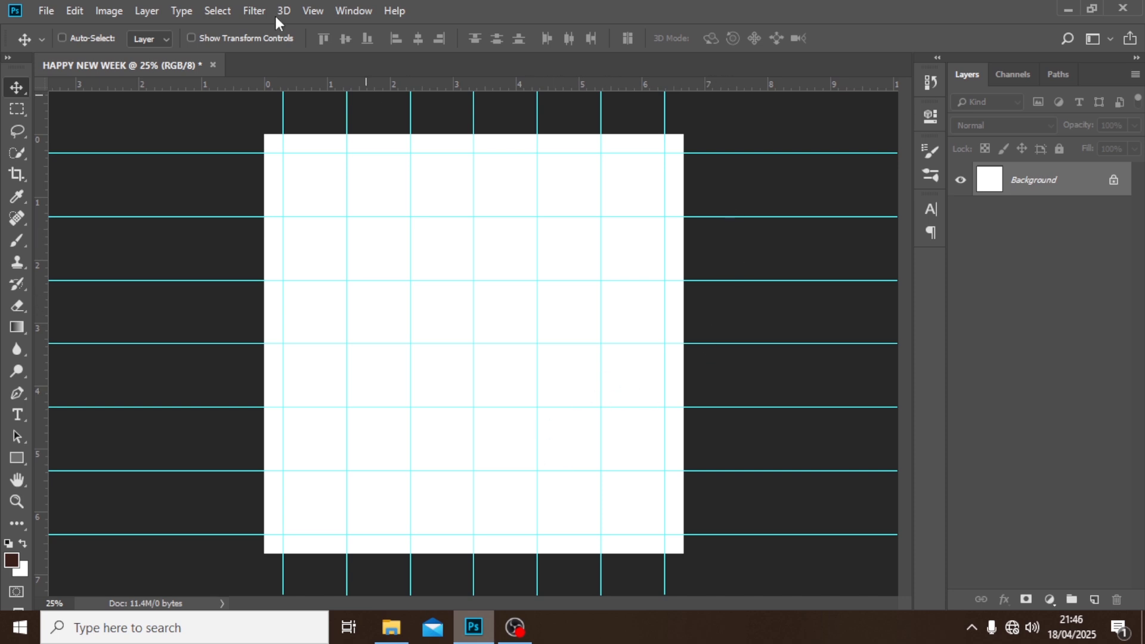
- Place the "Color Fill 2 copy" image from folder K's FILES subfolder as an embedded object covering the canvas
click(48, 11)
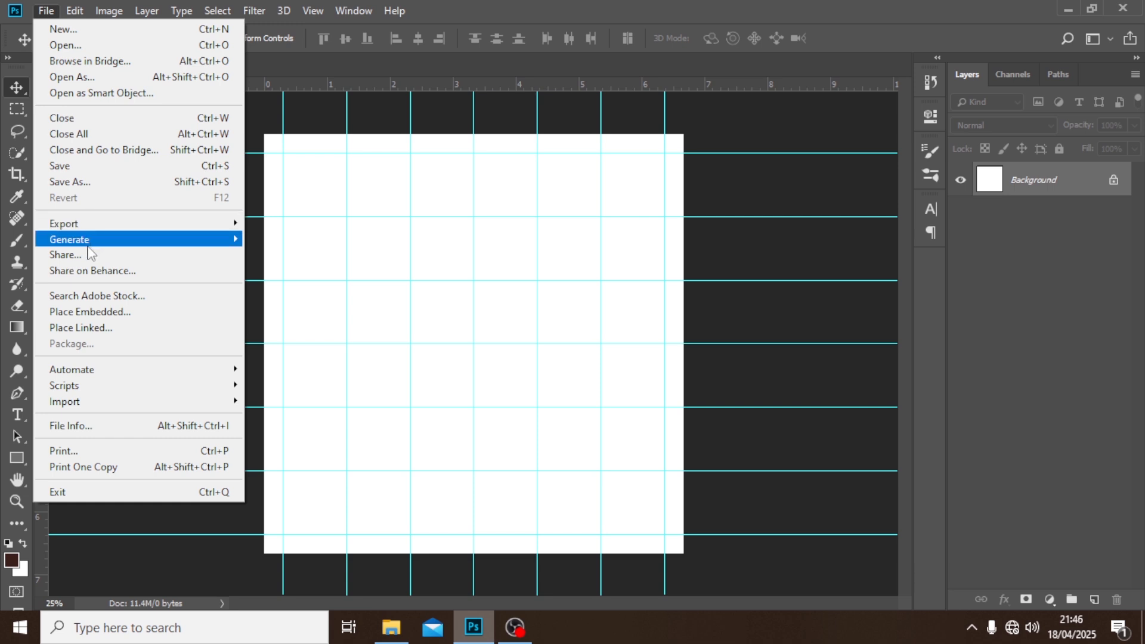
click(90, 312)
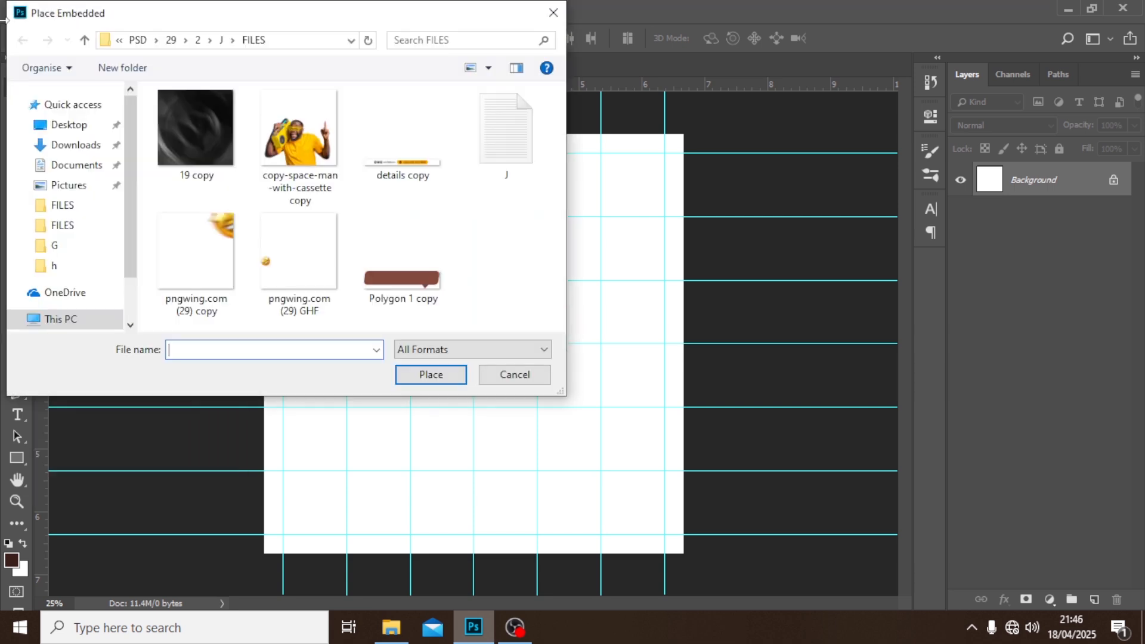
click(84, 40)
click(85, 41)
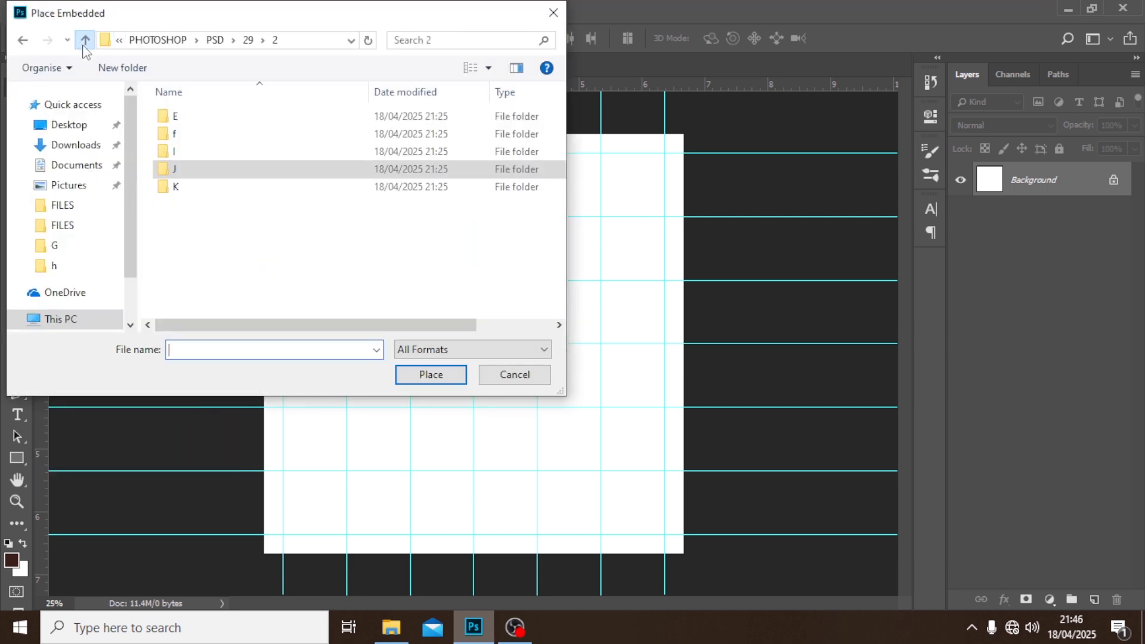
double_click(187, 190)
double_click(183, 145)
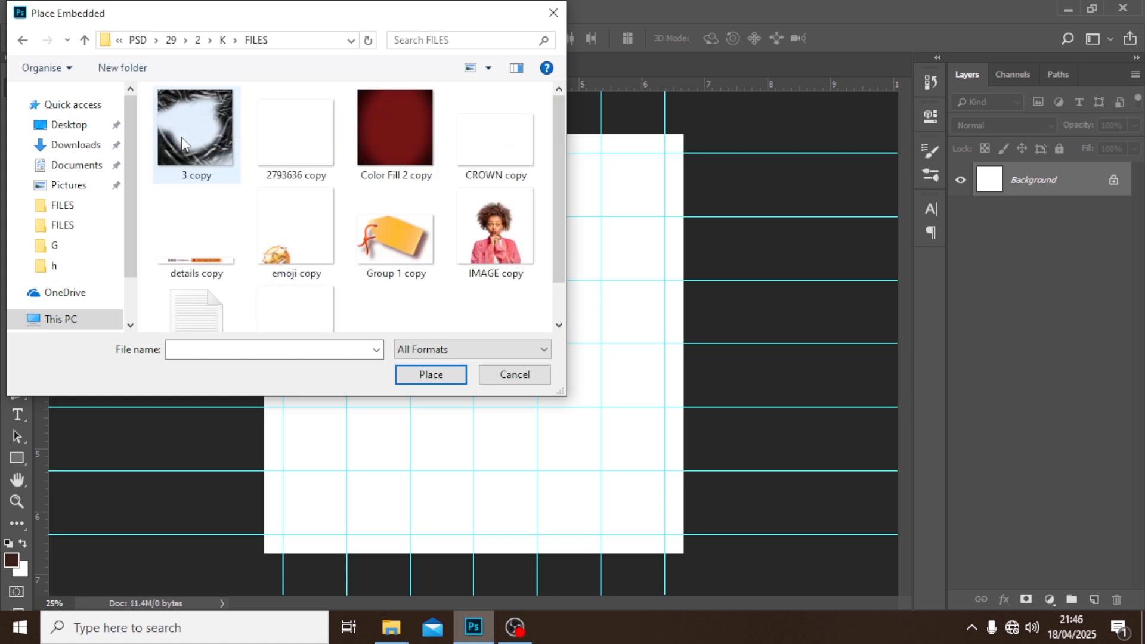
scroll(382, 227, down, 1)
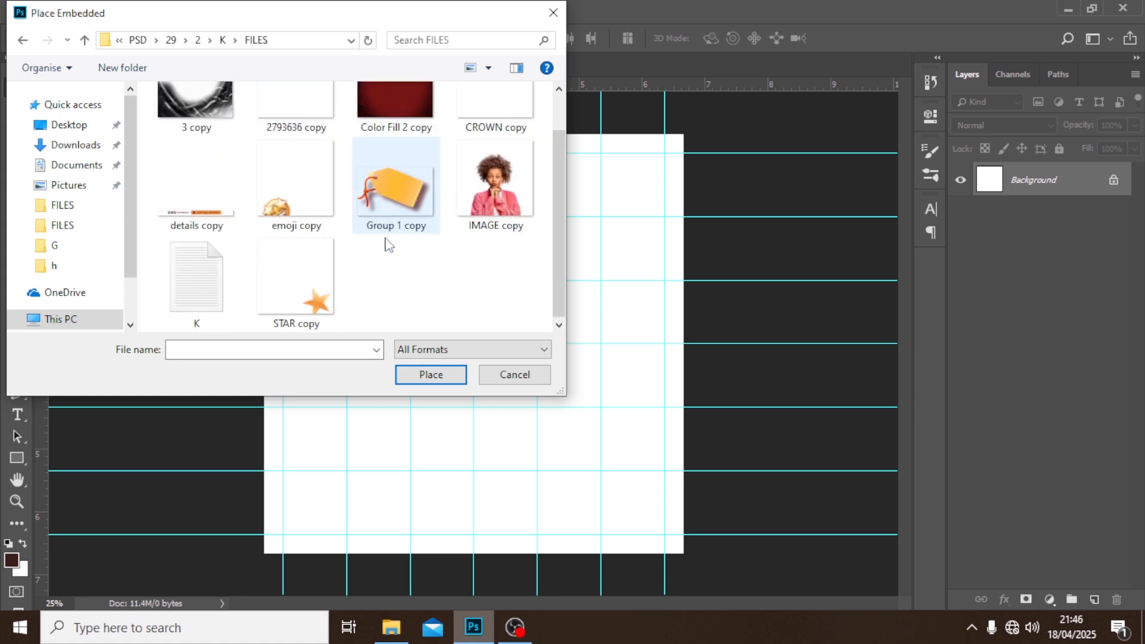
scroll(383, 155, up, 1)
click(383, 149)
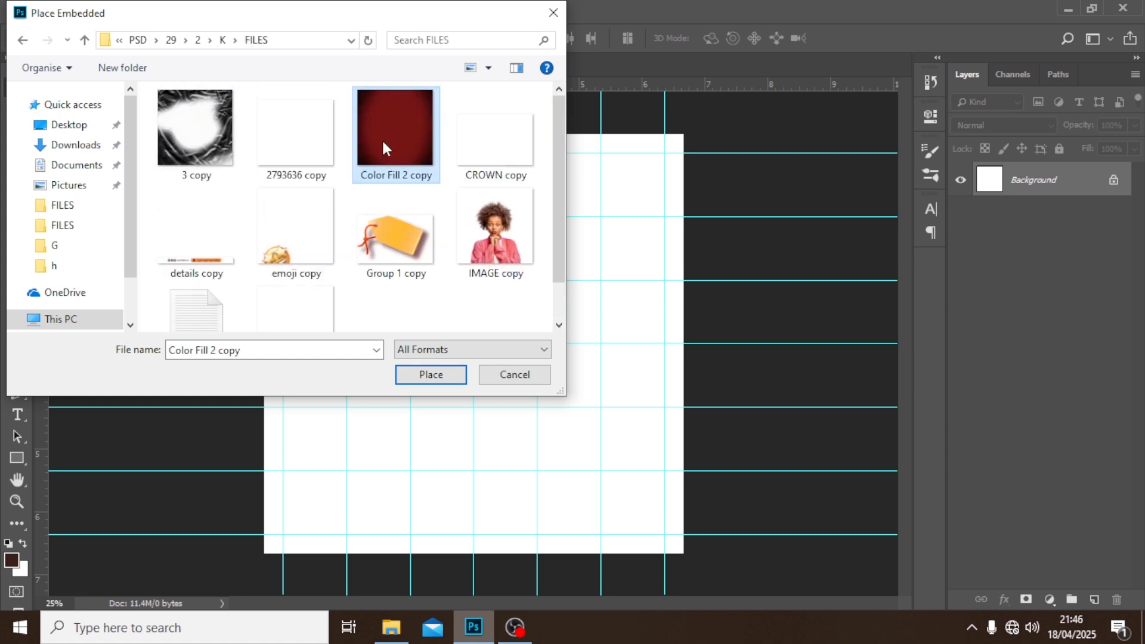
click(434, 375)
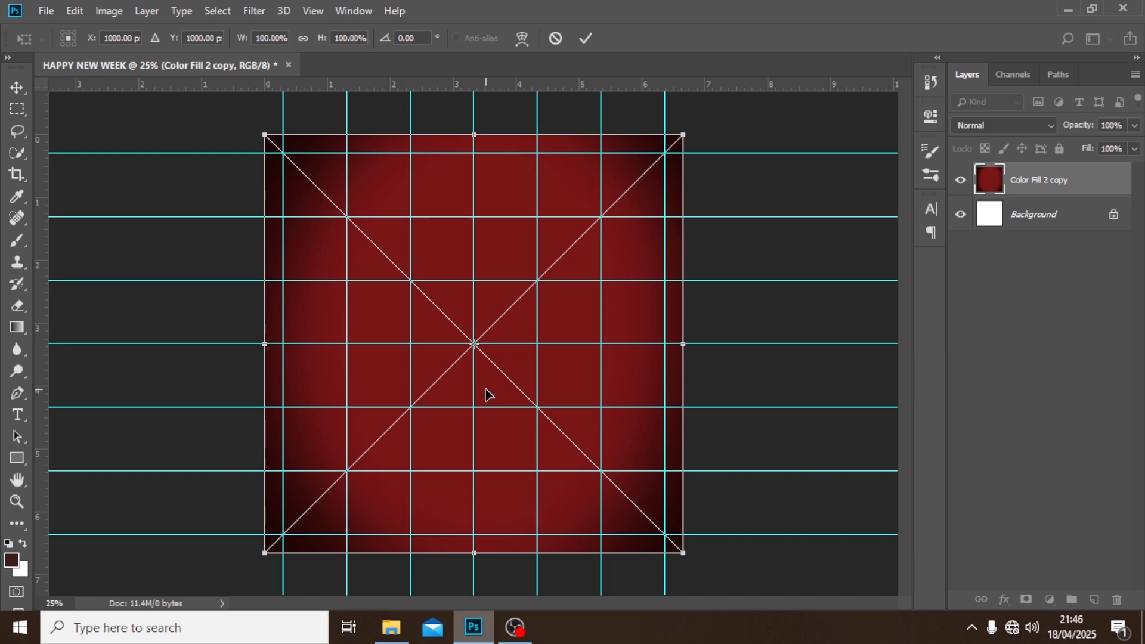
key(Return)
- Group the placed red background layer and rename the group "BG"
key(ctrl+g)
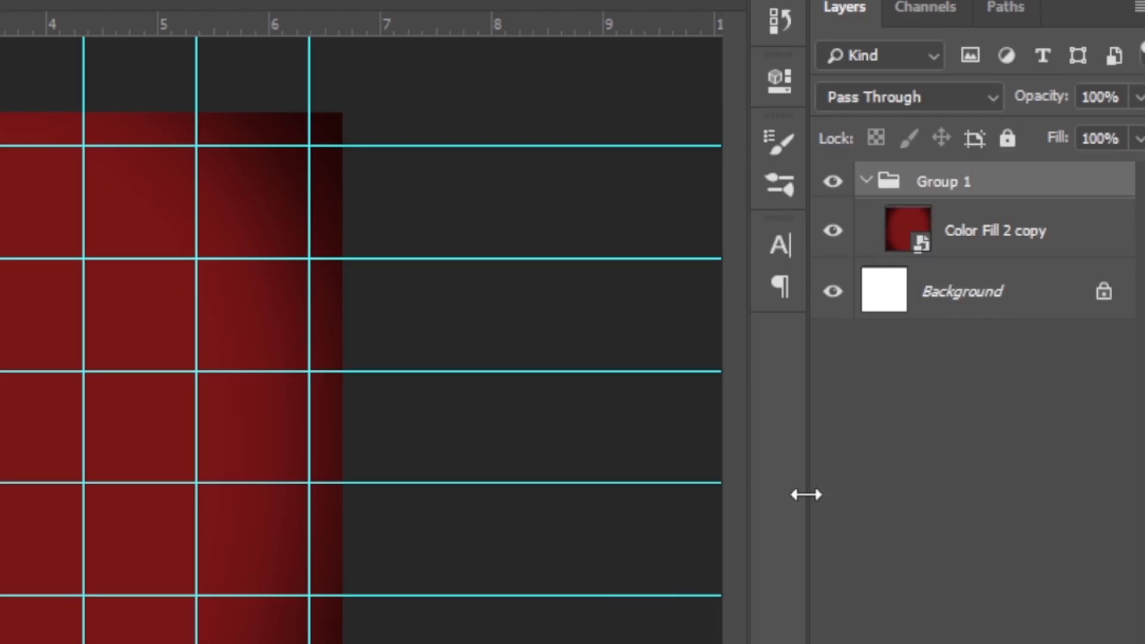
double_click(942, 182)
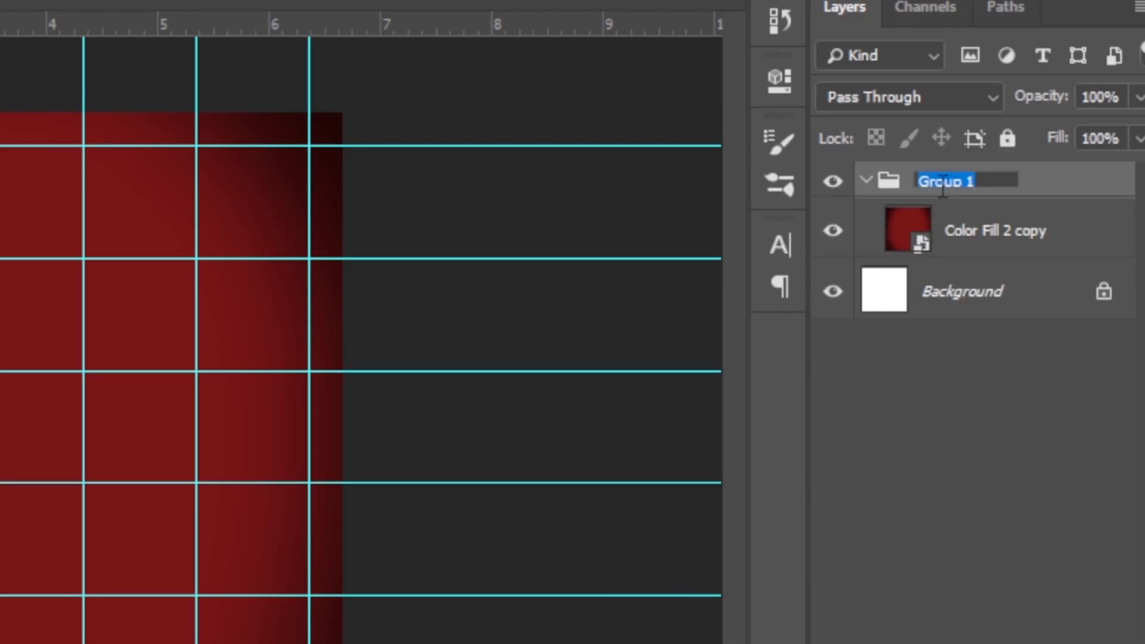
text(BG)
key(Return)
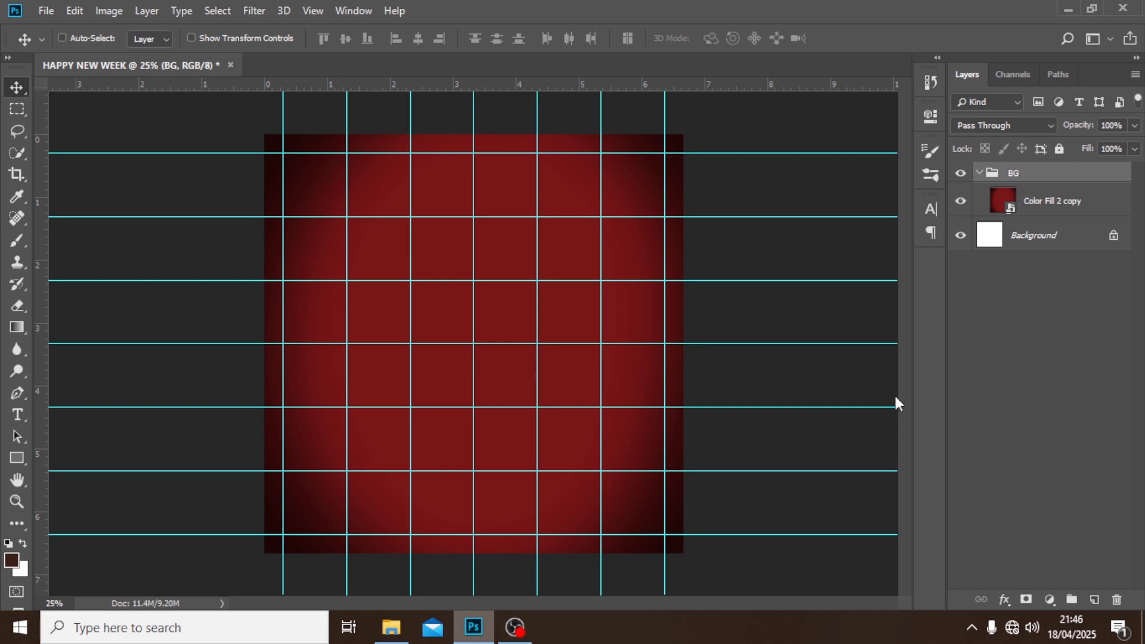
- Draw a rectangle about 2152 × 564 px across the lower part of the canvas and fill it white (ffffff)
click(11, 458)
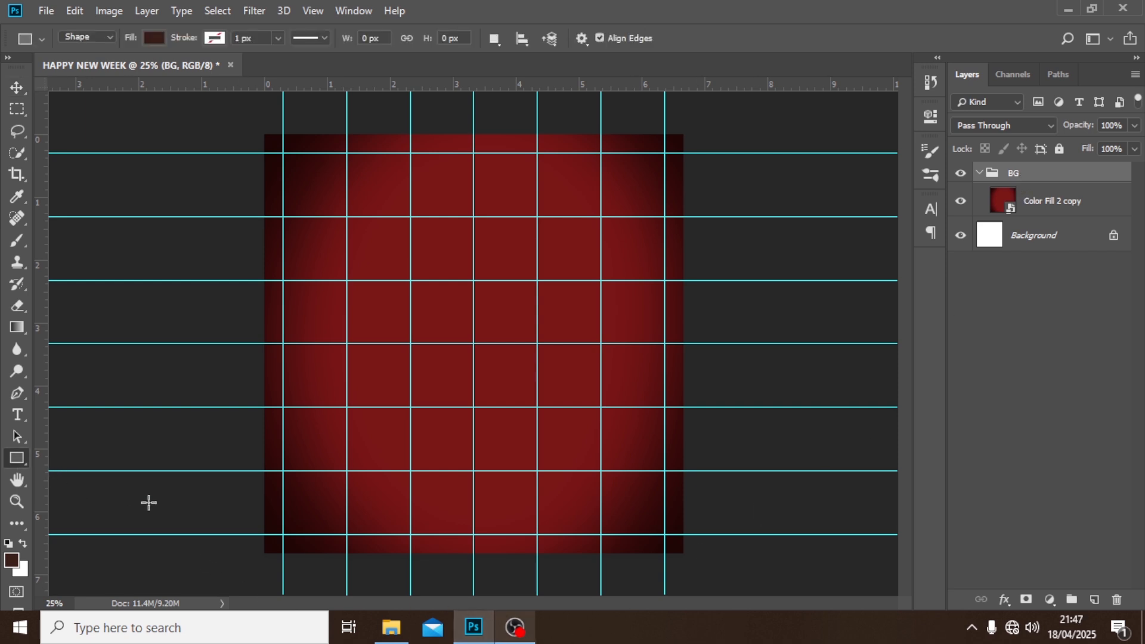
drag(247, 461, 691, 527)
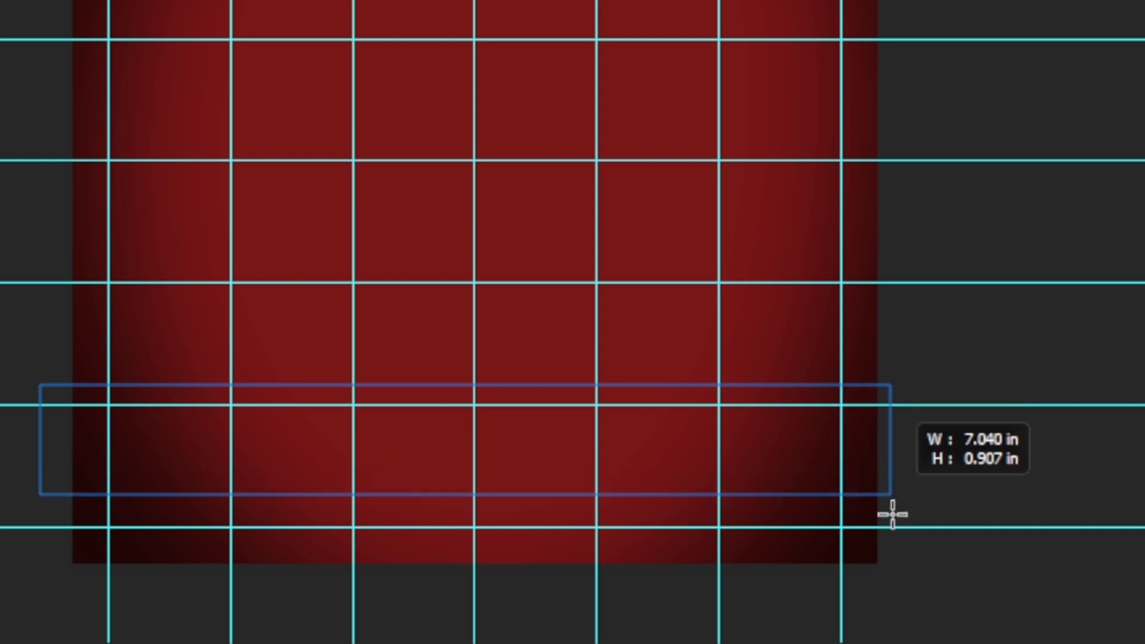
drag(893, 514, 905, 609)
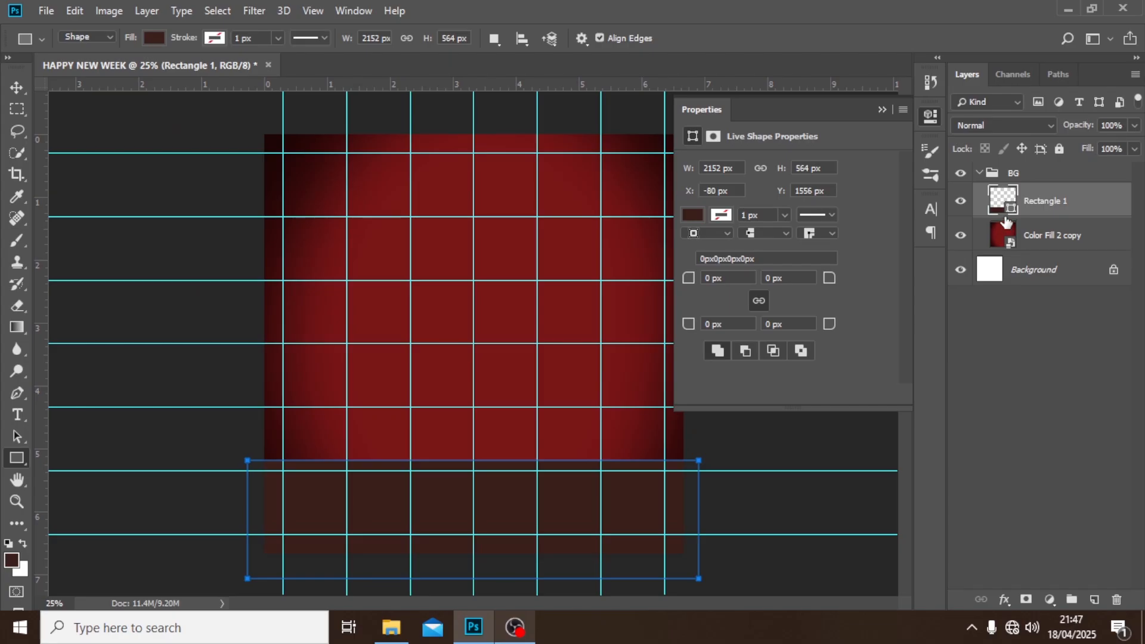
double_click(1002, 203)
drag(670, 386, 547, 221)
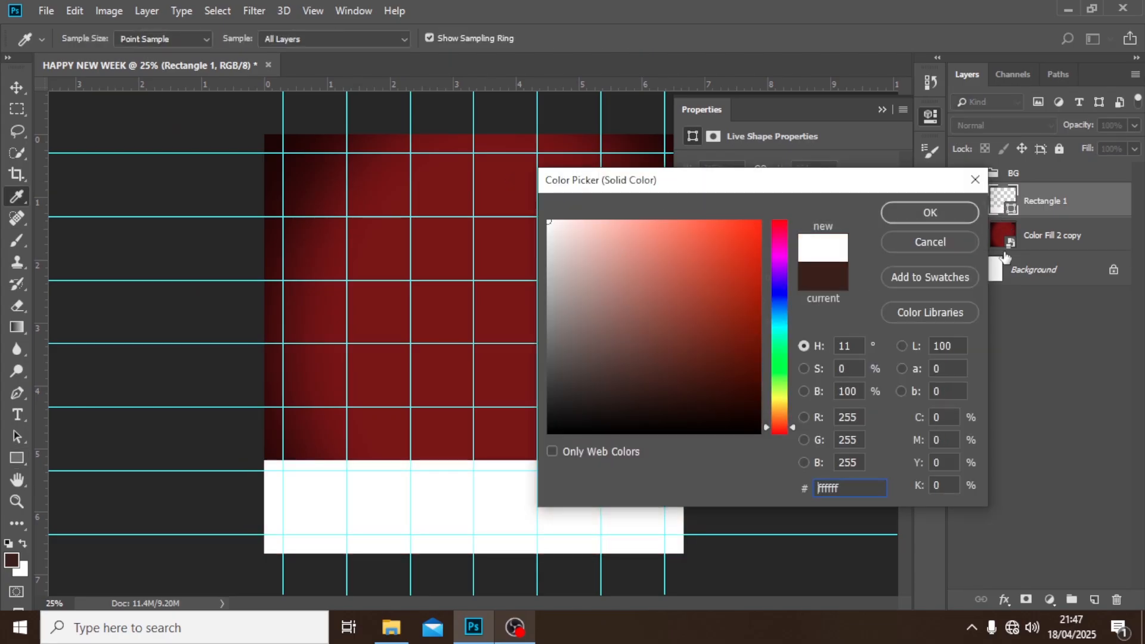
click(952, 219)
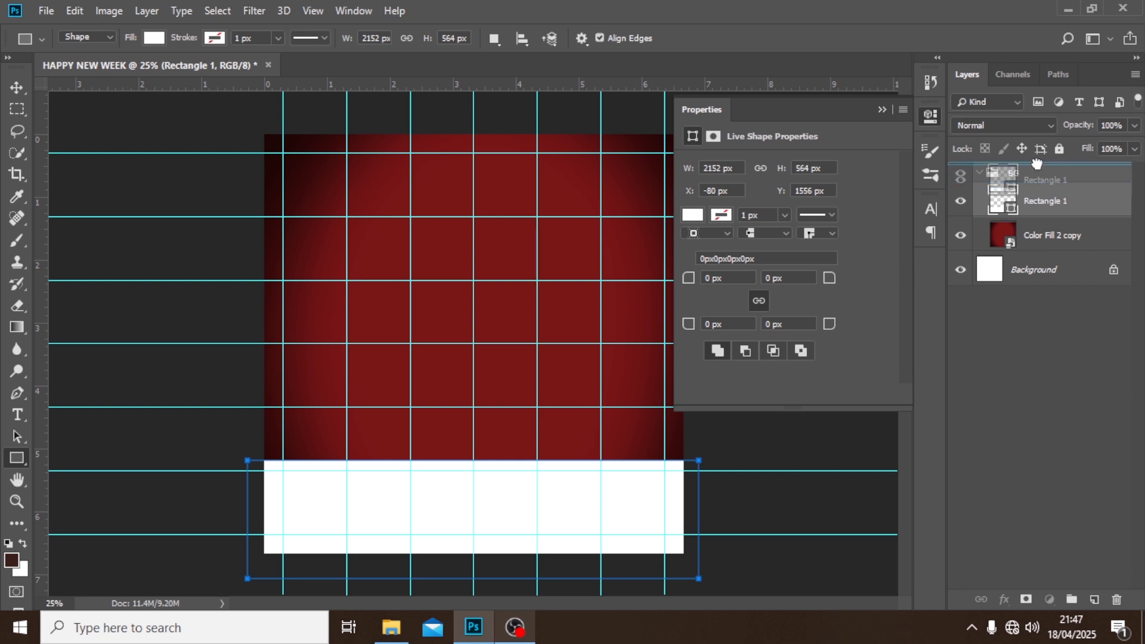
- Move the white rectangle layer out of the BG group to above it, and select the collapsed group
drag(987, 188, 1008, 198)
click(979, 208)
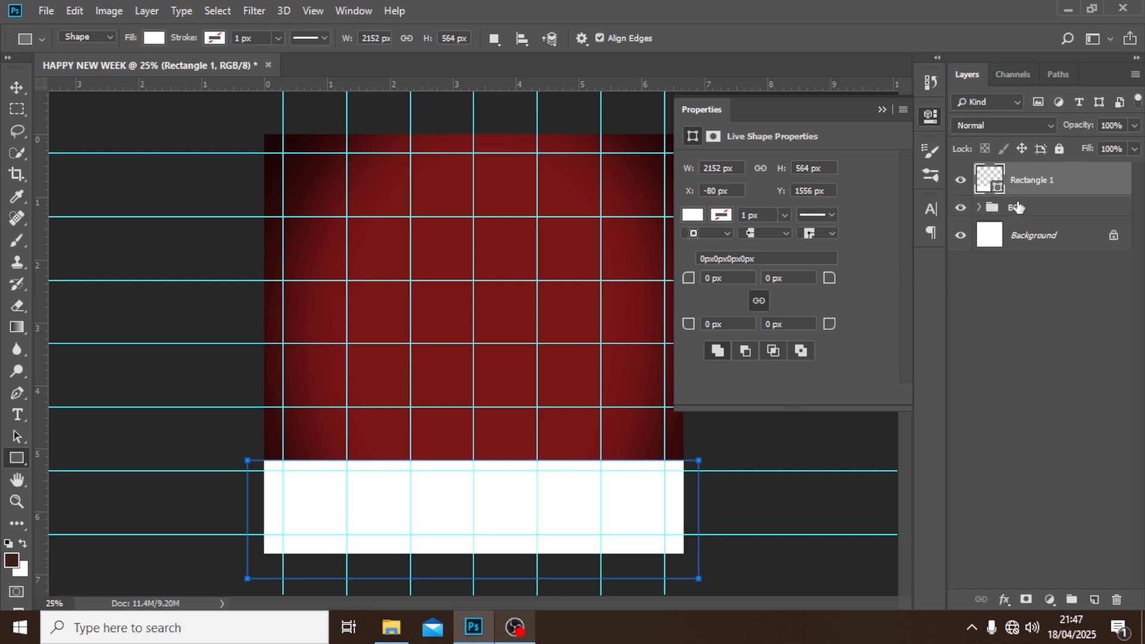
click(1030, 215)
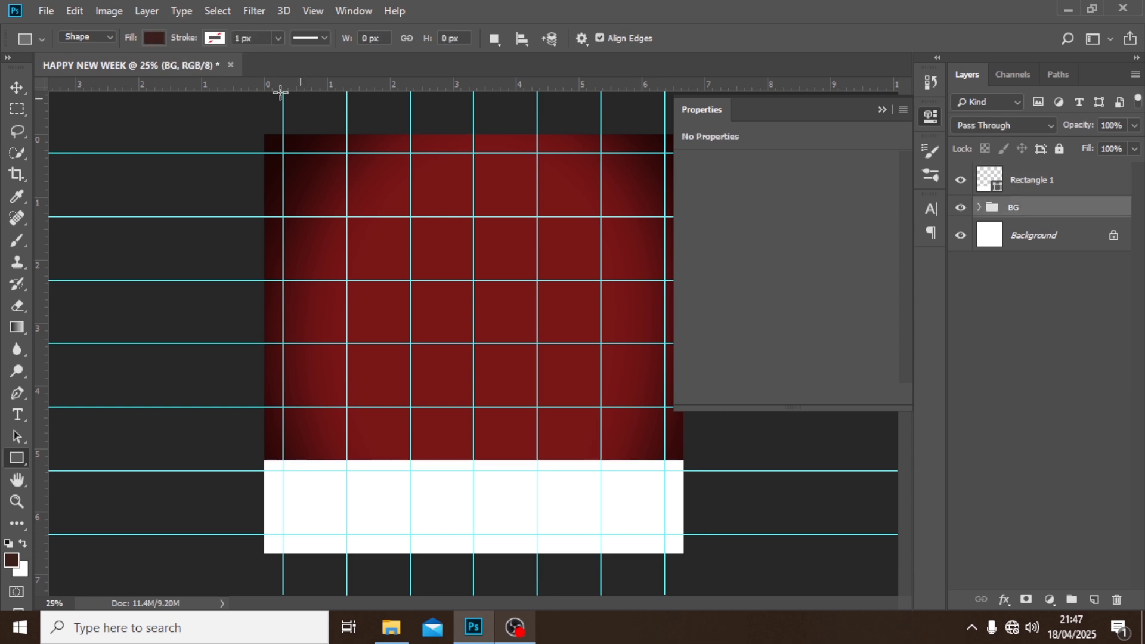
- Close the shape properties and hide the guides to clear the canvas
click(17, 88)
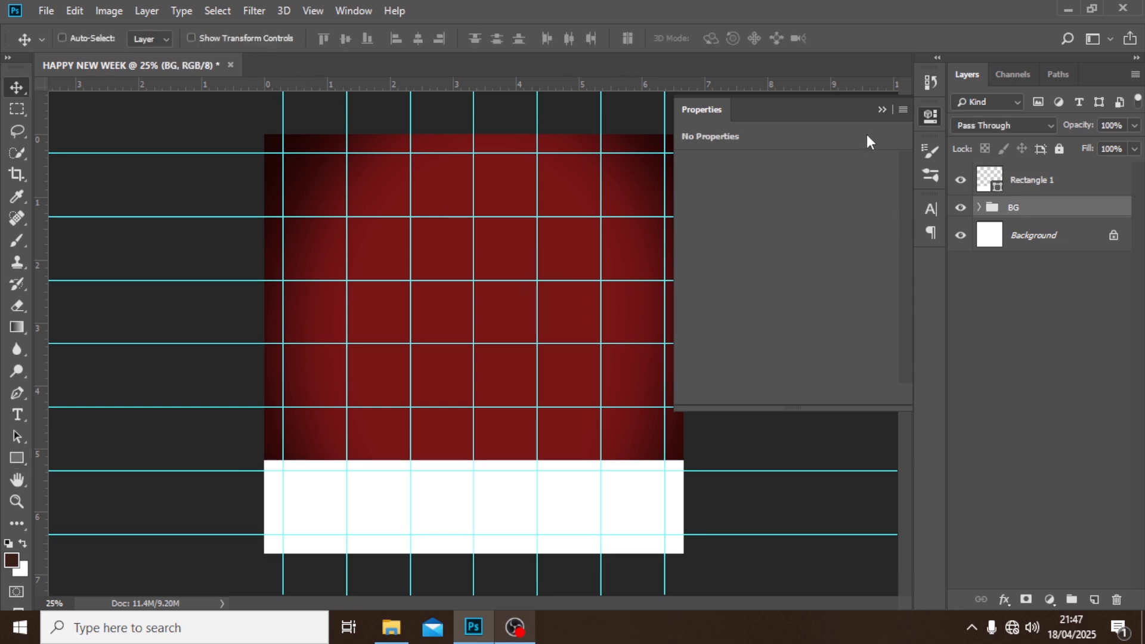
click(881, 110)
key(ctrl+semicolon)
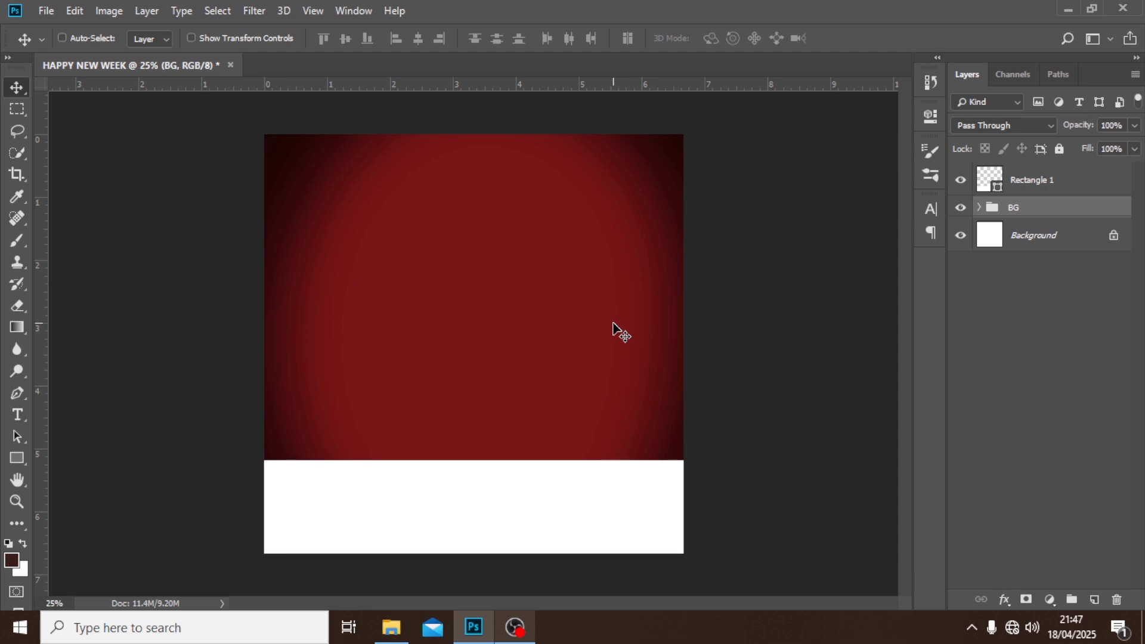
- Add a text layer in the upper-left area of the canvas with the word "new" copied from the K text file
key(t)
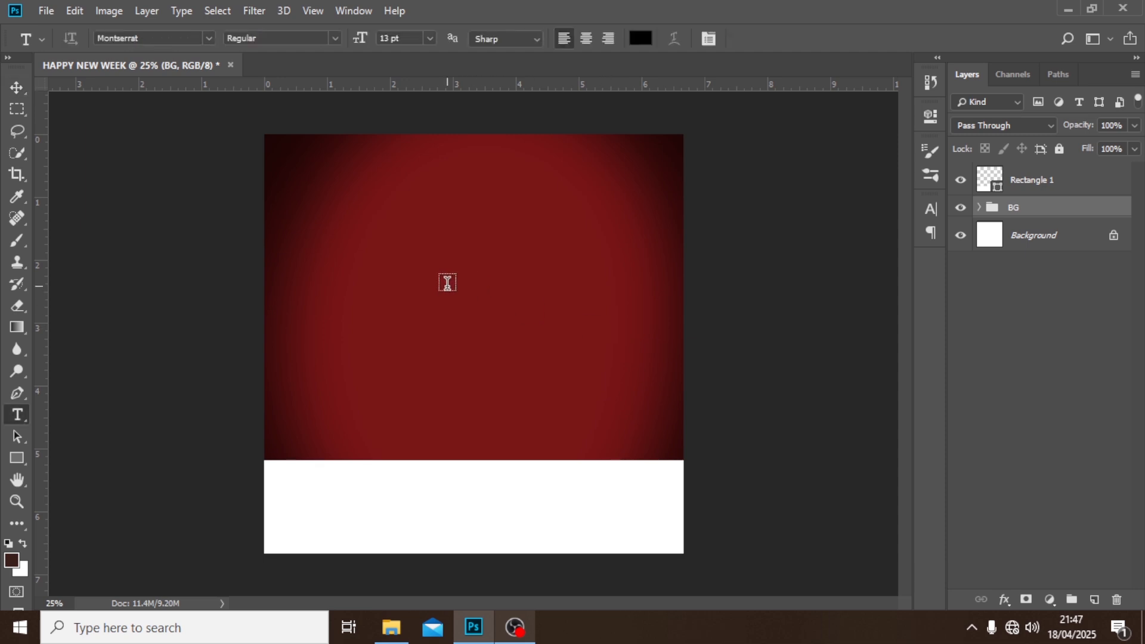
click(349, 272)
click(390, 626)
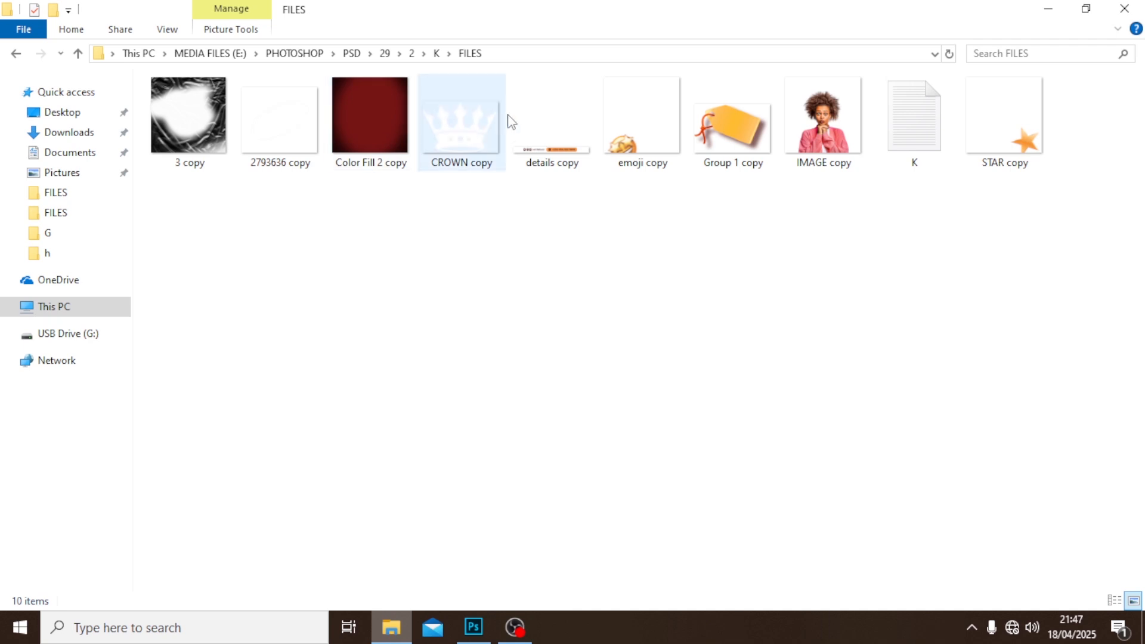
double_click(888, 138)
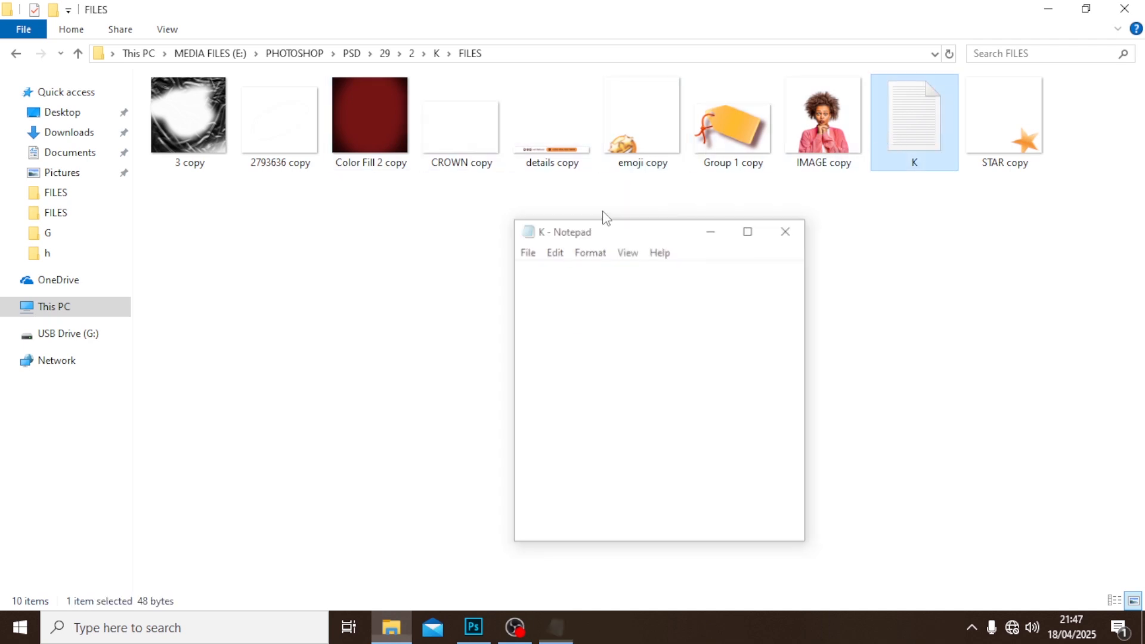
drag(538, 267, 493, 262)
key(ctrl+c)
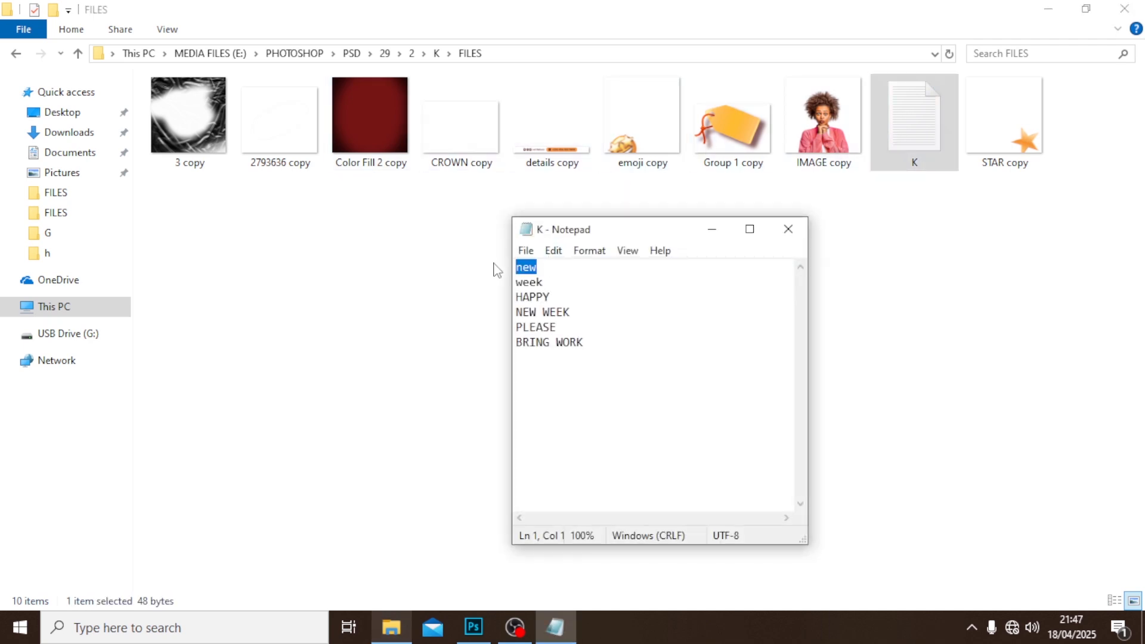
click(474, 626)
key(ctrl+v)
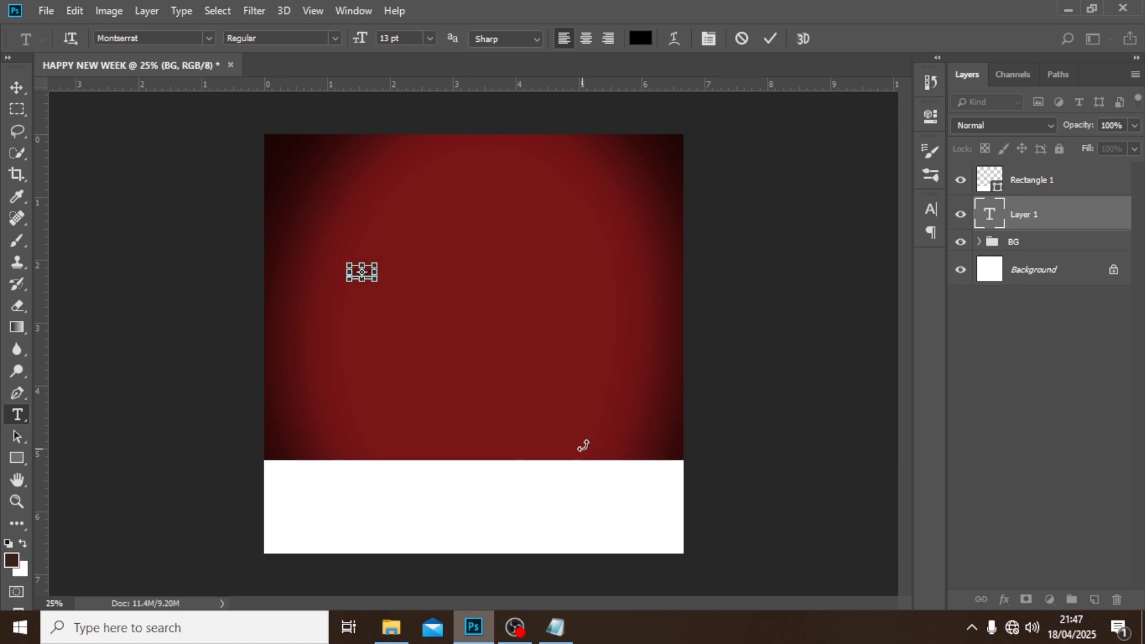
click(1033, 222)
- Set the color of the "new" text to white (ffffff)
click(931, 209)
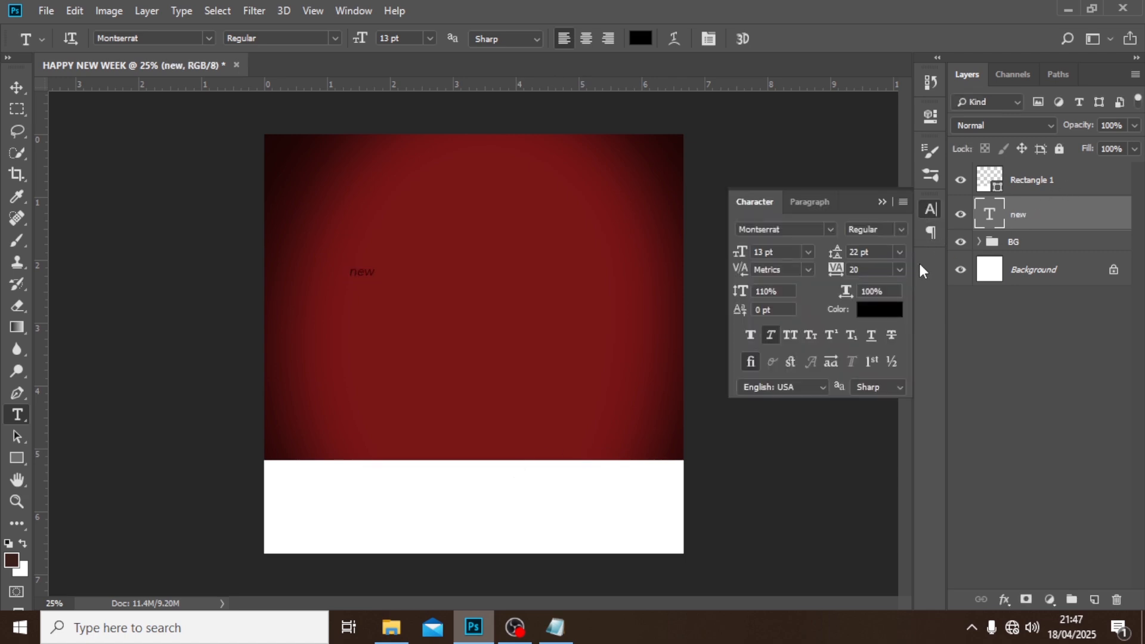
click(889, 312)
drag(690, 256, 473, 159)
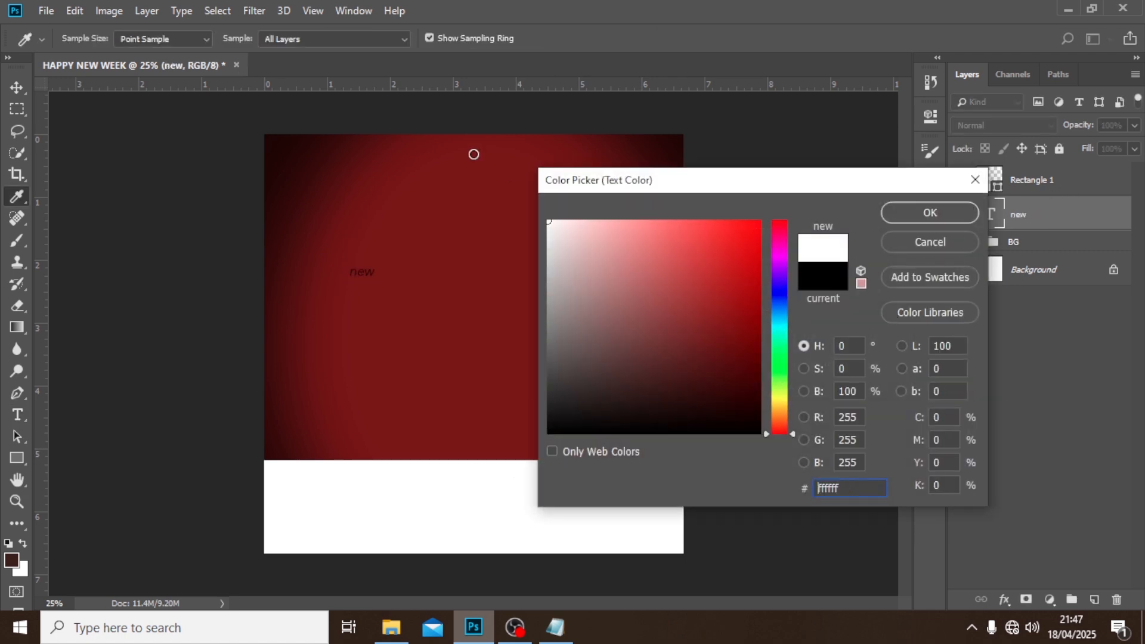
click(907, 218)
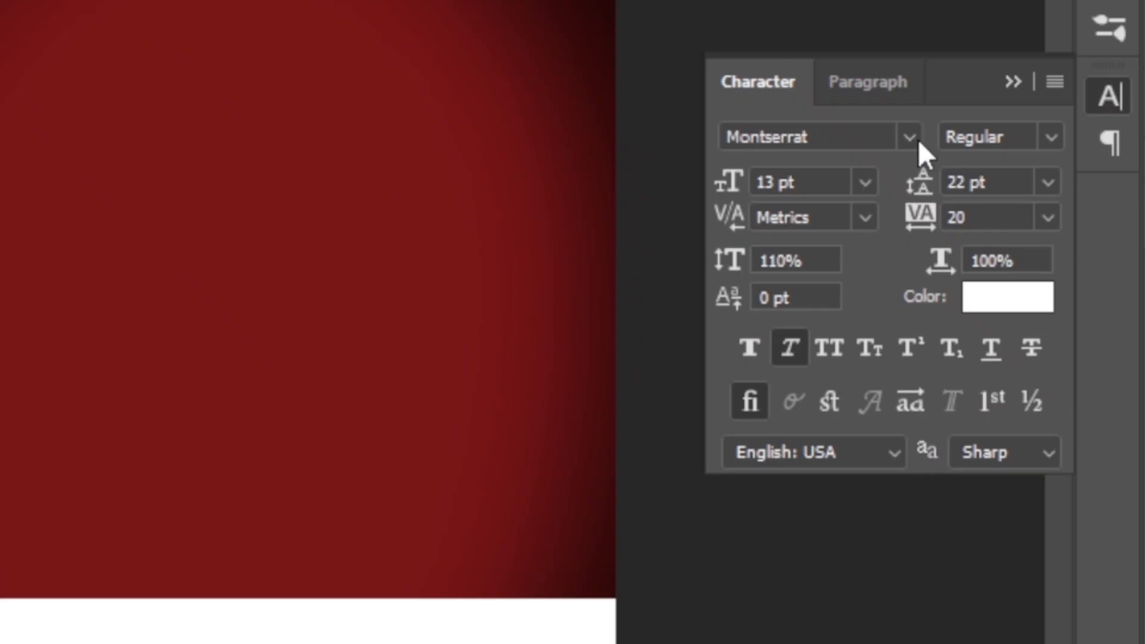
- Set the "new" text to the Black weight of Montserrat in all caps at 228 pt
click(1044, 137)
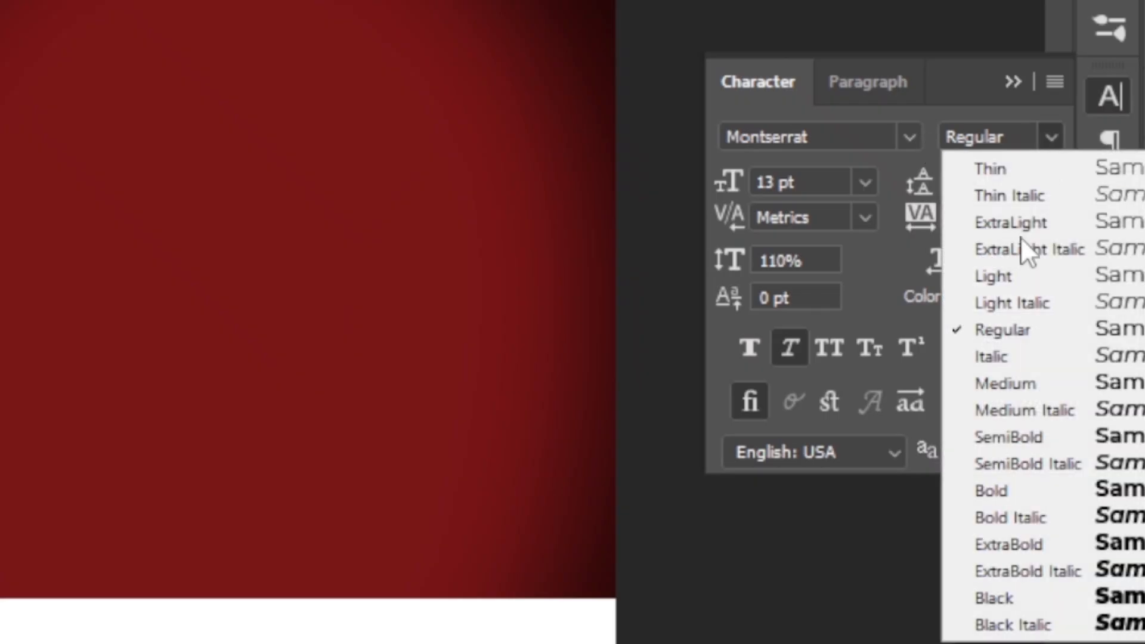
click(1020, 594)
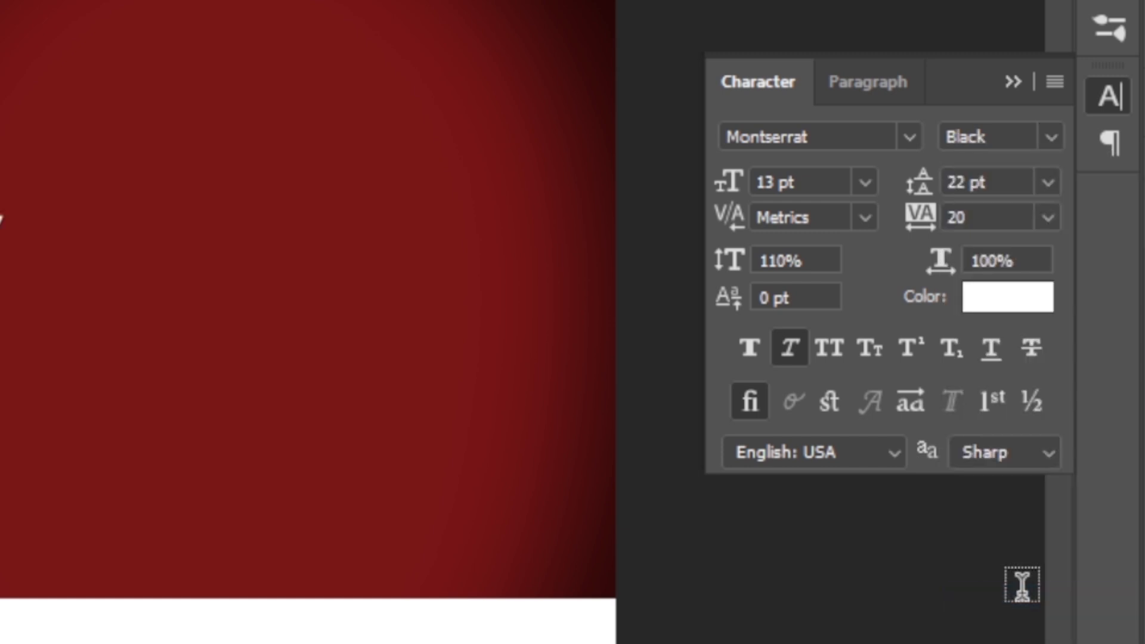
click(829, 347)
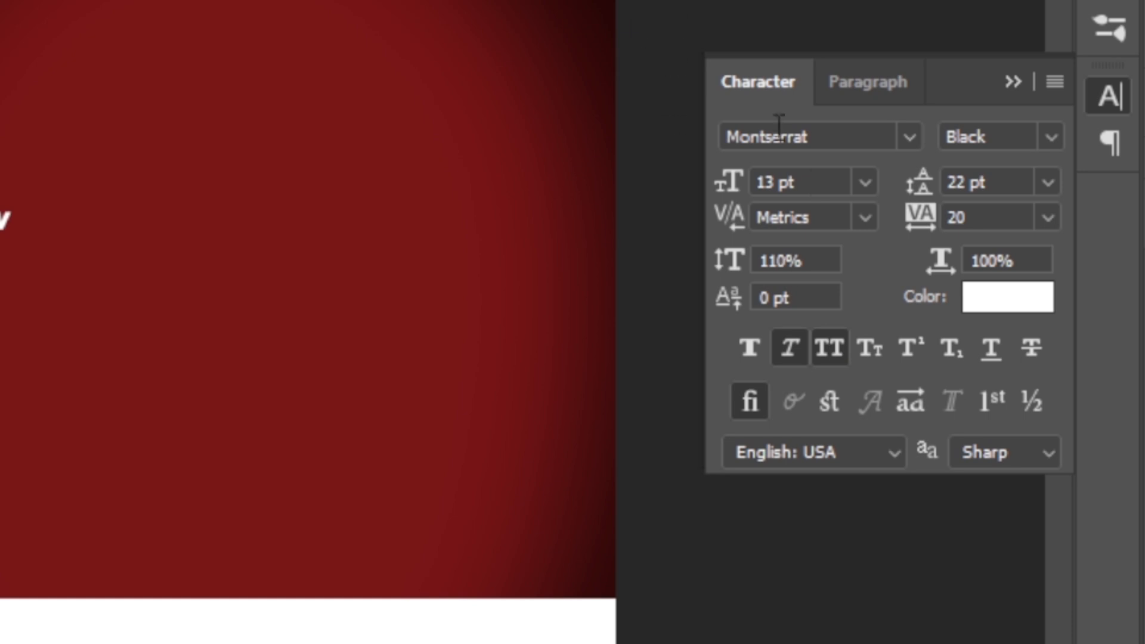
click(802, 181)
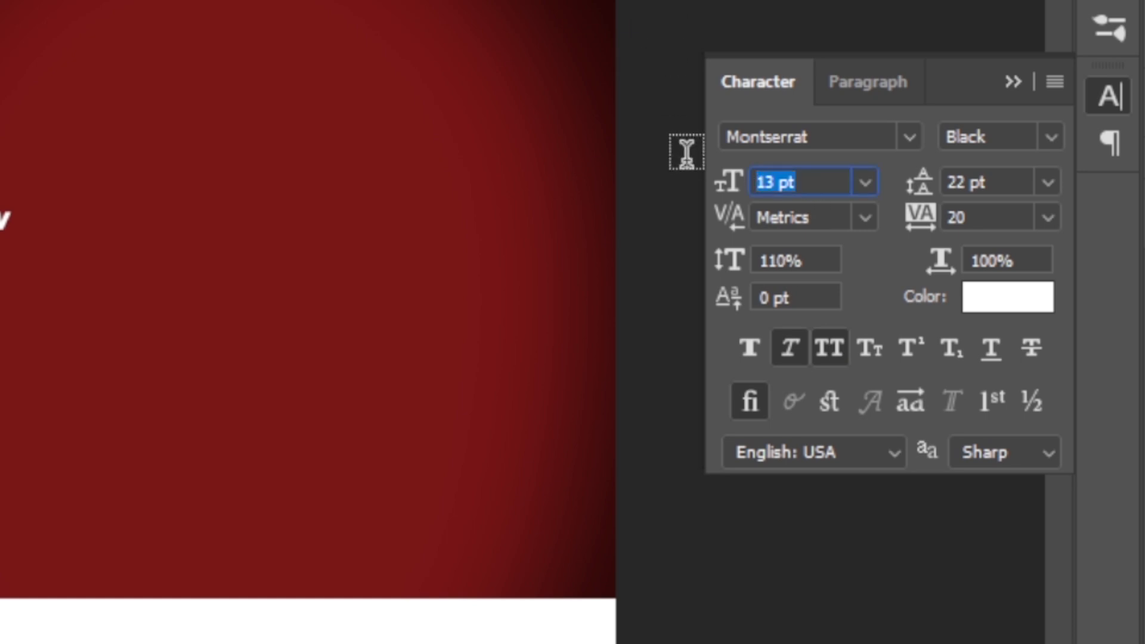
text(228)
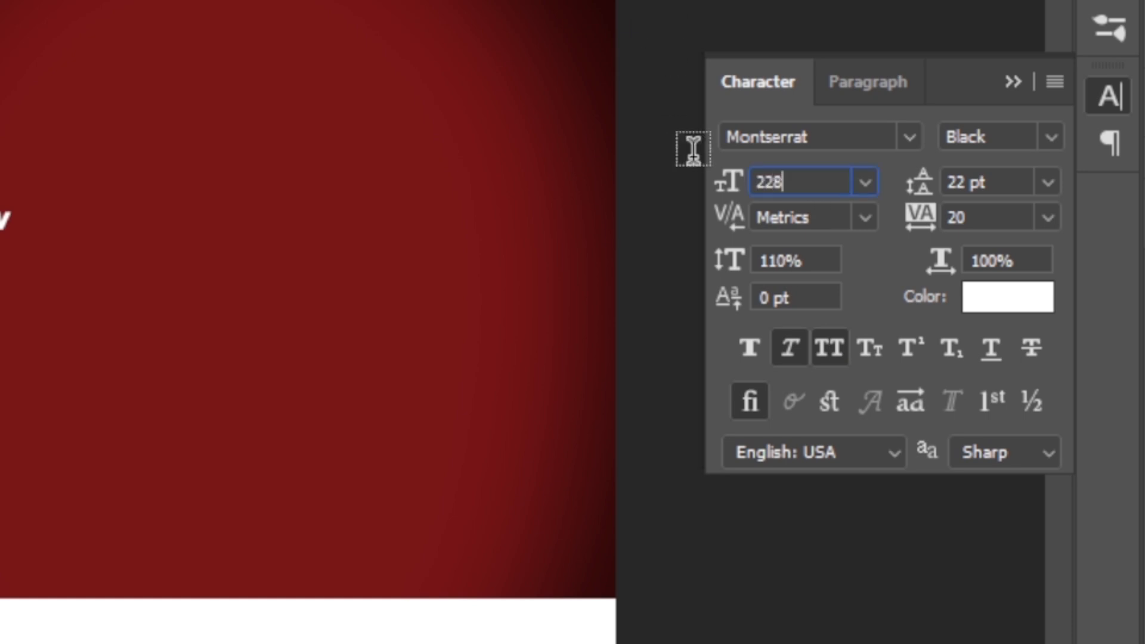
key(Return)
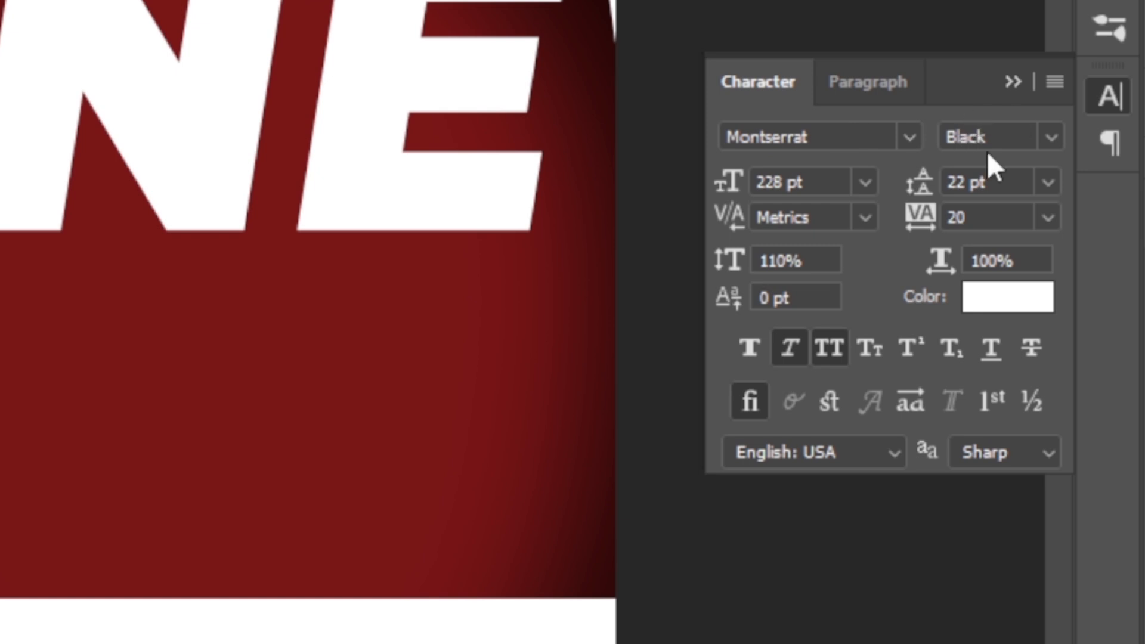
- Set the "new" text's tracking to -60 and move the word across the upper part of the canvas
click(978, 217)
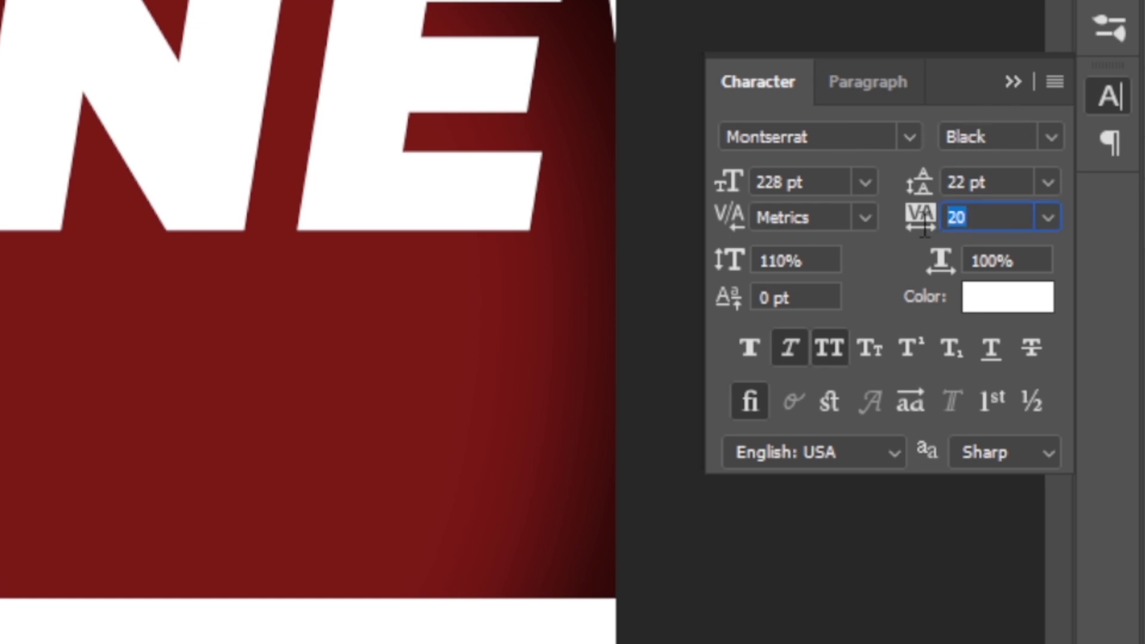
text(-60)
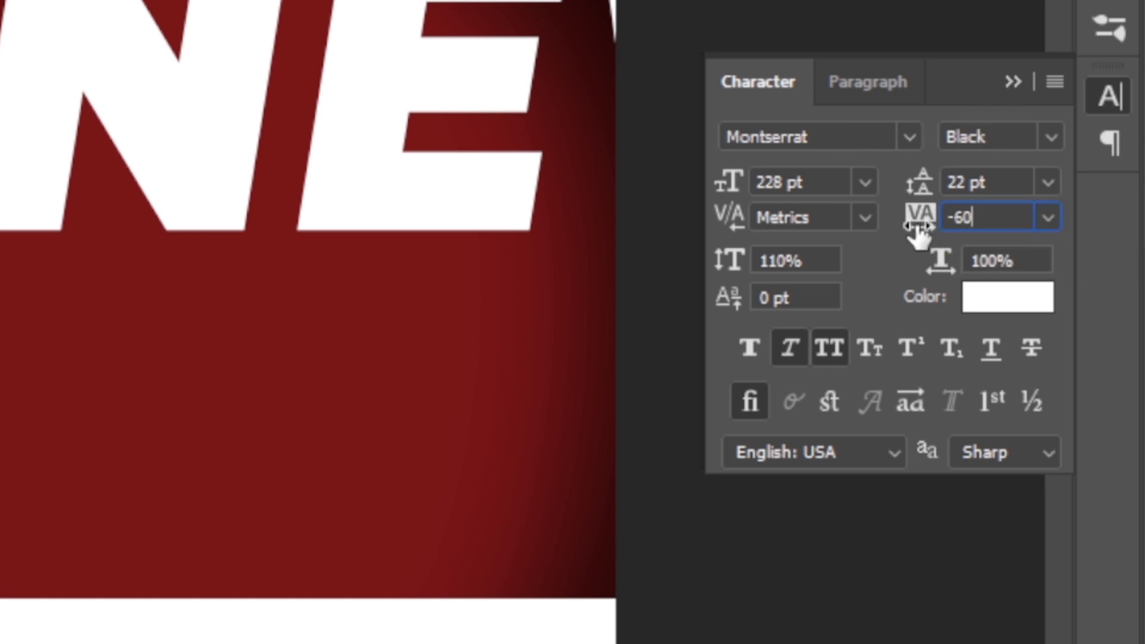
key(Return)
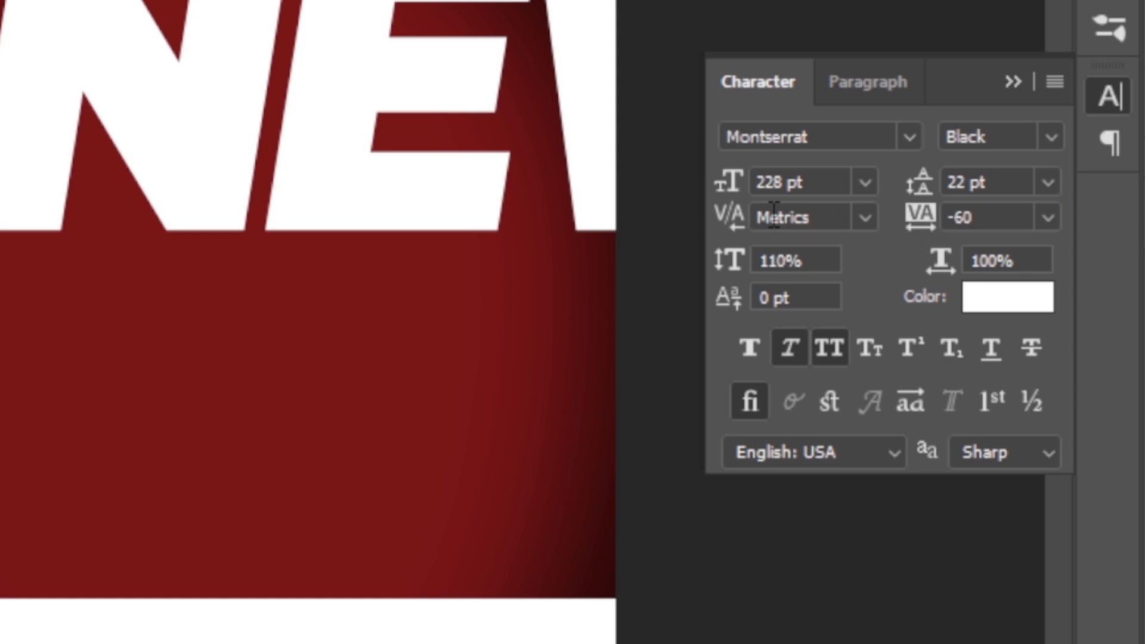
click(743, 261)
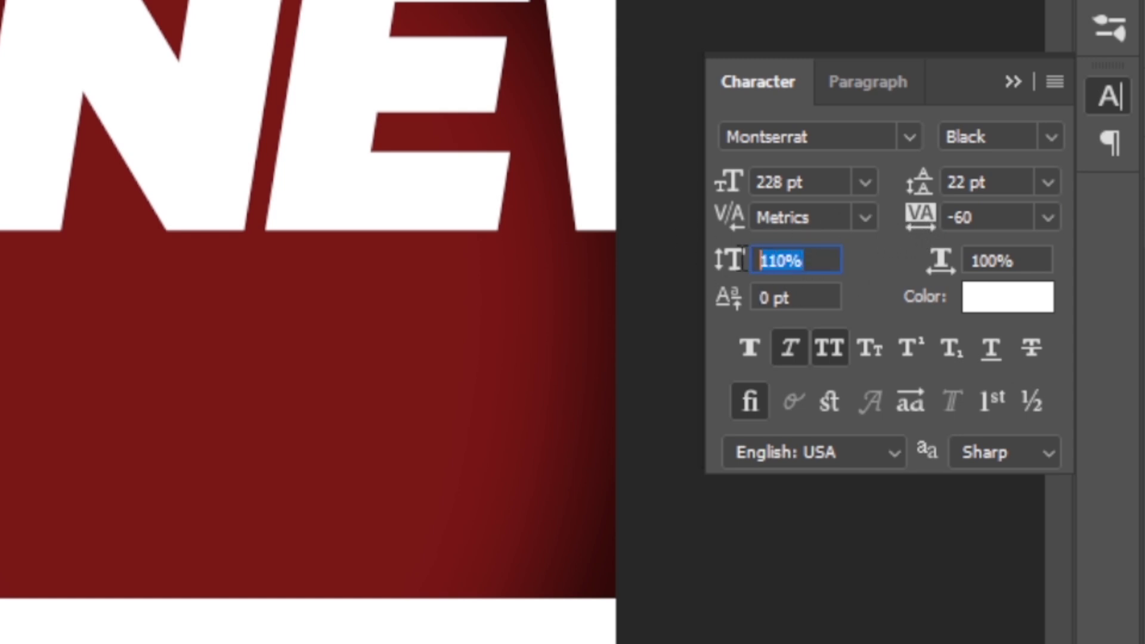
click(1017, 260)
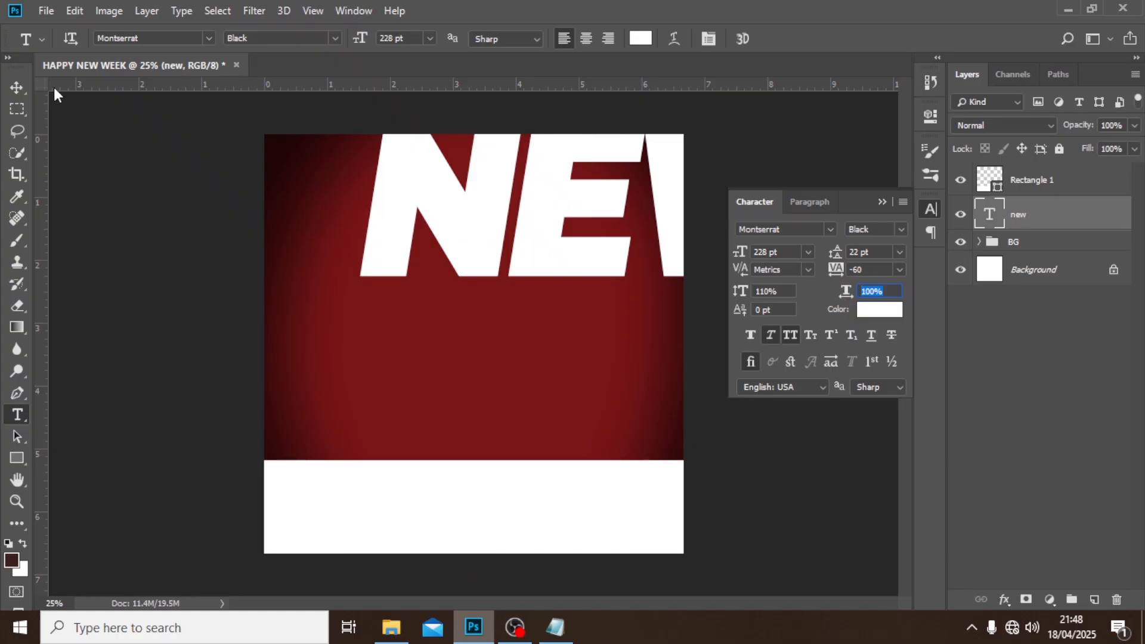
click(12, 87)
drag(572, 215, 455, 237)
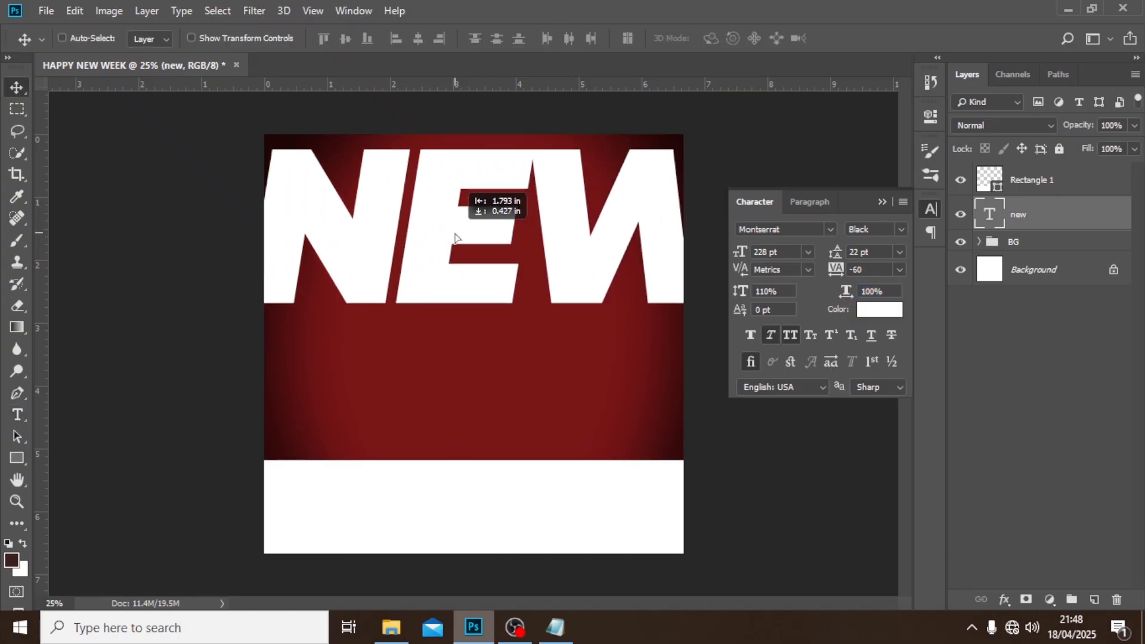
- Set the color of the "new" text to orange (FB9B4D)
click(866, 312)
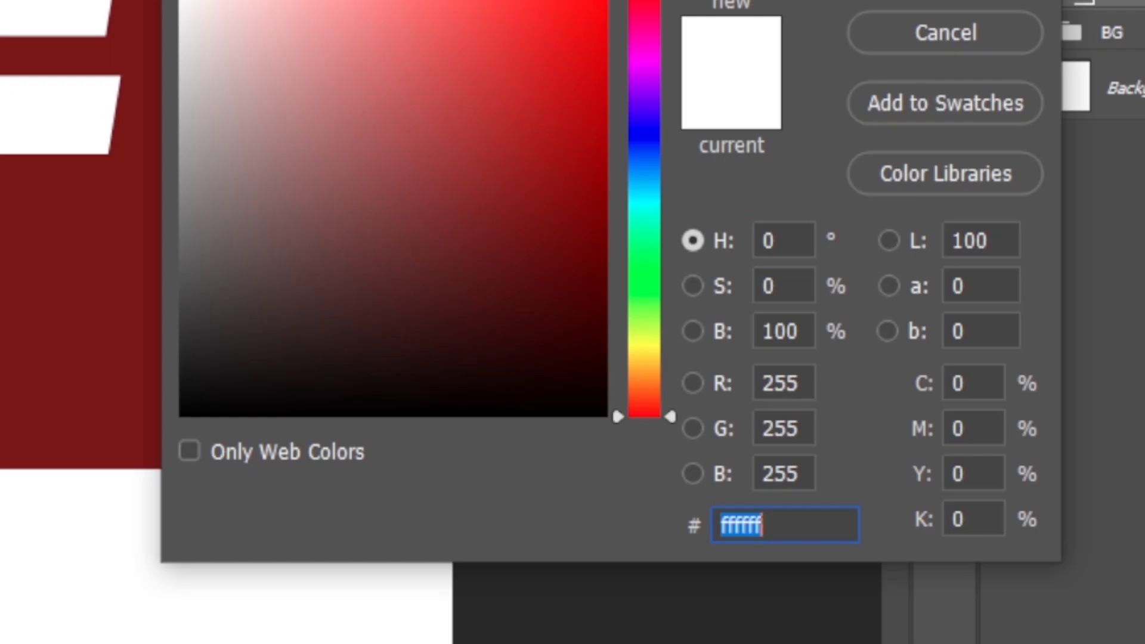
text(FB9)
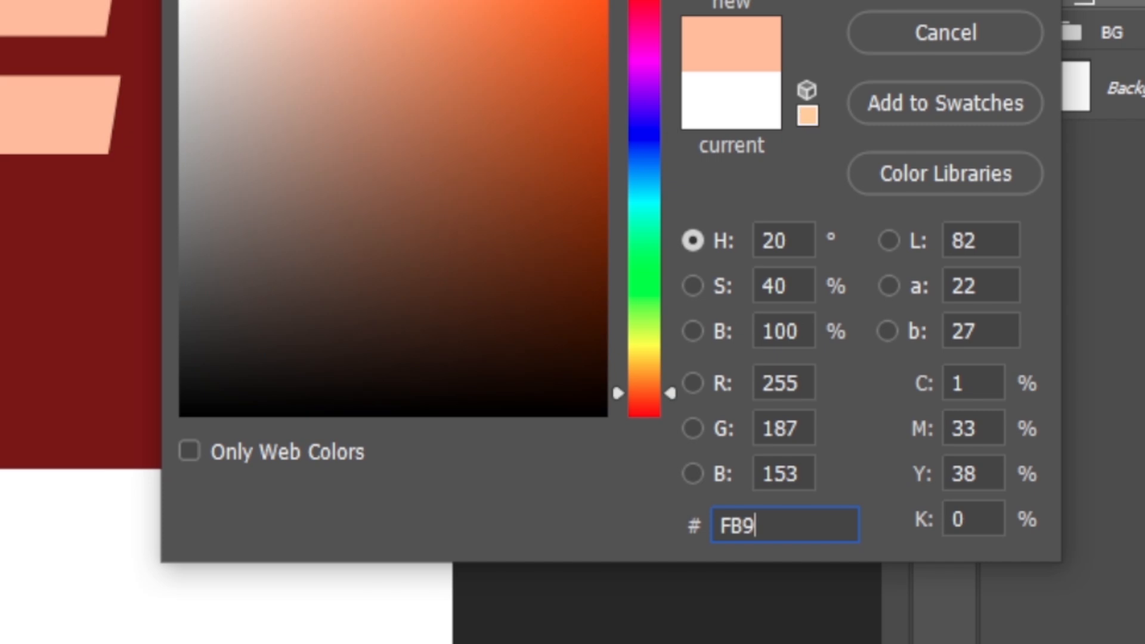
text(B4D)
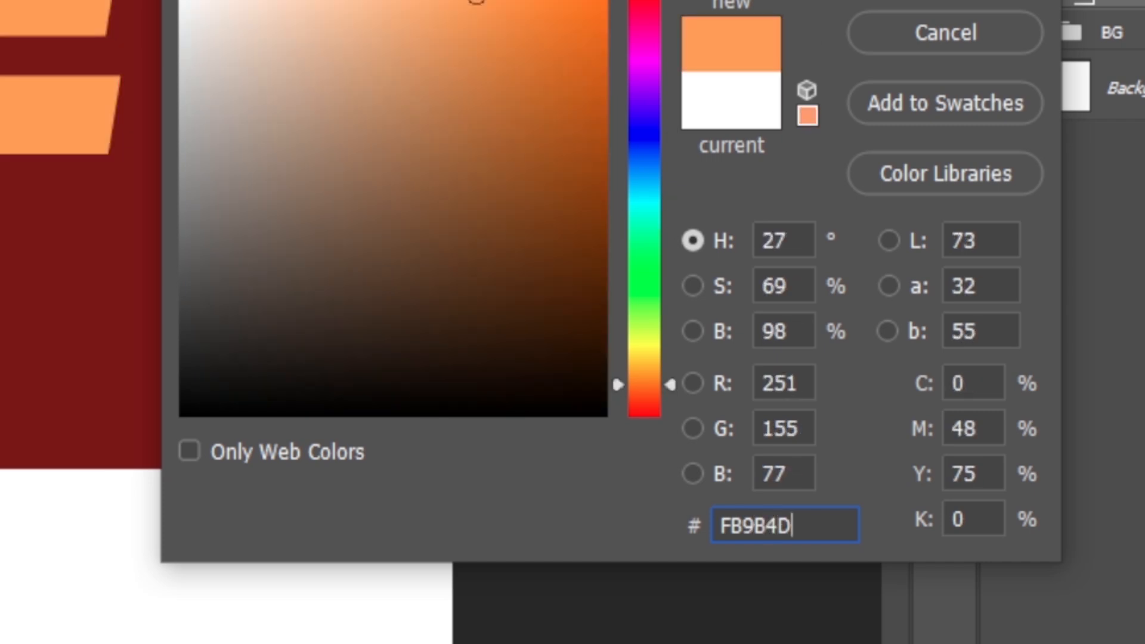
click(930, 212)
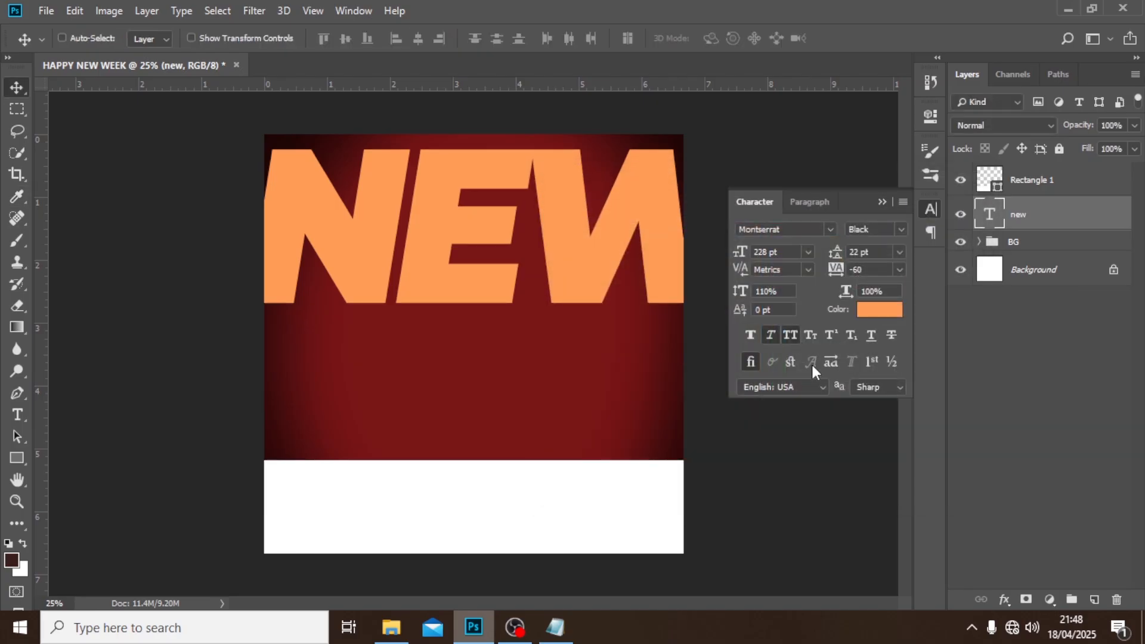
- Duplicate the "new" text directly beneath the original and replace the copy's wording with "week" from the K text file
key(ctrl+j)
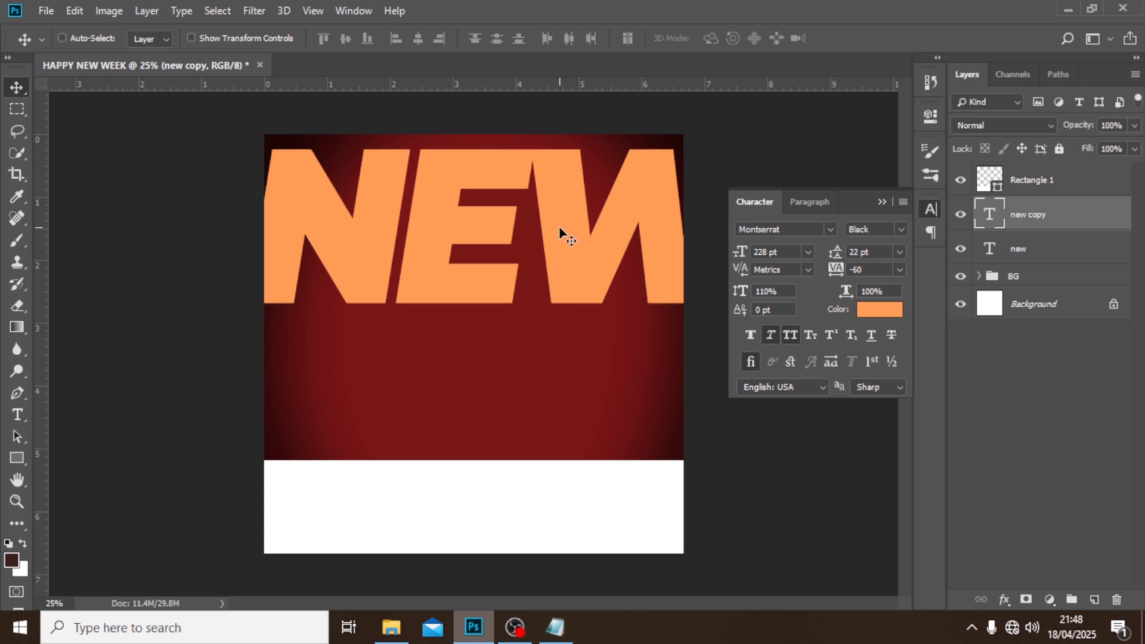
drag(560, 230, 555, 393)
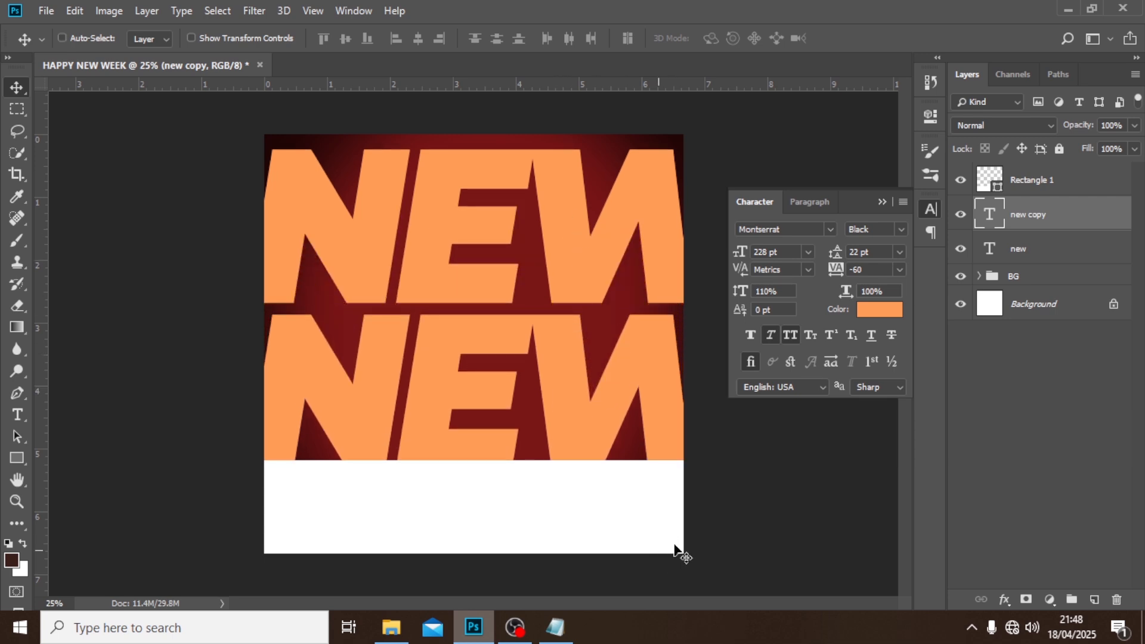
click(554, 637)
drag(548, 284, 487, 280)
key(ctrl+c)
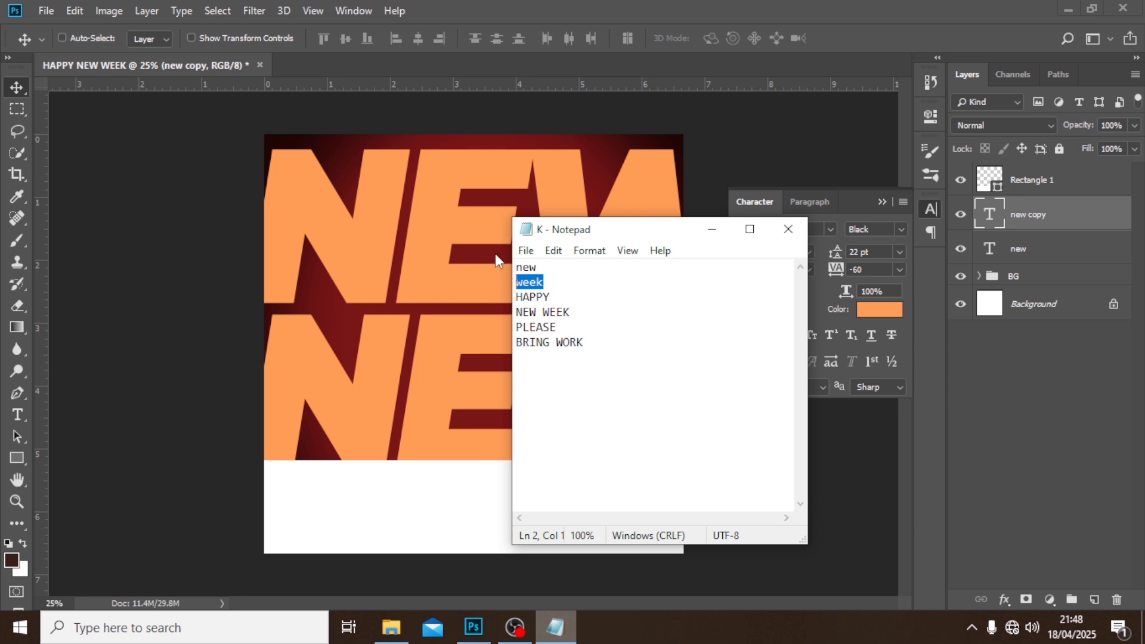
click(599, 3)
double_click(992, 215)
key(ctrl+v)
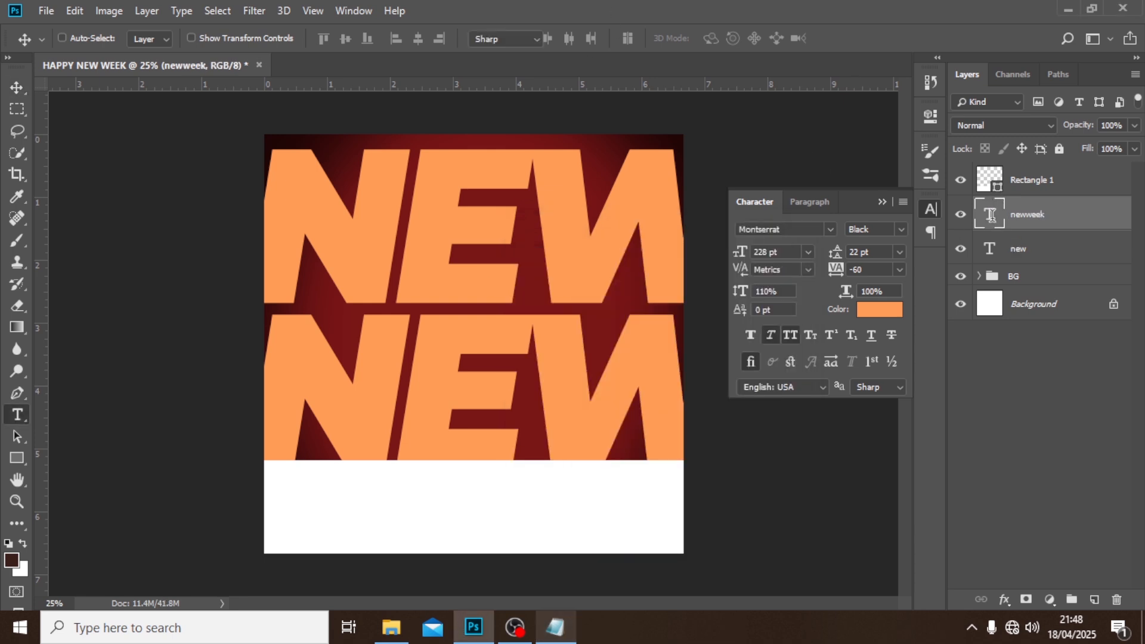
key(ctrl+Return)
key(v)
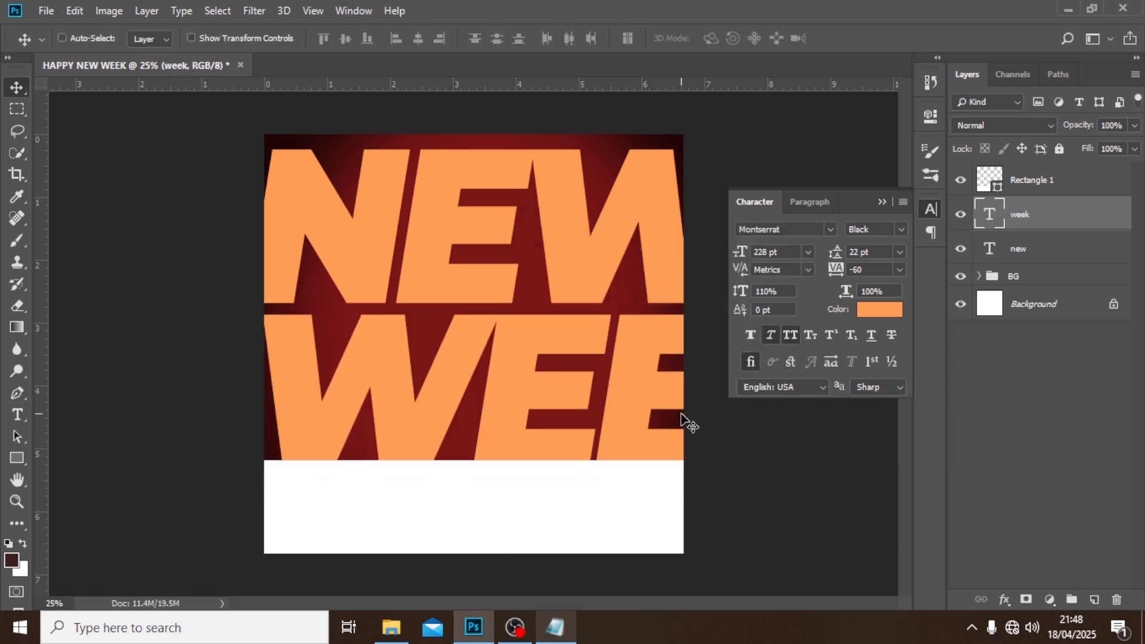
- Rotate the "week" and "new" text layers together by -17.17° and reposition them over the red background
click(878, 203)
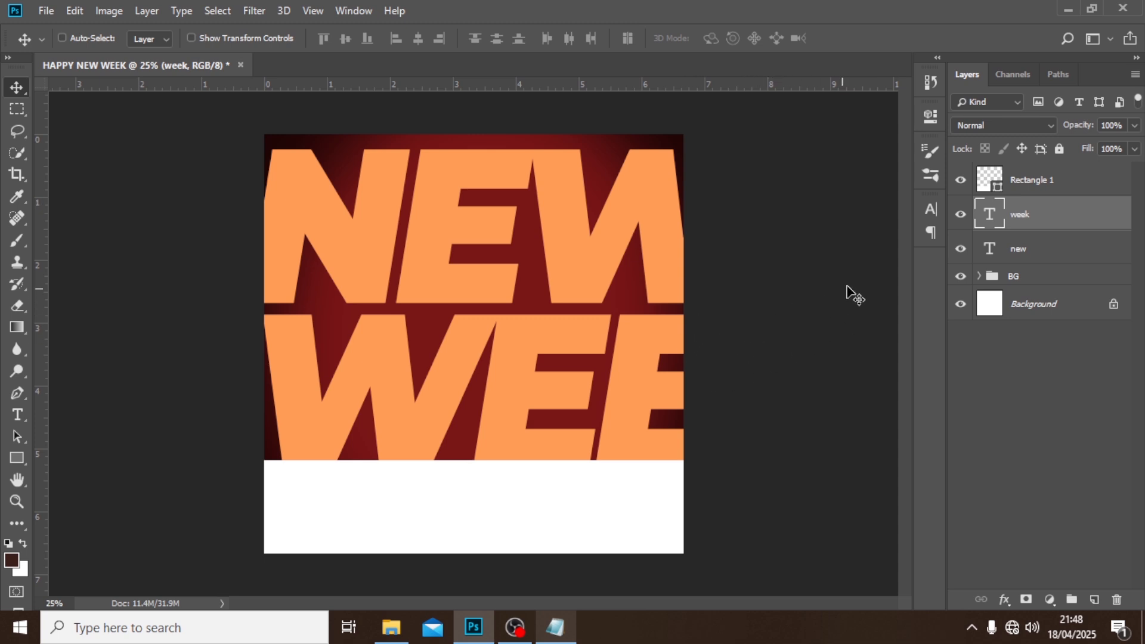
ctrl+click(1029, 255)
key(ctrl+t)
drag(778, 502, 808, 445)
drag(616, 409, 593, 388)
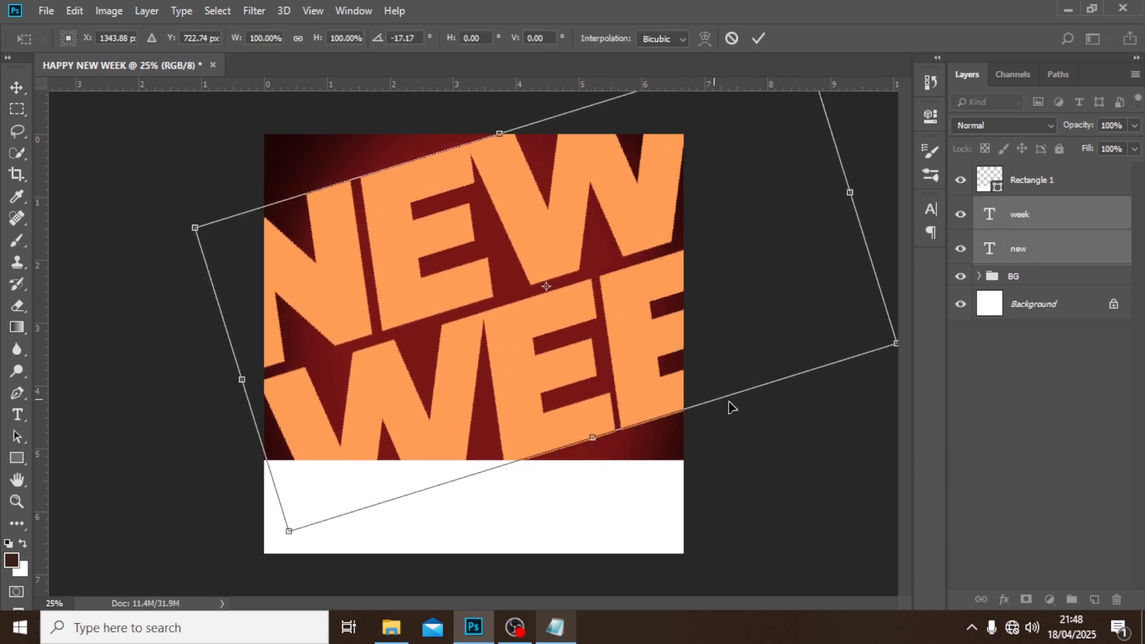
mouse_move(729, 323)
mouse_down()
mouse_move(713, 320)
mouse_move(754, 320)
mouse_move(733, 317)
mouse_move(735, 339)
mouse_up()
key(Return)
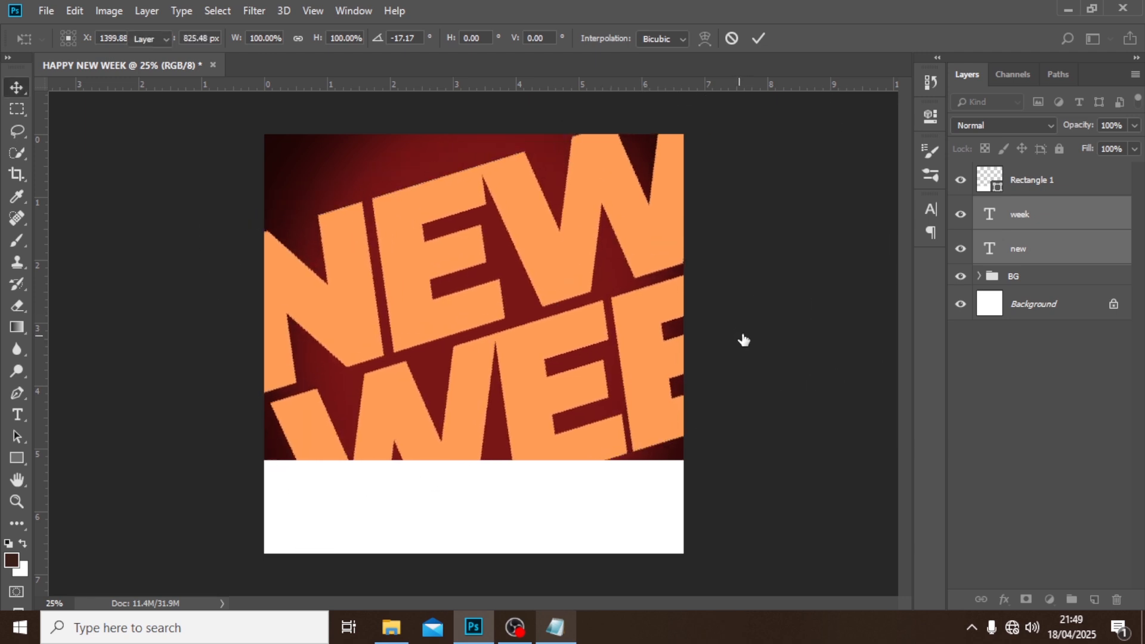
- Scale the "week" text to about 76% and position it just below "new" with a narrow gap
click(1019, 224)
key(ctrl+t)
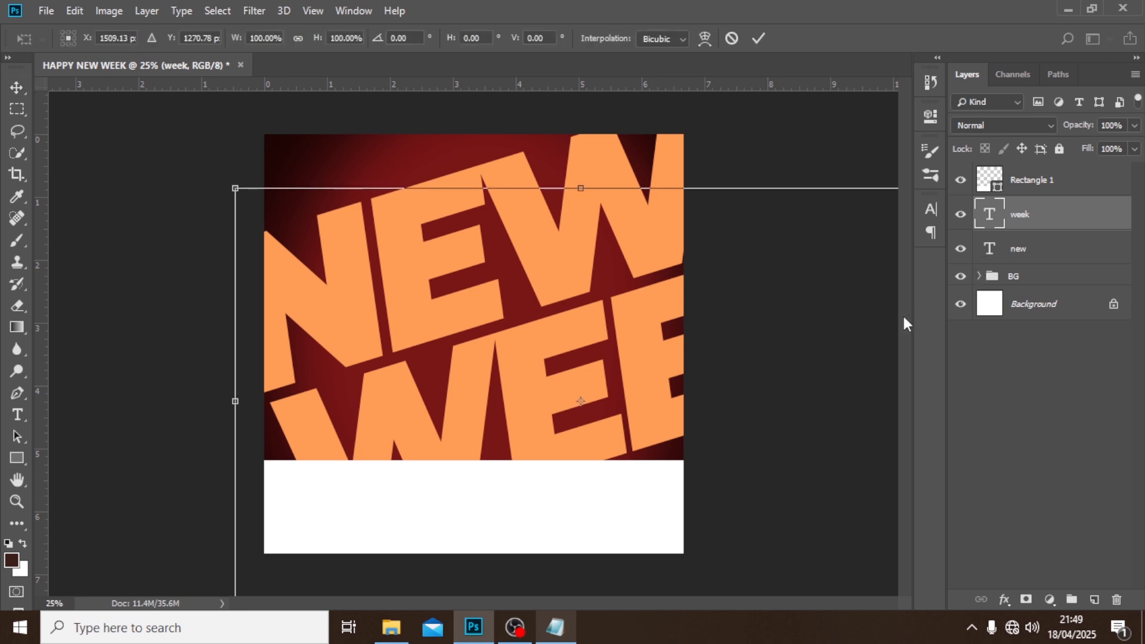
drag(227, 183, 333, 244)
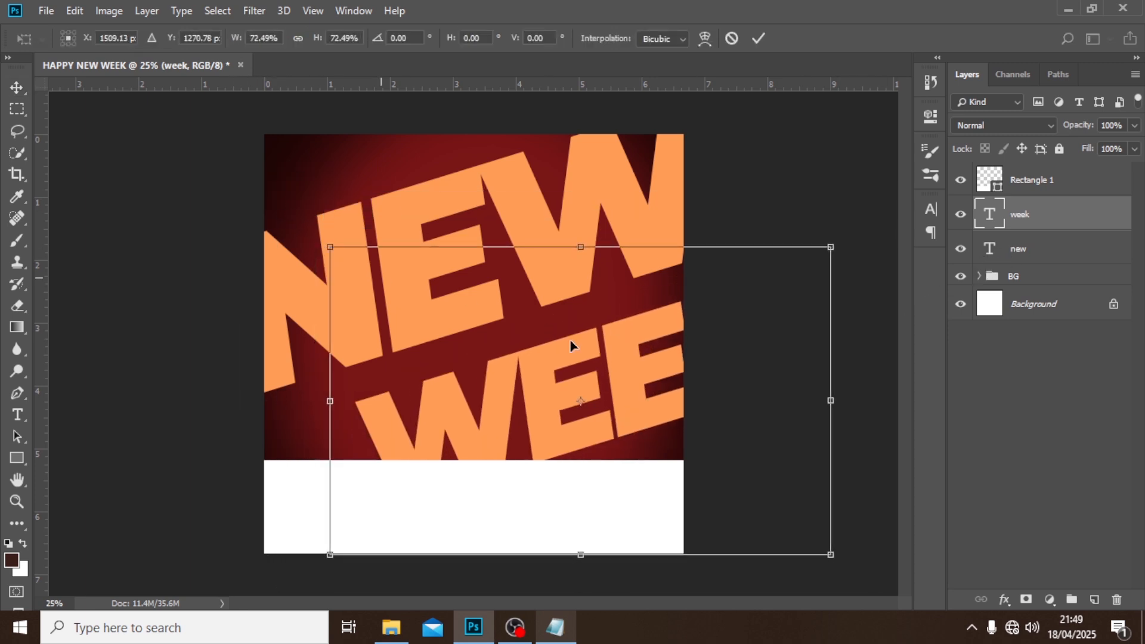
drag(575, 340, 501, 376)
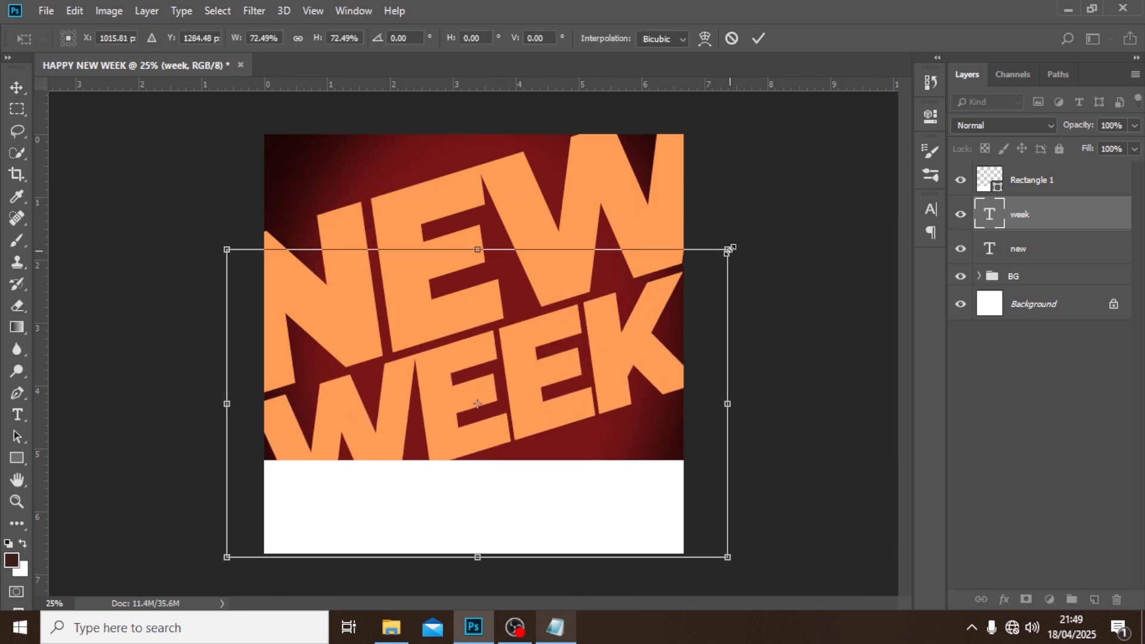
drag(725, 246, 752, 236)
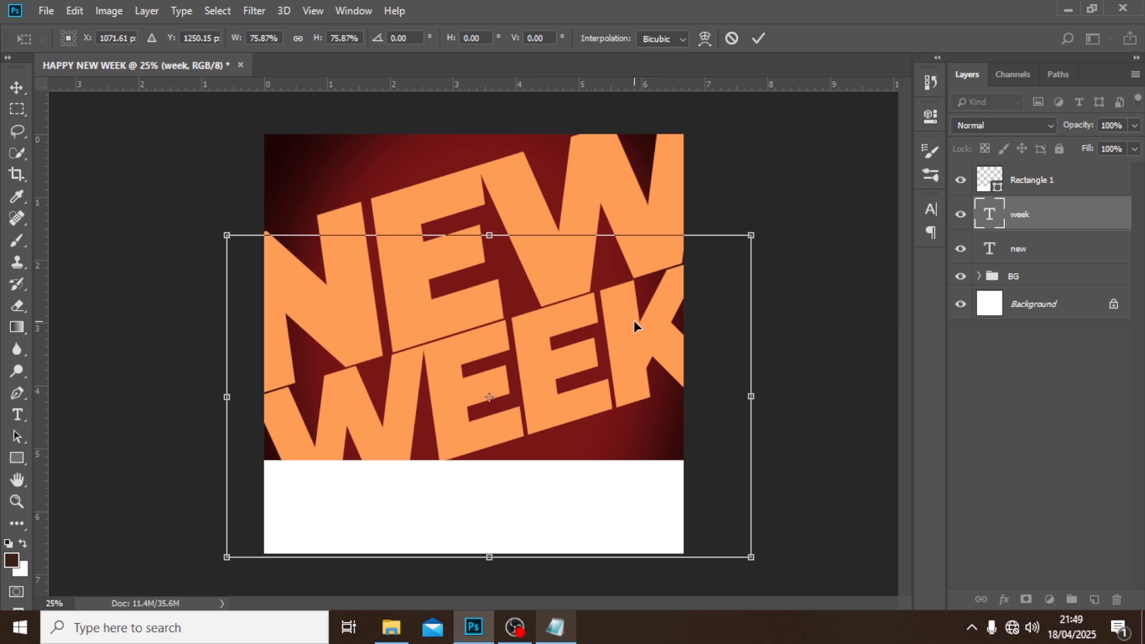
key(shift+Down)
key(shift+Down)
key(shift+Down)
key(Return)
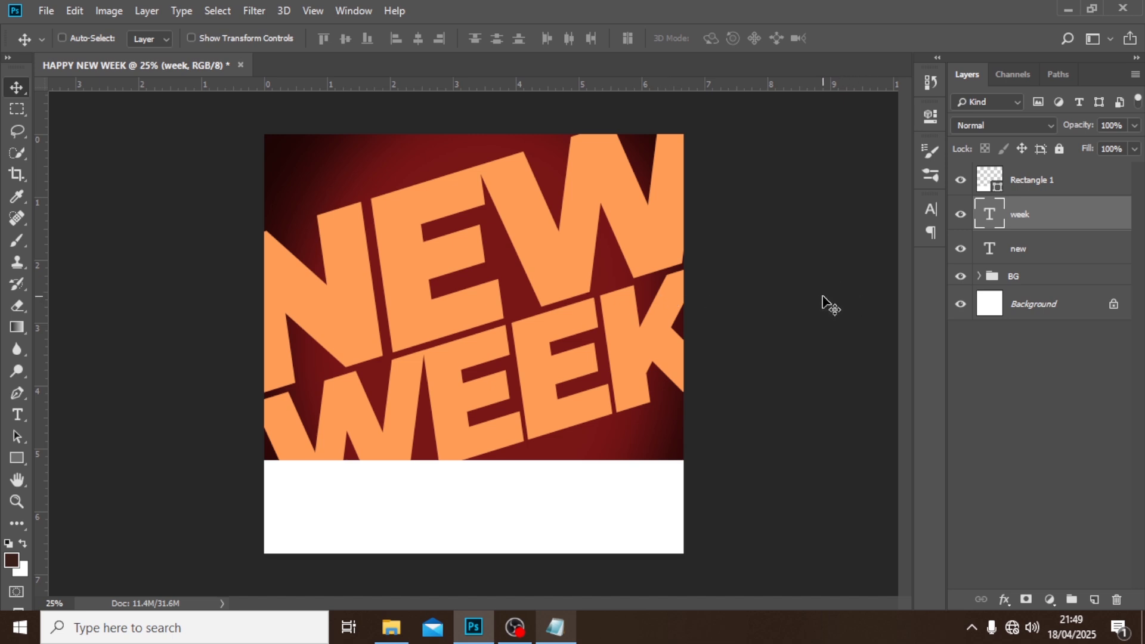
key(shift+Up)
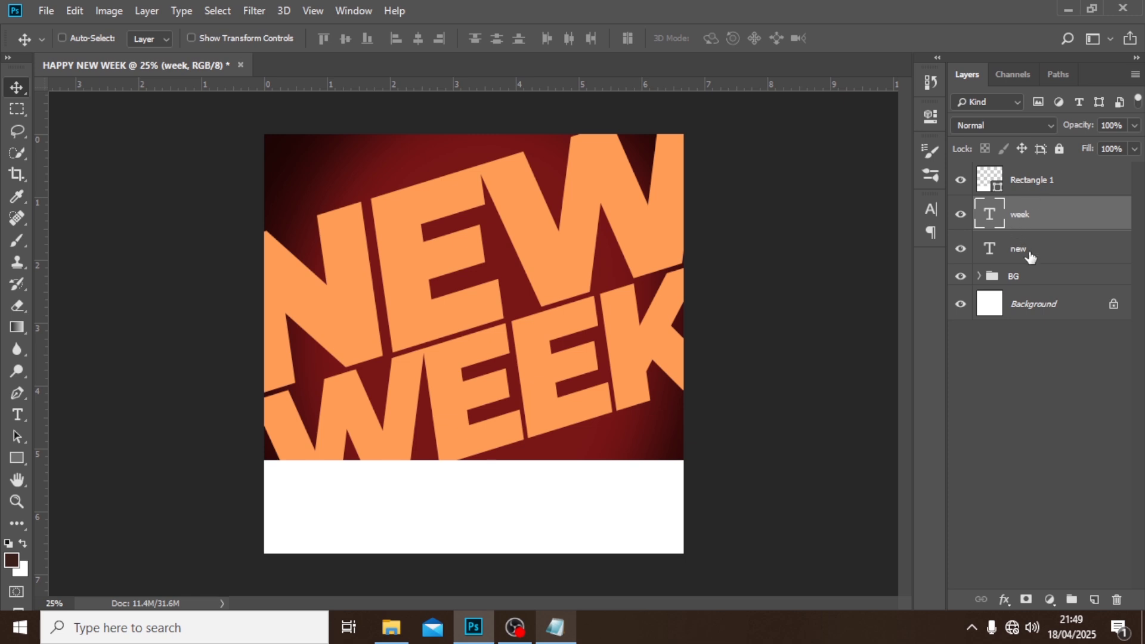
- Set the color of the "week" text to light red (FF4848)
click(932, 210)
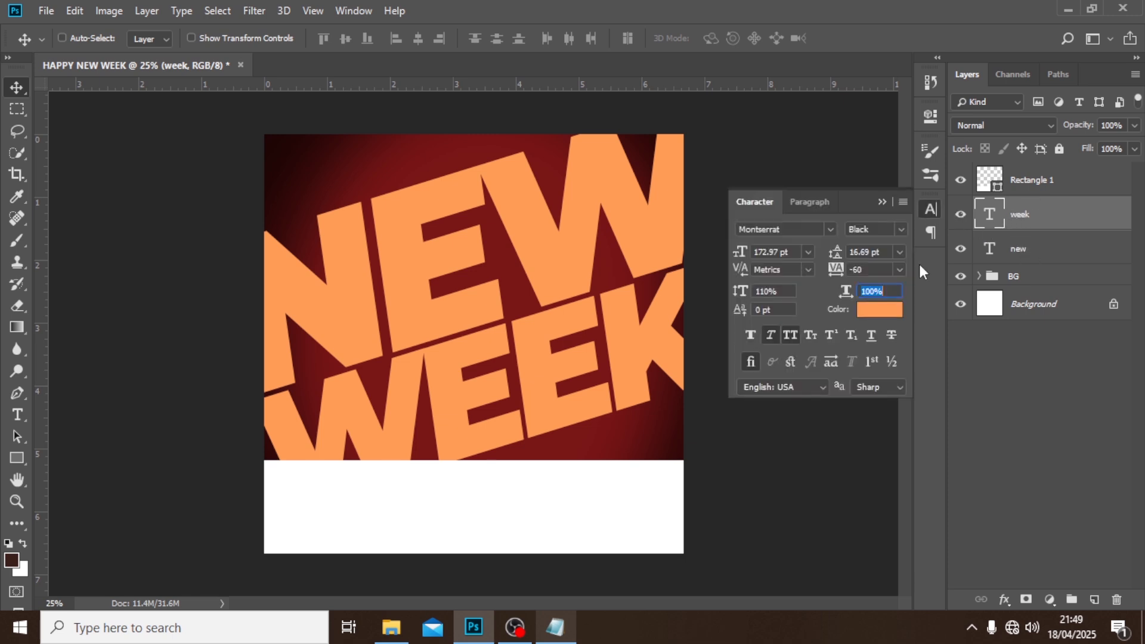
click(877, 310)
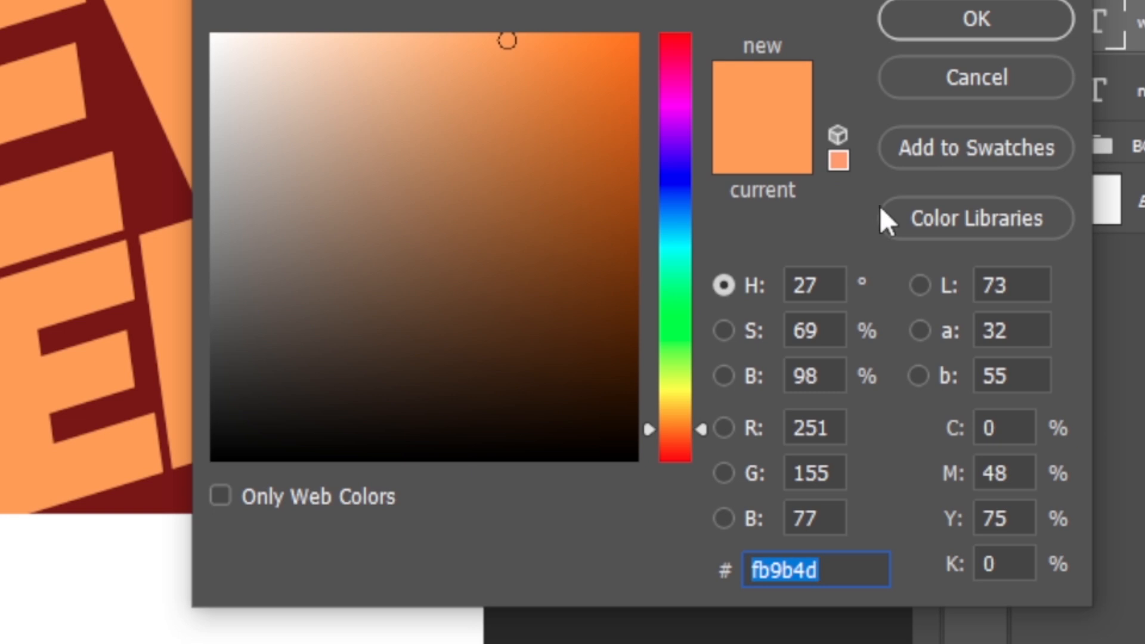
text(FF)
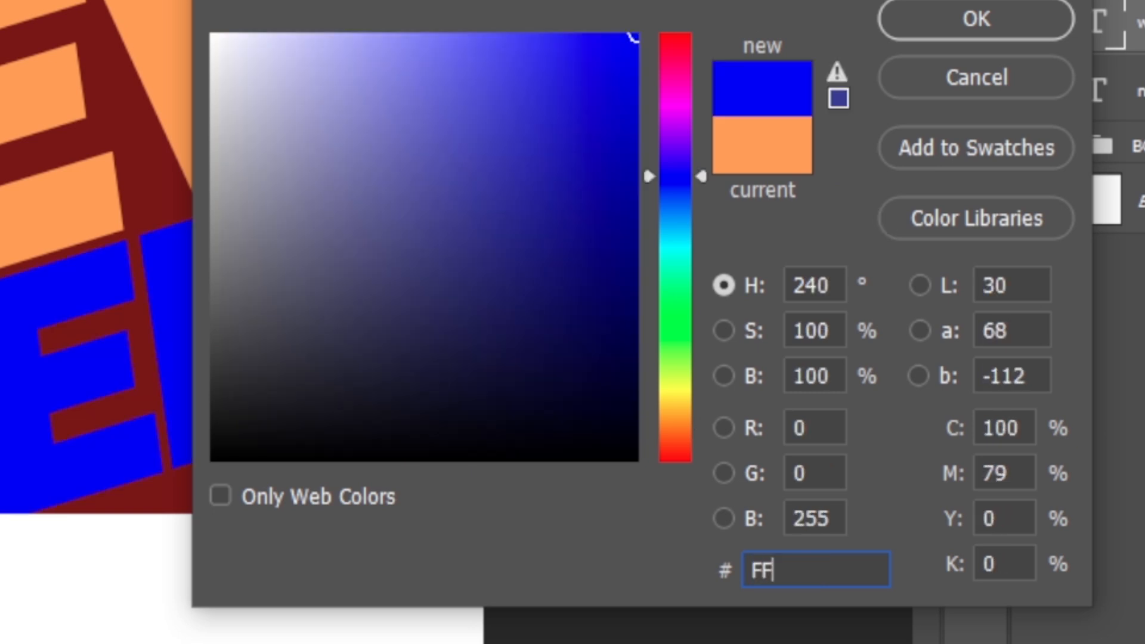
text(4848)
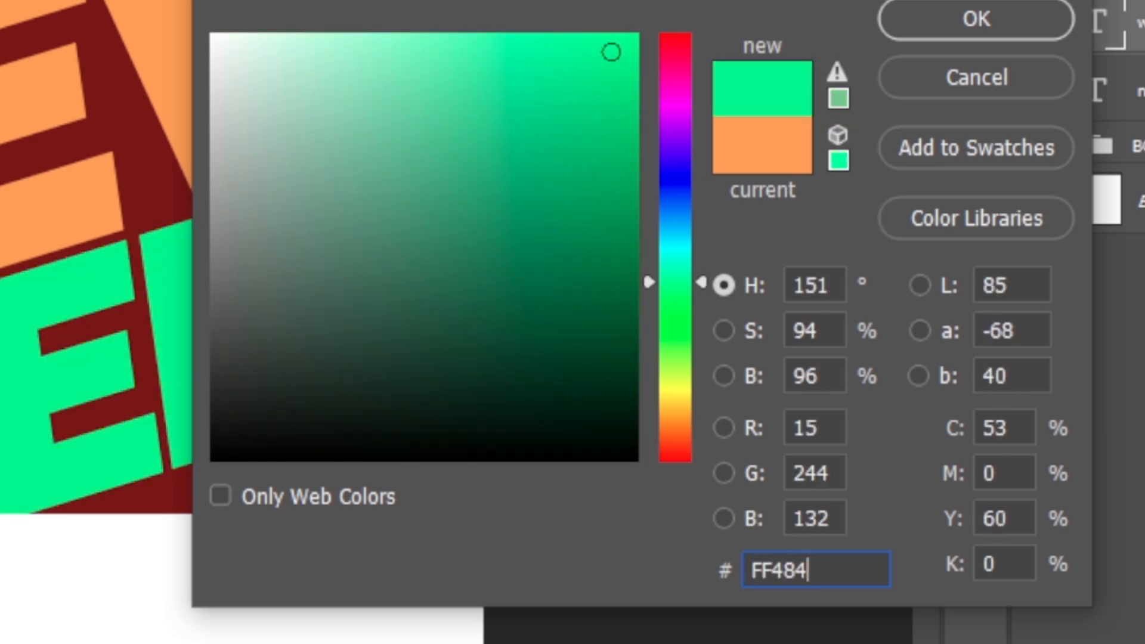
click(960, 24)
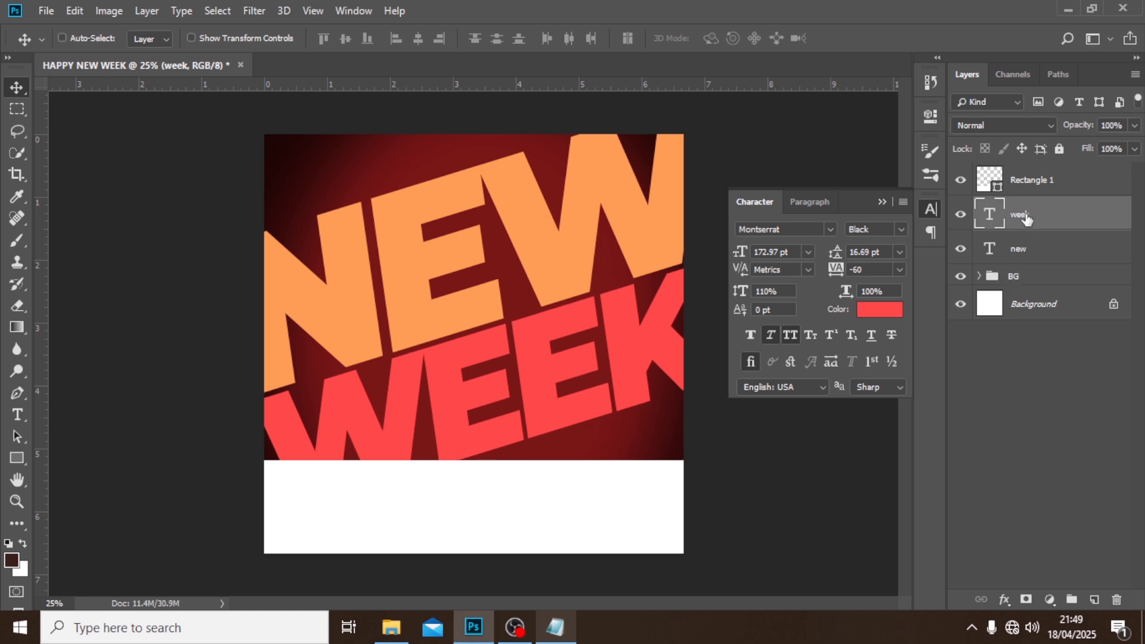
- Group the "week" and "new" text layers under the name WEEK and collapse the character settings
shift+click(1017, 258)
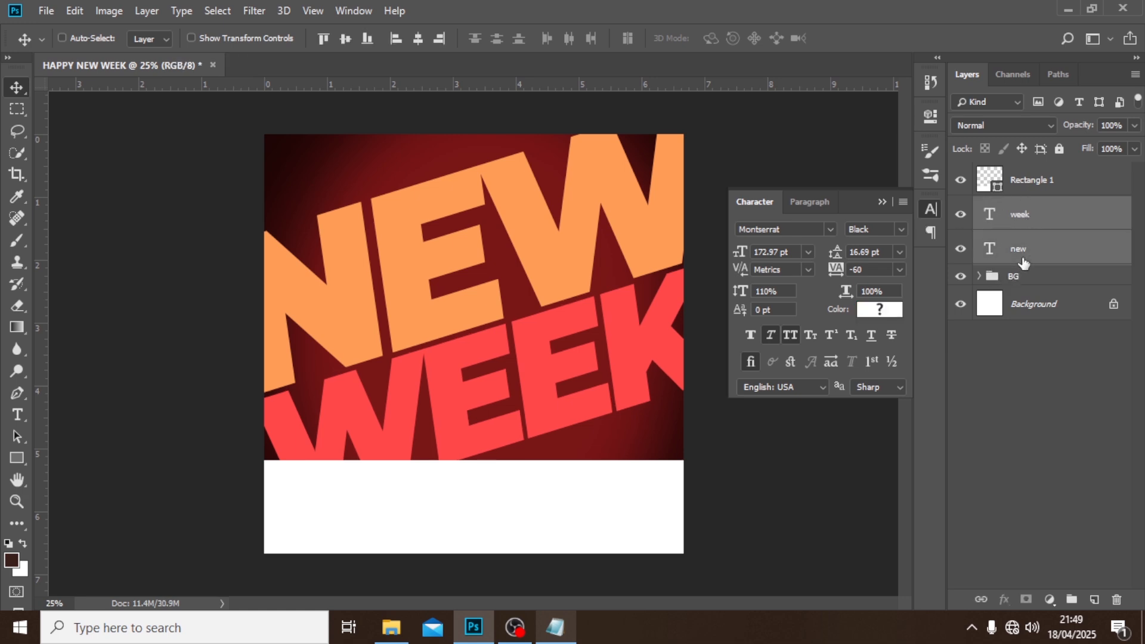
key(ctrl+g)
double_click(1019, 208)
text(WE)
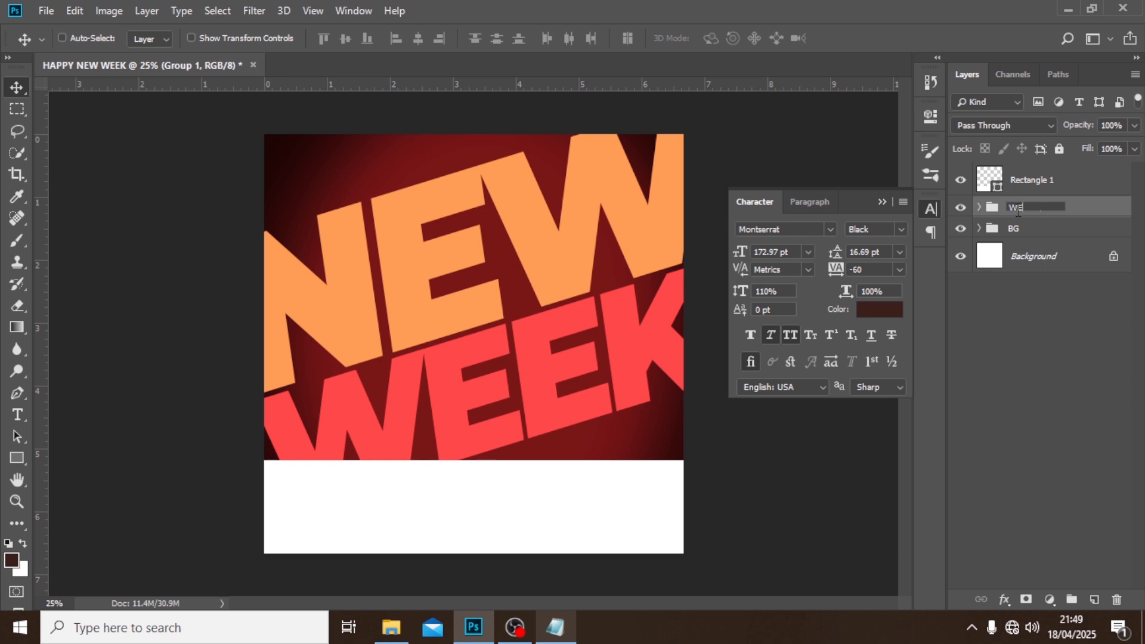
text(EK)
key(Return)
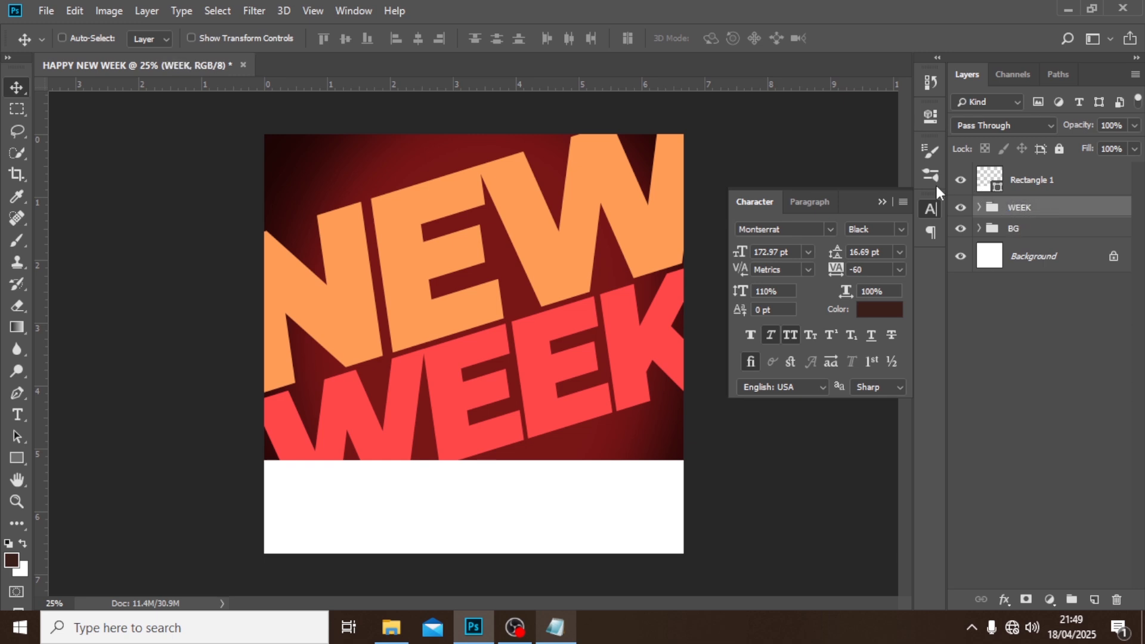
click(882, 203)
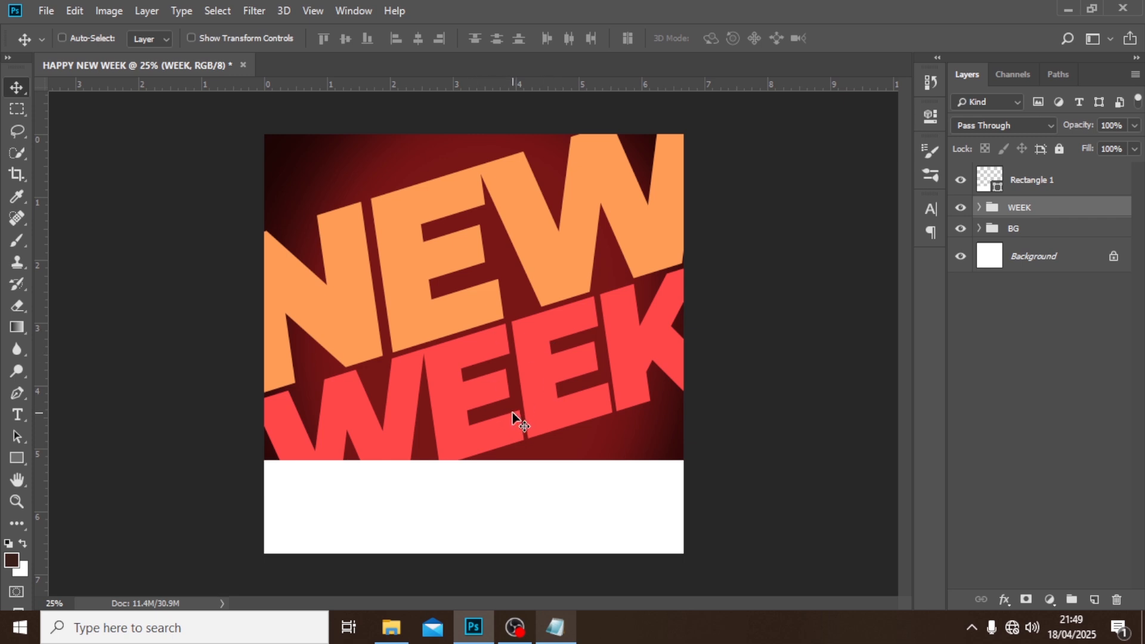
- Place the embedded image "3 copy" at its default size above the WEEK group and set its blend mode to Screen
click(48, 10)
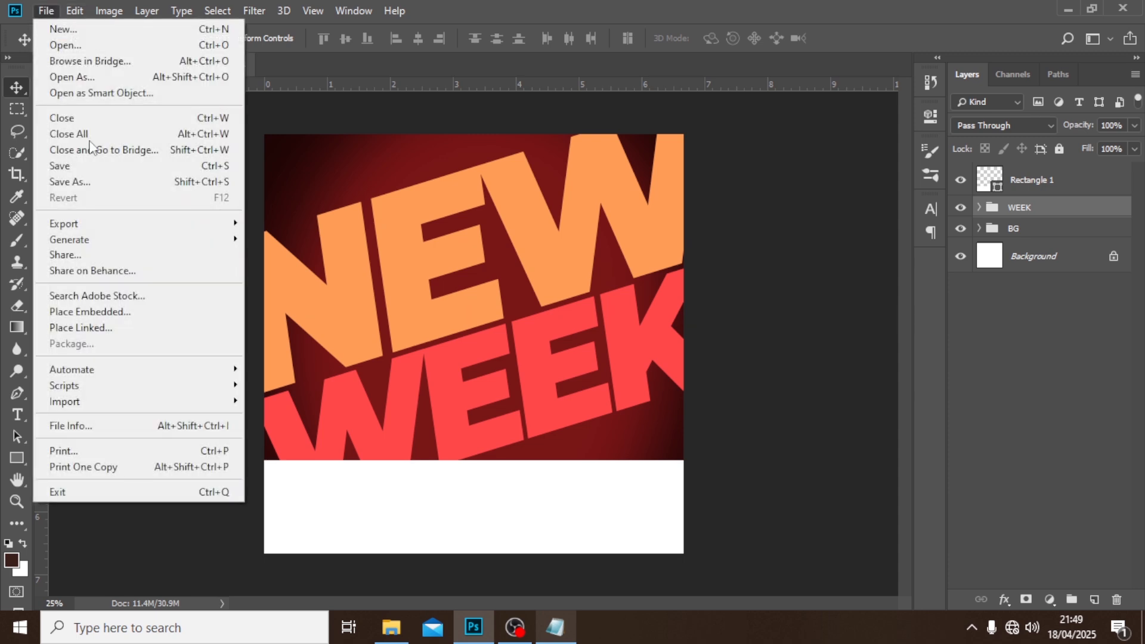
click(99, 312)
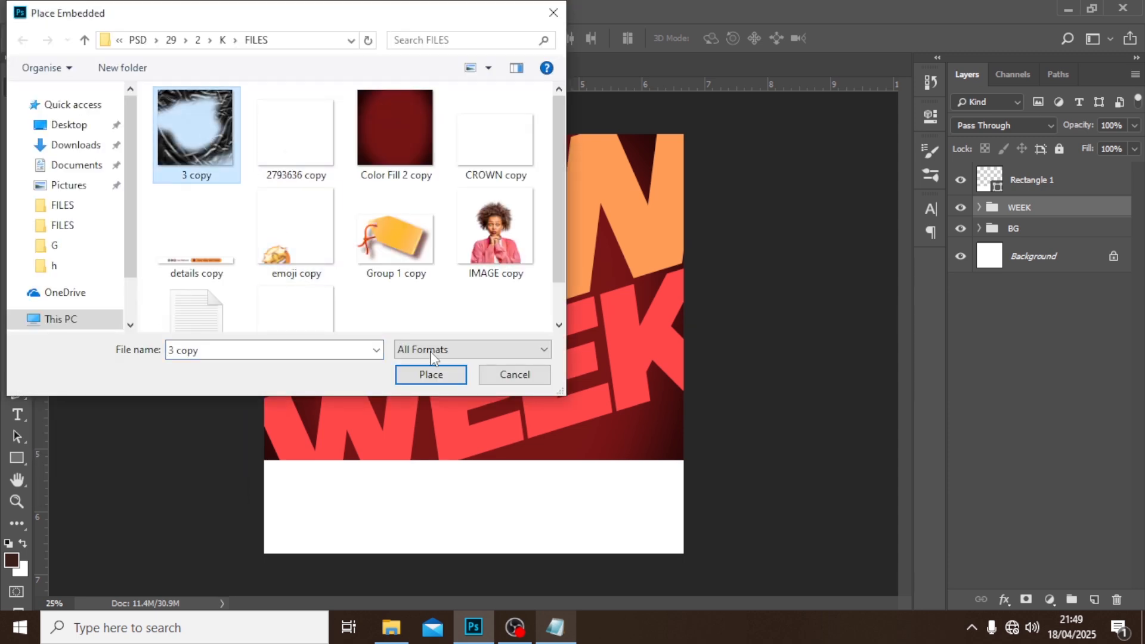
click(432, 376)
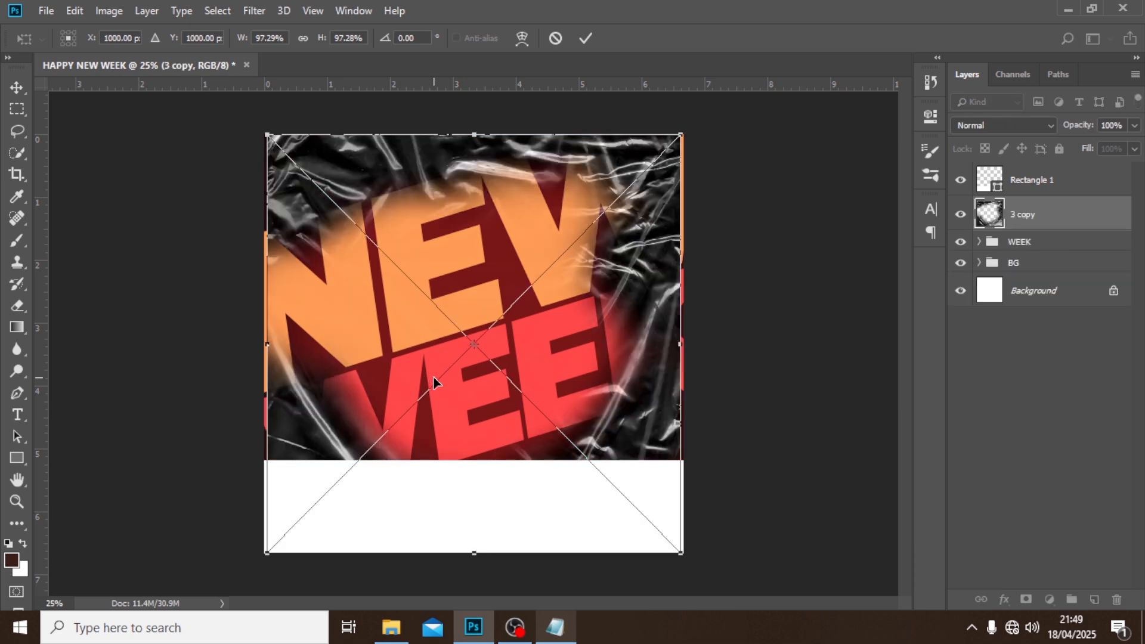
key(Return)
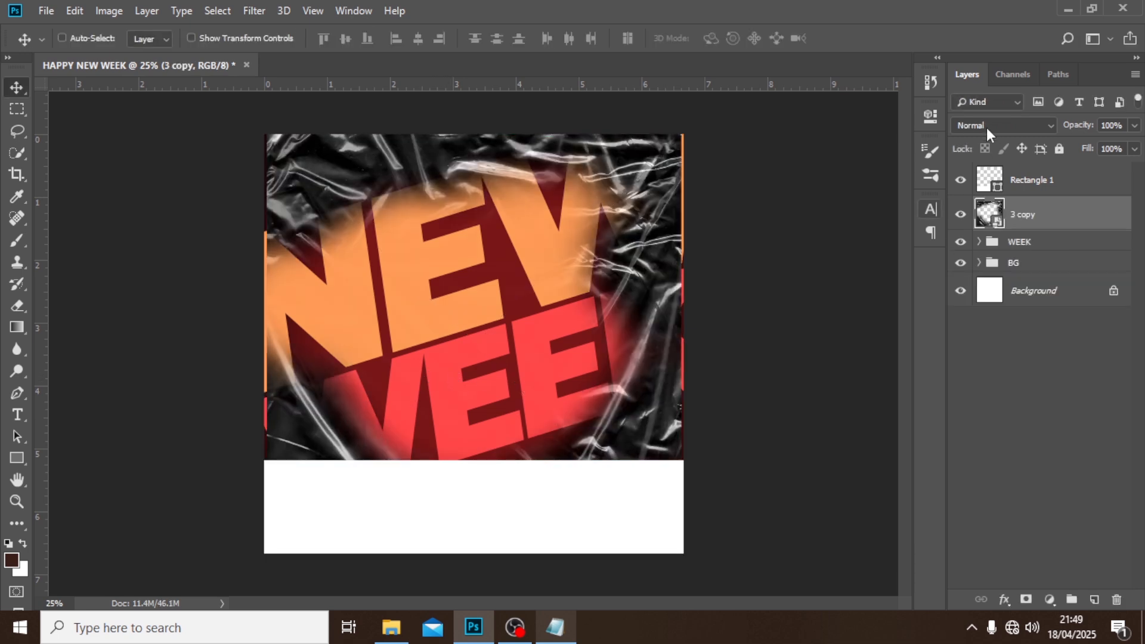
click(988, 127)
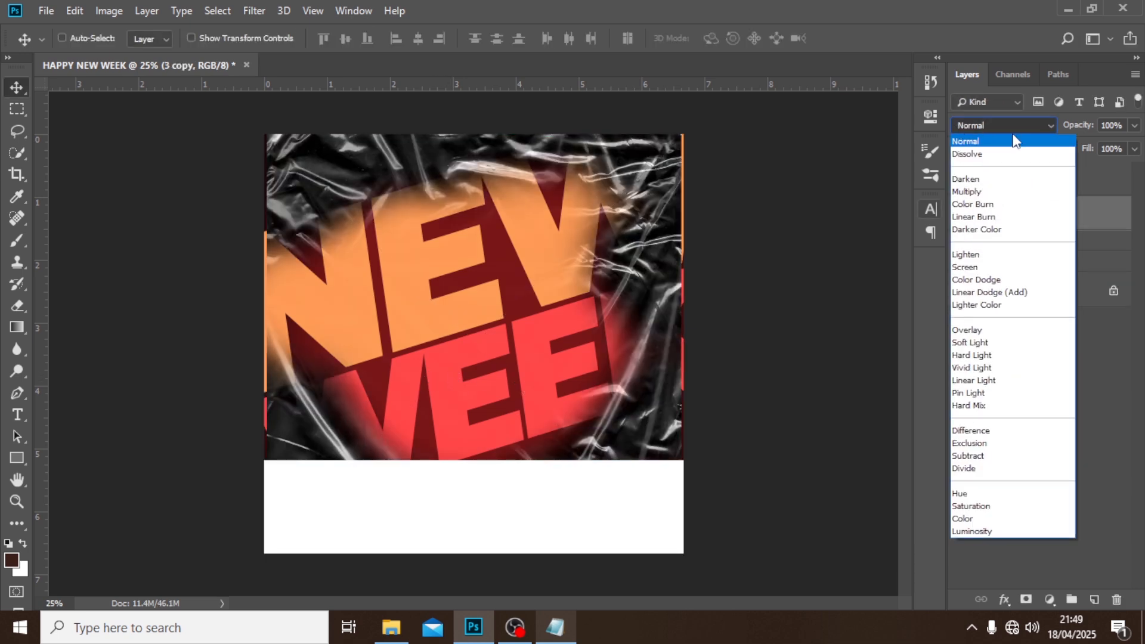
click(978, 266)
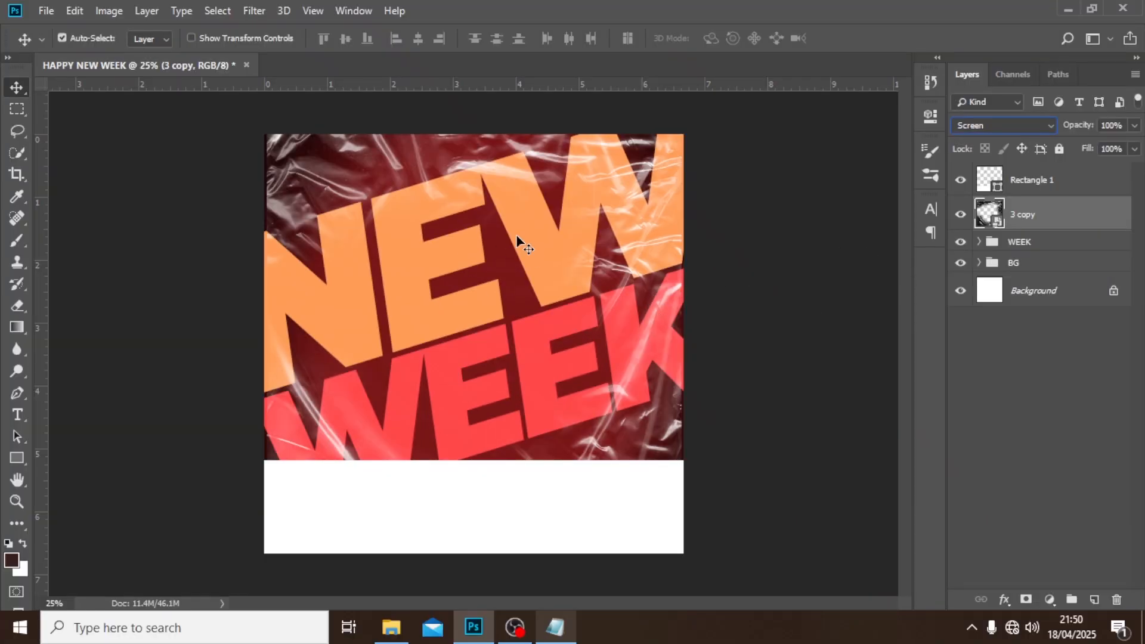
- Show the guides and put the "3 copy" plastic layer into a collapsed group named TEXTURE
key(ctrl+apostrophe)
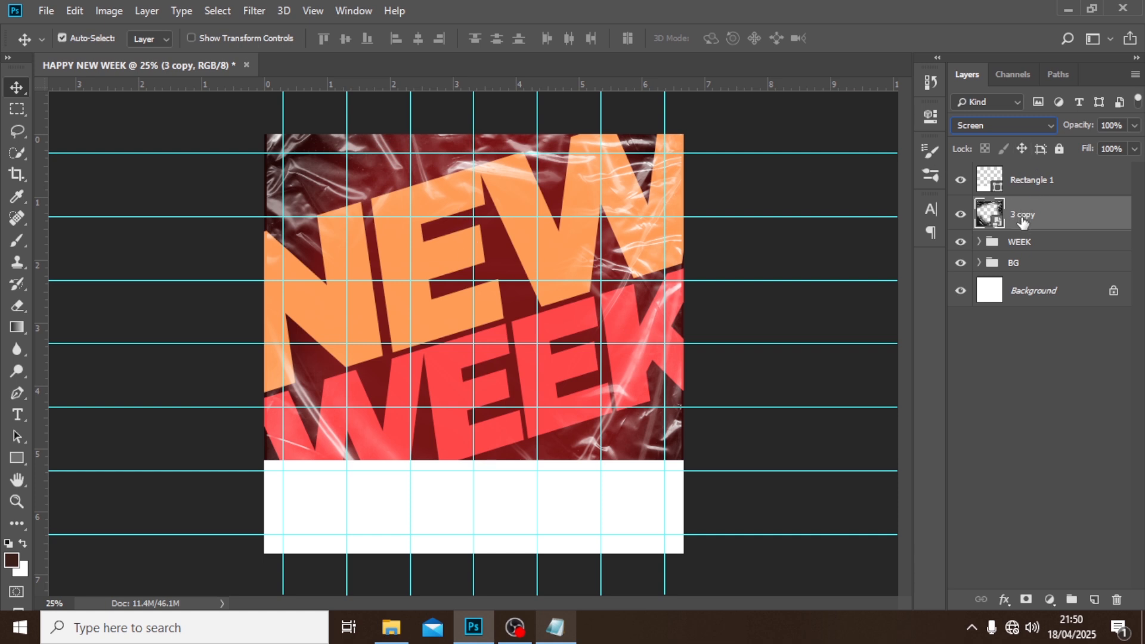
key(ctrl+g)
double_click(1021, 207)
text(TEXTURE)
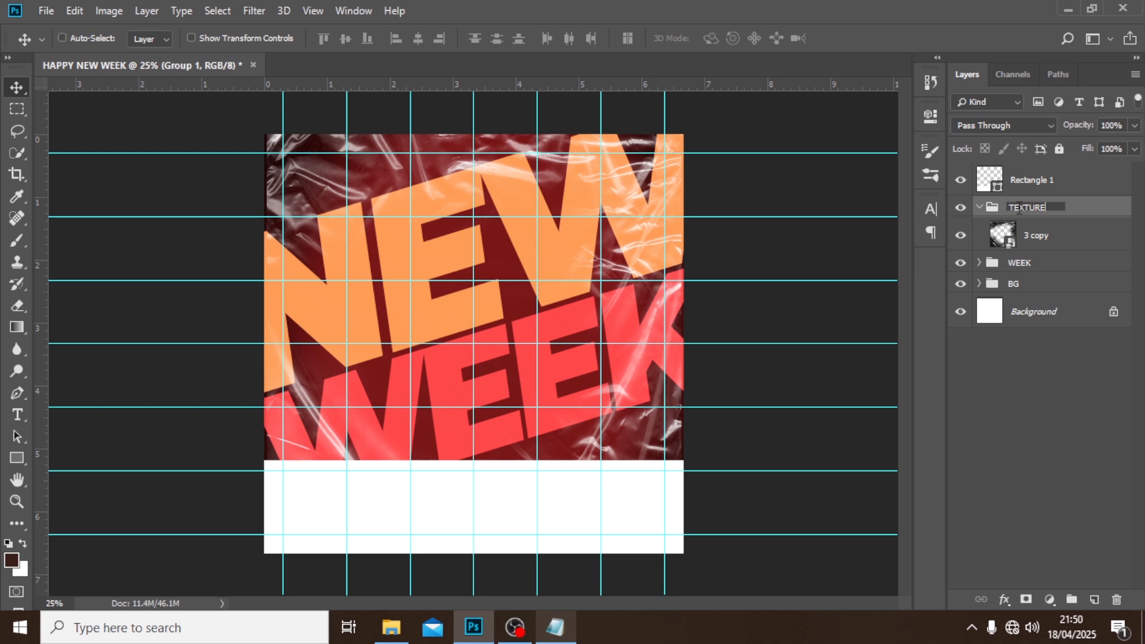
key(Return)
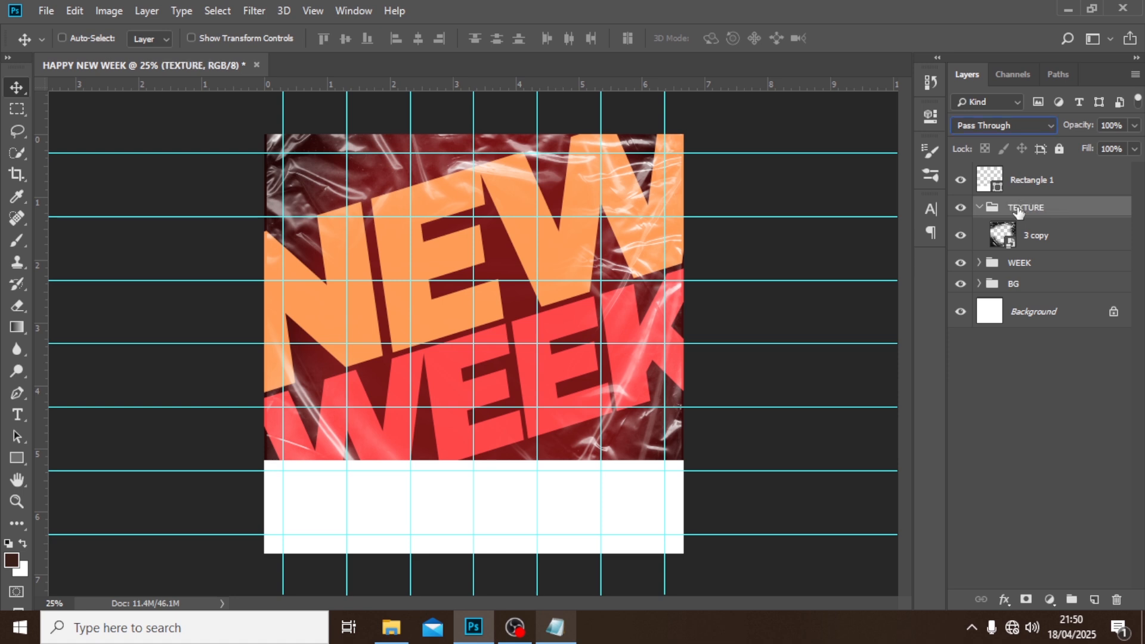
click(980, 207)
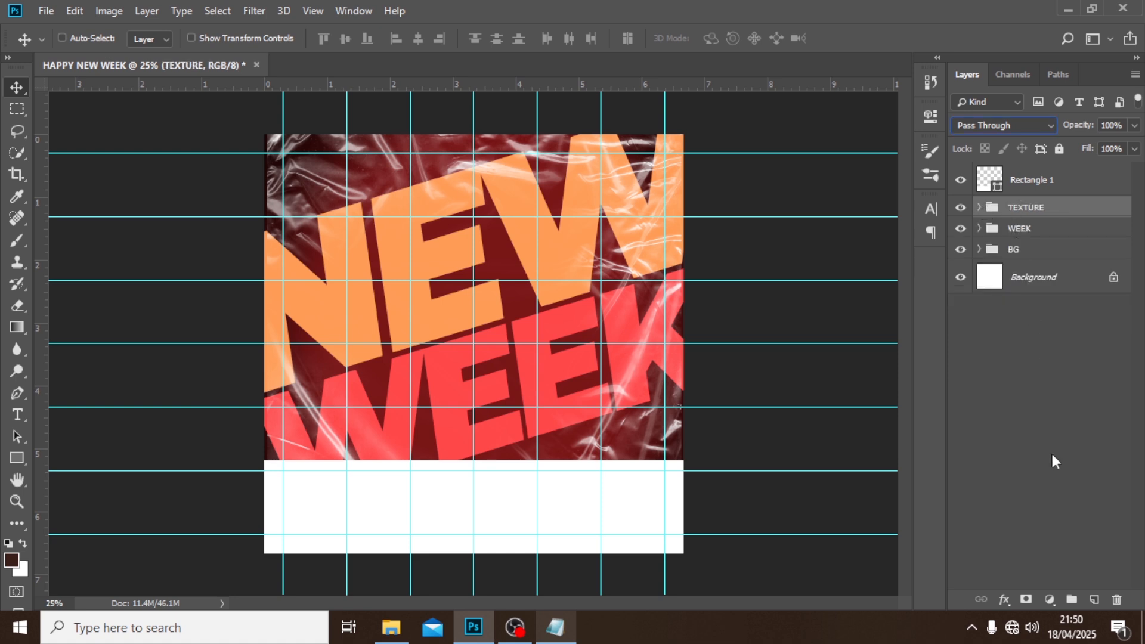
- Paint a soft light-peach glow over the "E" of NEW on a new layer, lightening the orange sampled from the text
click(1094, 600)
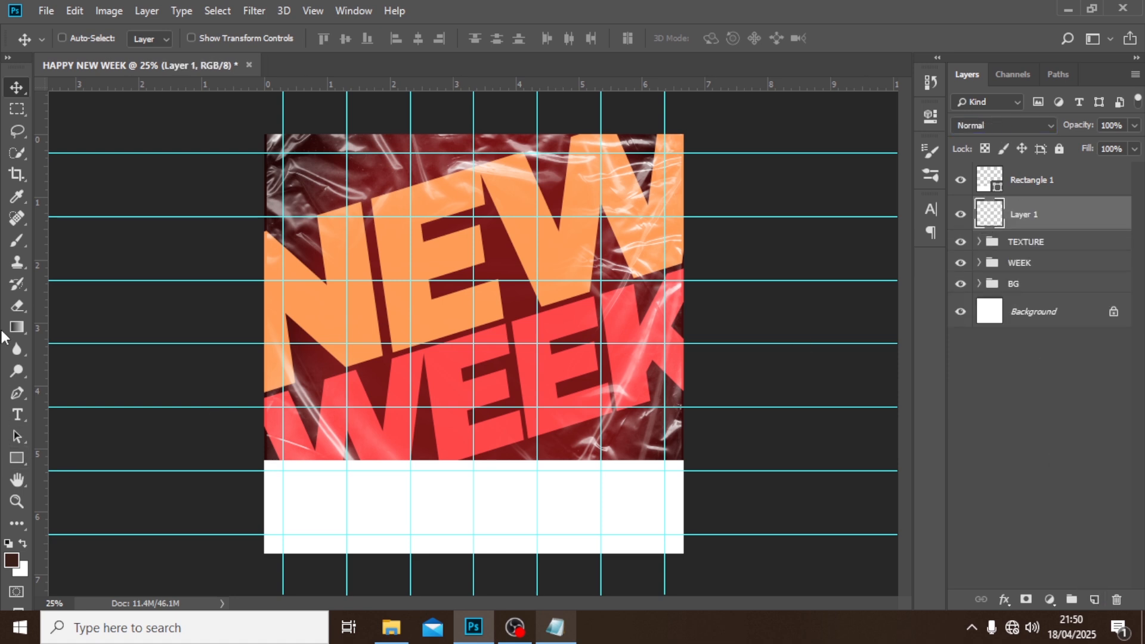
click(17, 242)
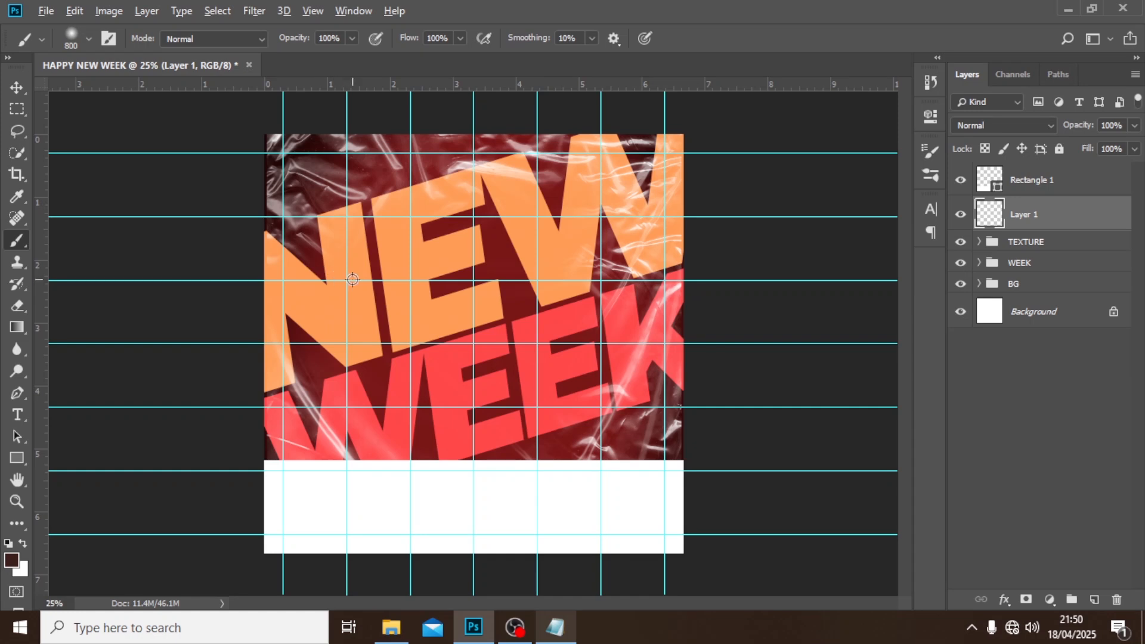
alt+click(395, 262)
click(12, 561)
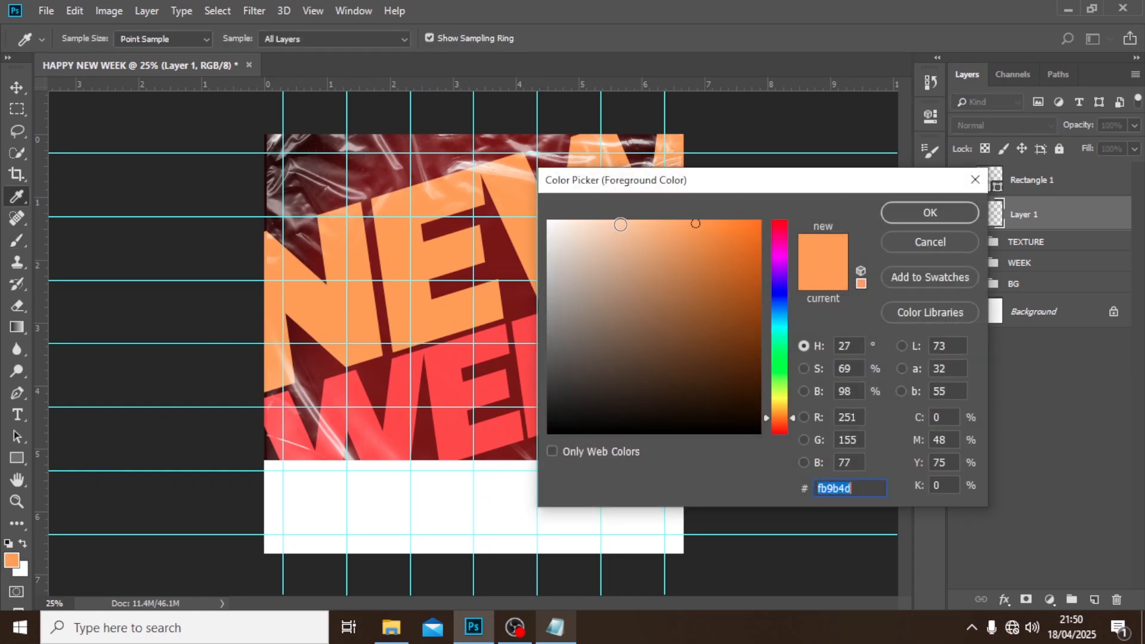
drag(620, 224, 621, 215)
click(906, 214)
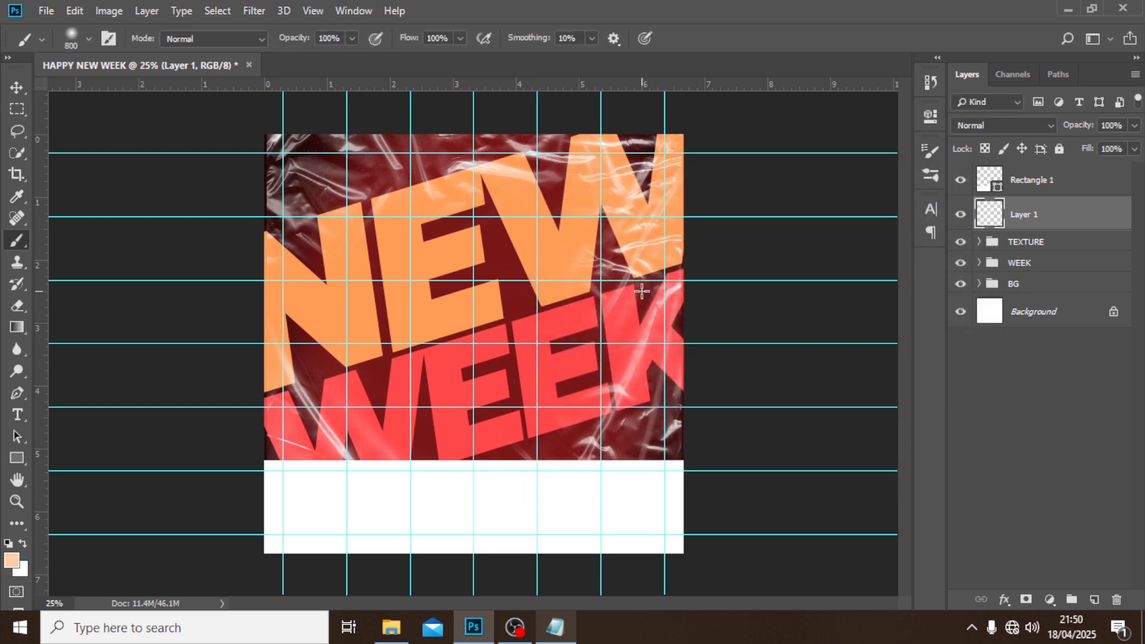
click(465, 246)
click(465, 246)
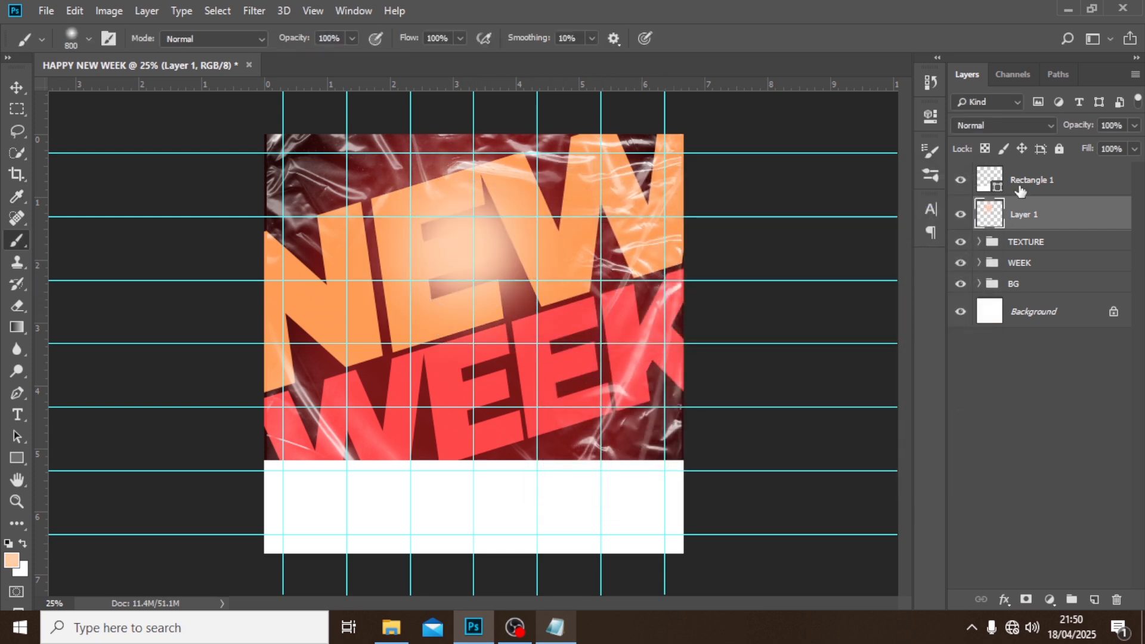
- Blend the glow layer with Screen mode at 68% opacity and enlarge it to about 106%
click(1005, 127)
click(965, 269)
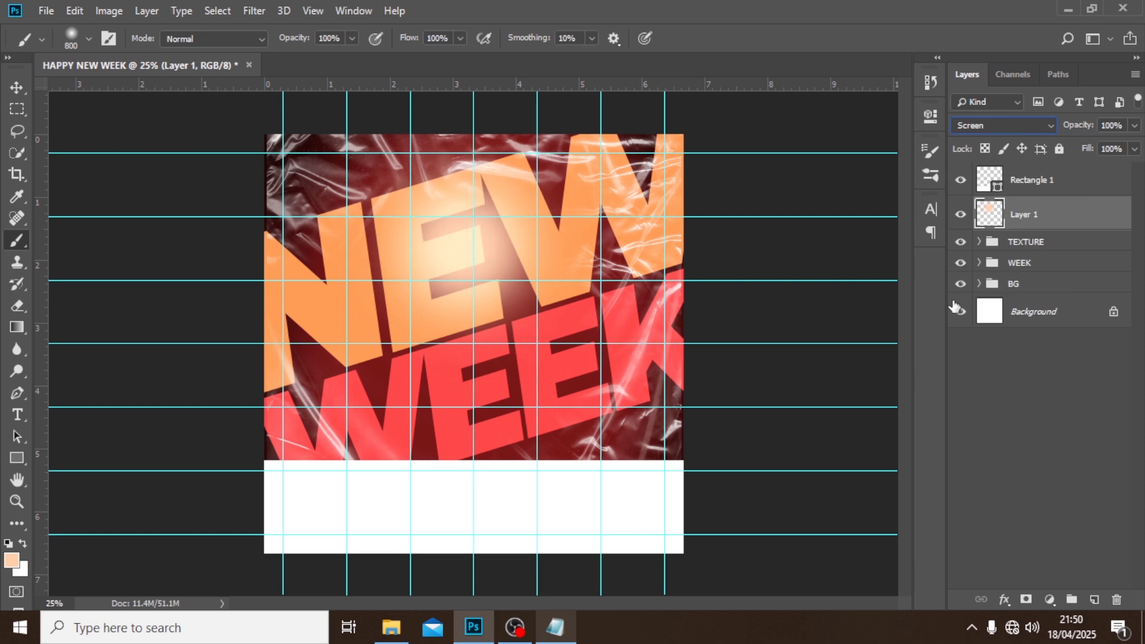
click(1134, 125)
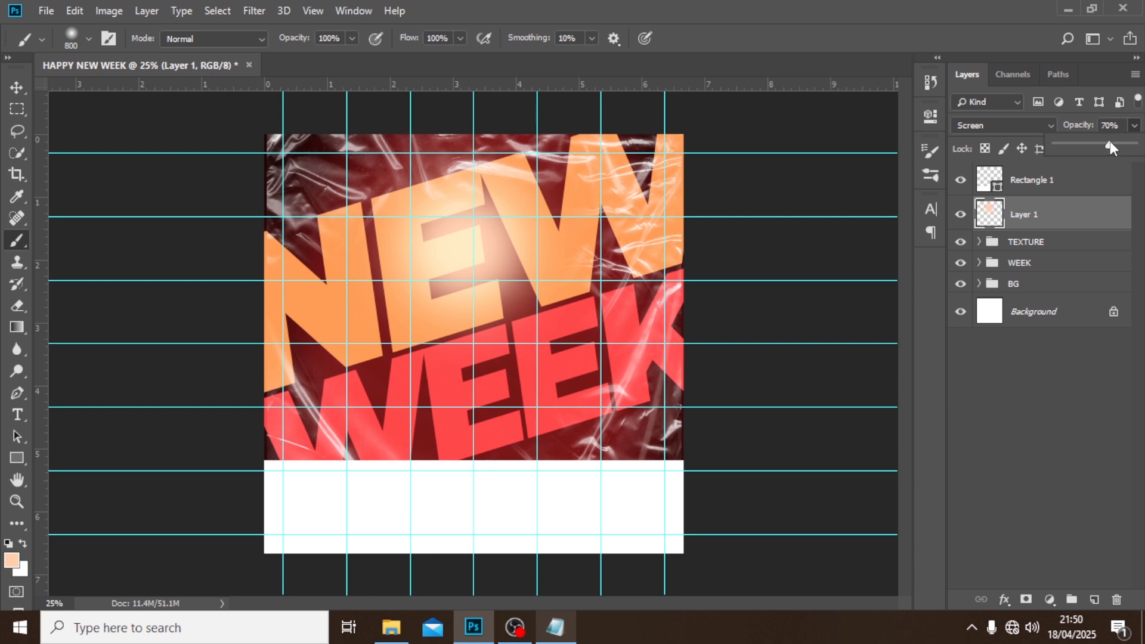
drag(1110, 147, 1108, 147)
key(ctrl+t)
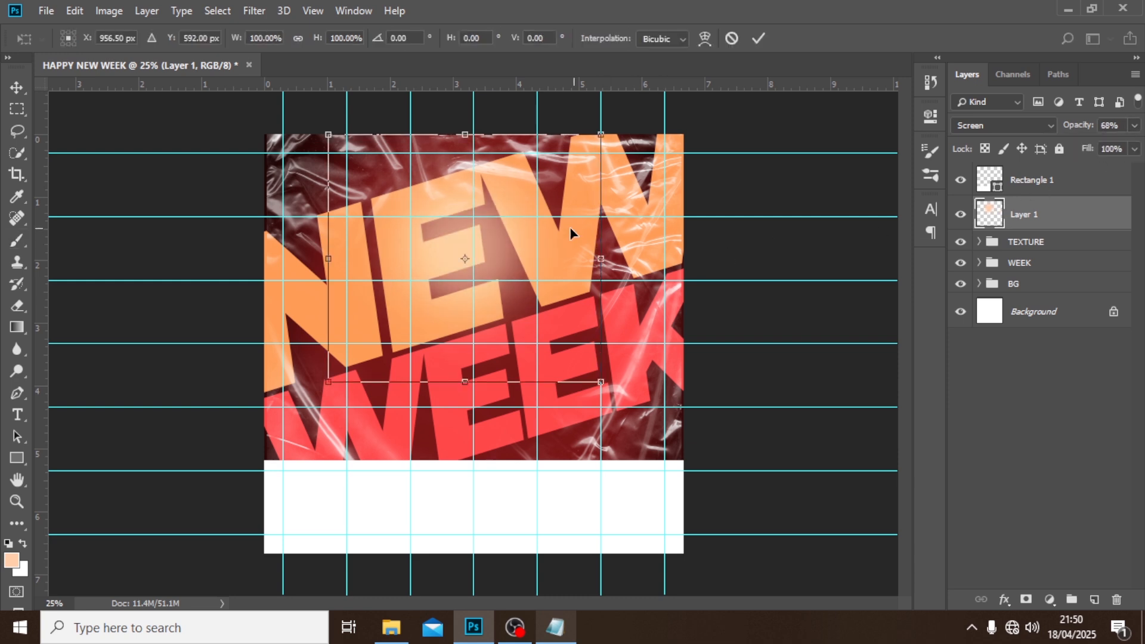
drag(601, 383, 610, 389)
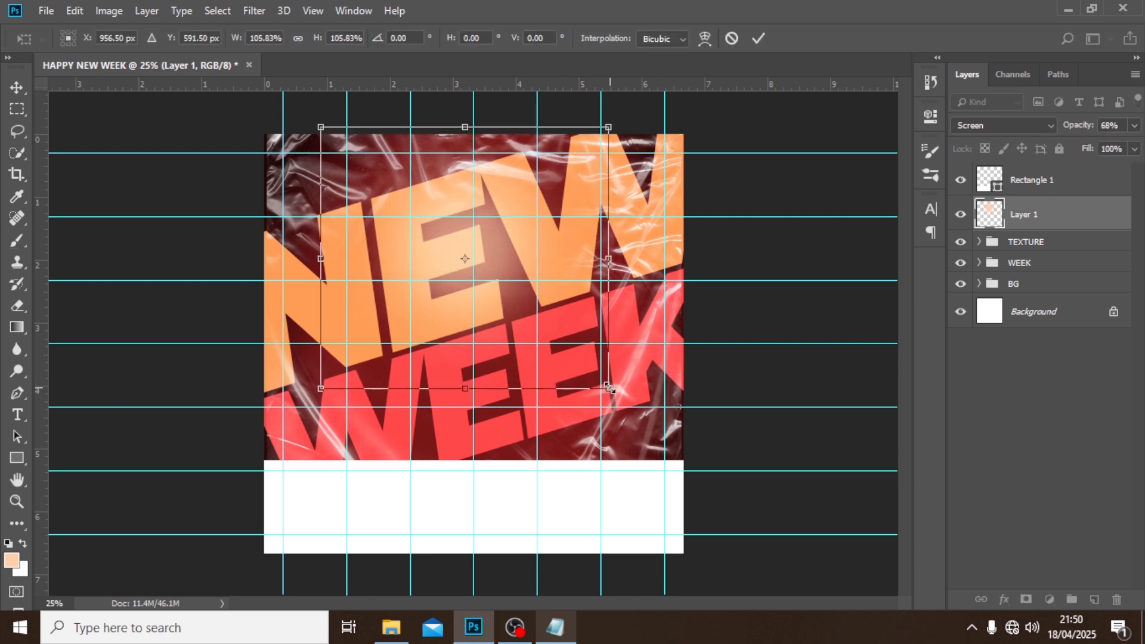
key(Return)
key(b)
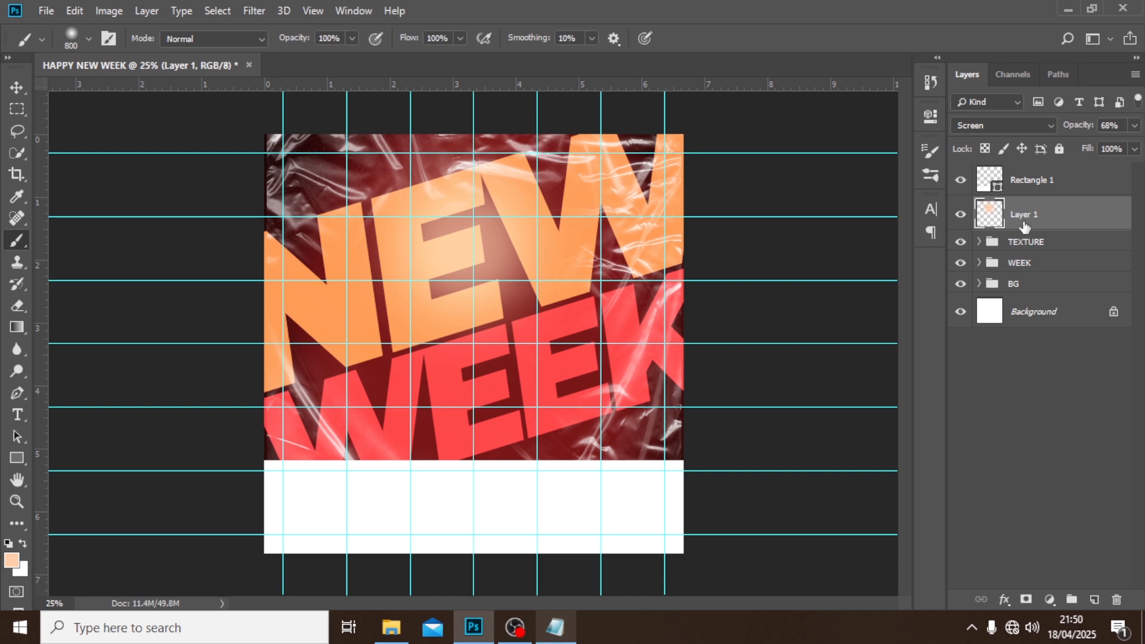
- Put the glow layer into a group named GLOW and collapse it
key(ctrl+g)
double_click(1020, 207)
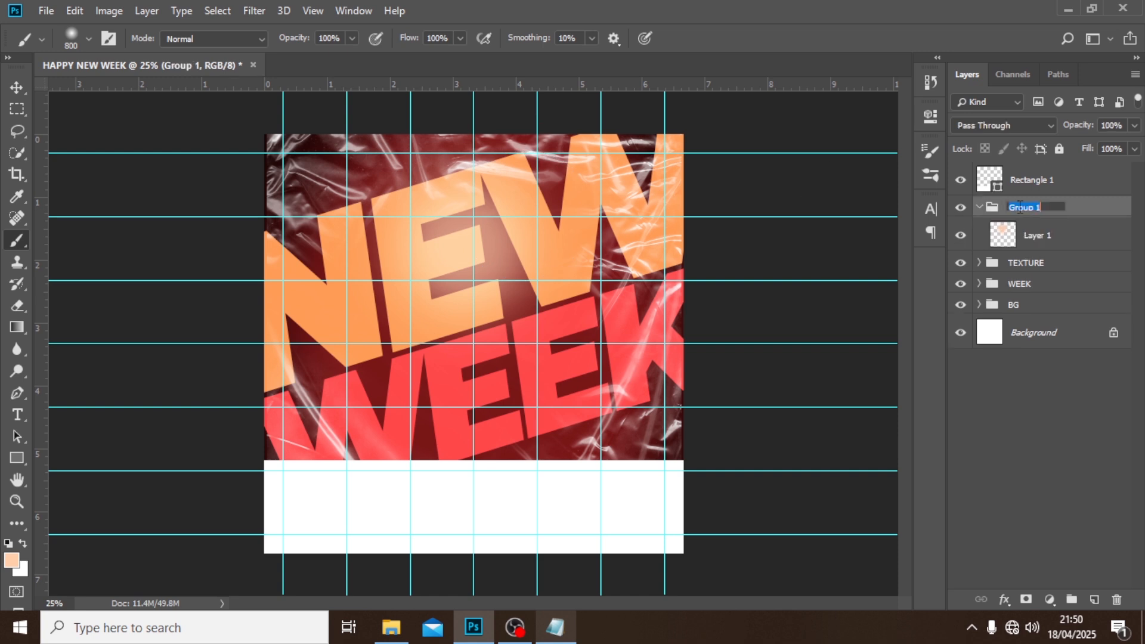
text(GLOW)
key(Return)
click(979, 208)
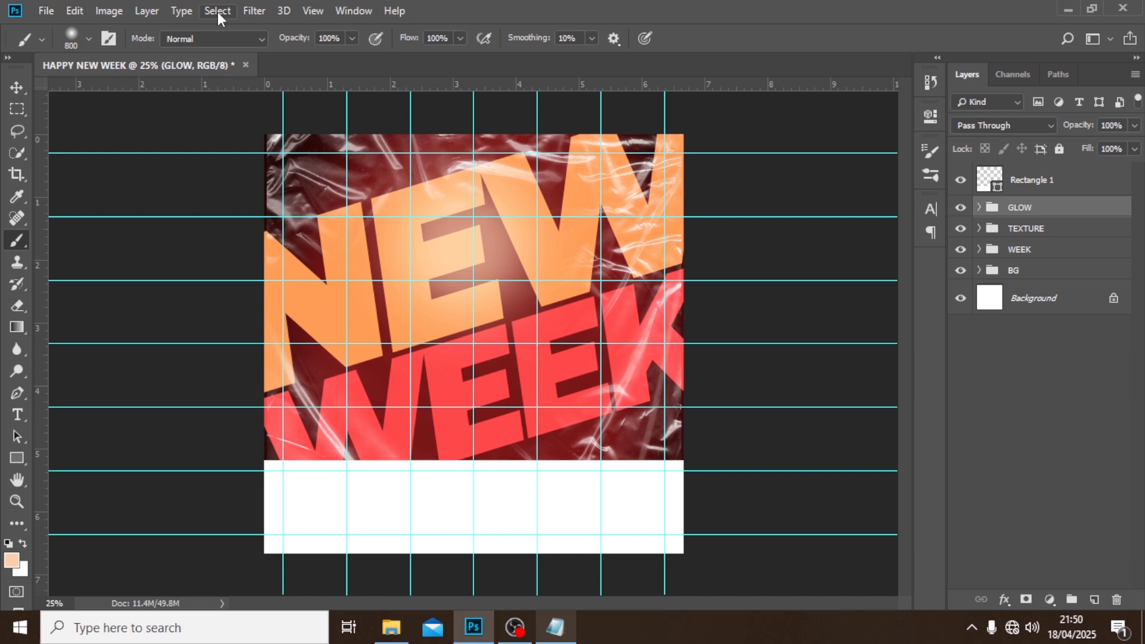
- Place the embedded image "IMAGE copy" at 100% and move its layer above Rectangle 1
click(46, 11)
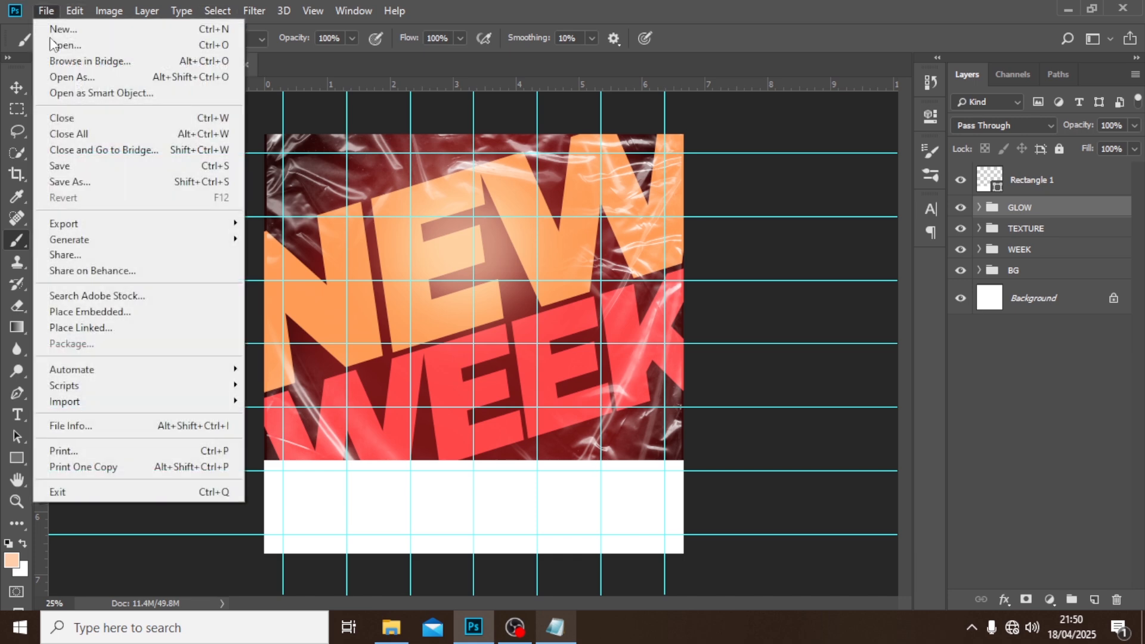
click(69, 309)
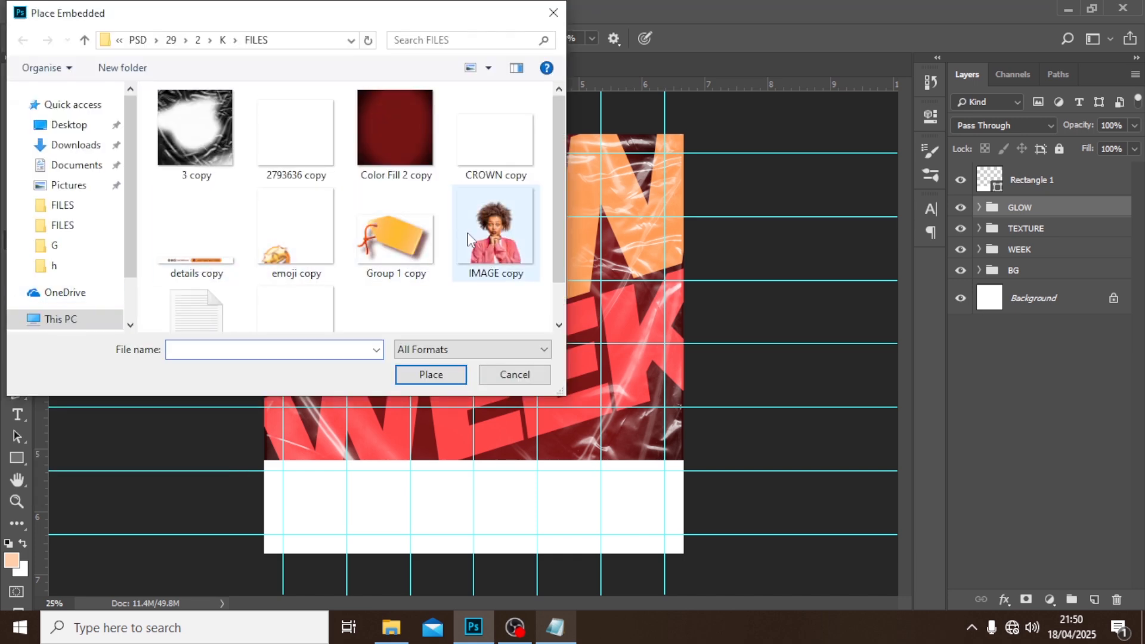
click(495, 236)
click(410, 378)
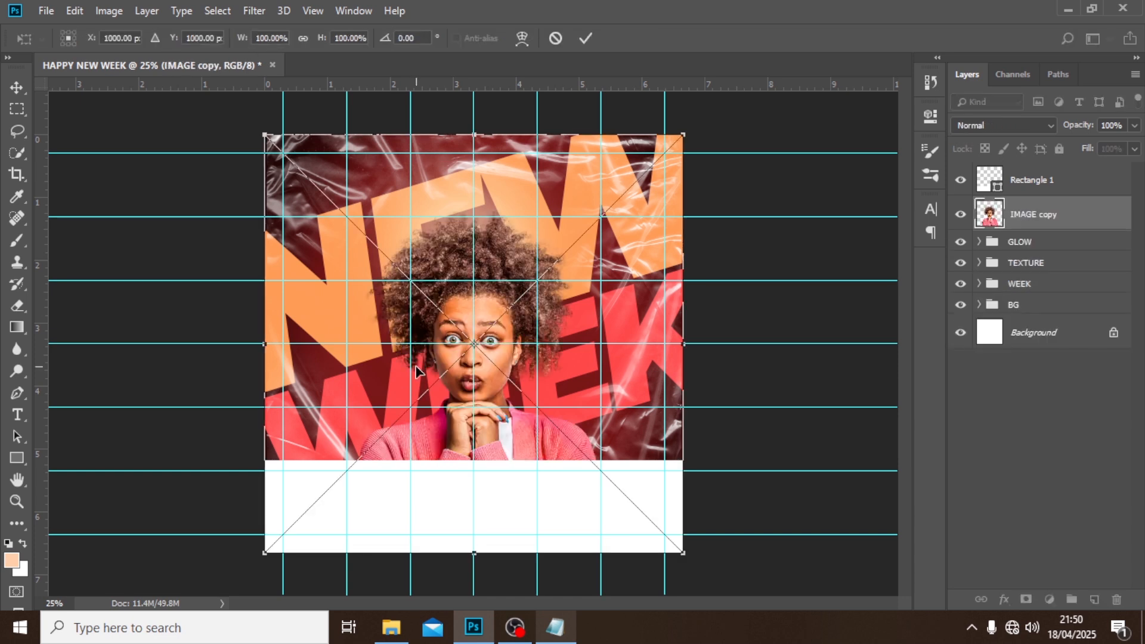
key(Return)
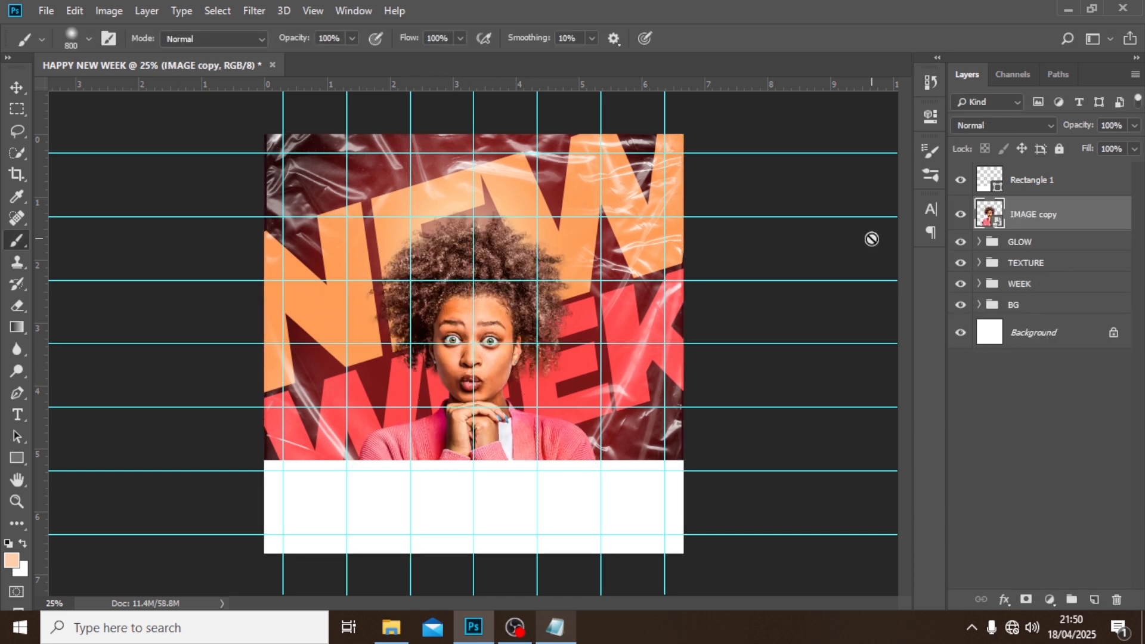
drag(1025, 223, 1015, 174)
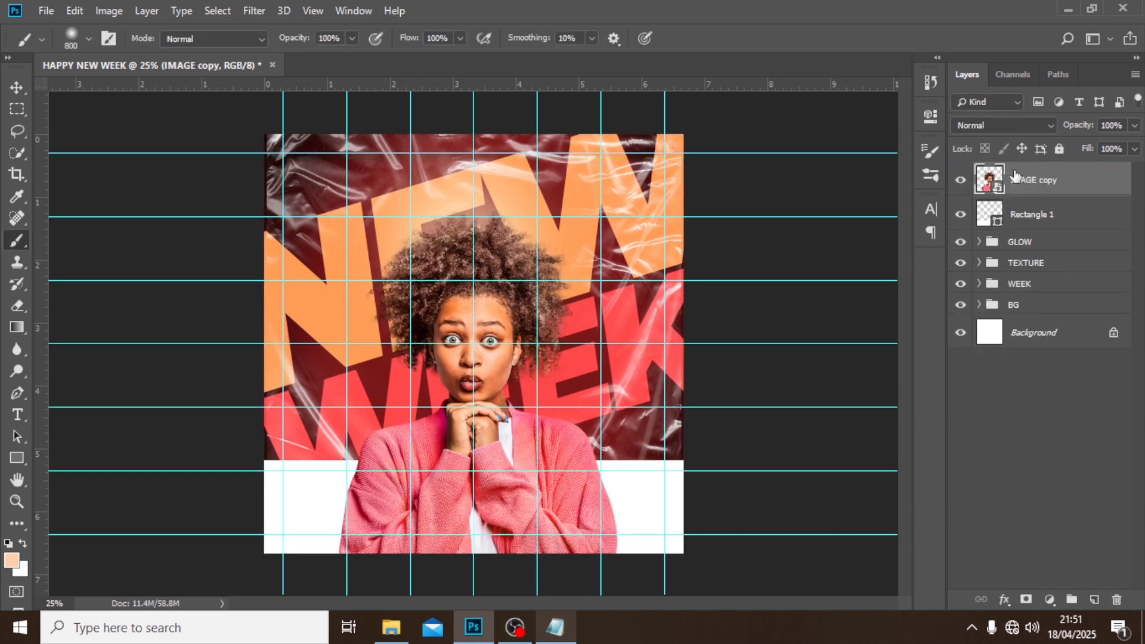
- Put the "IMAGE copy" layer into a collapsed group named IMAGE and hide the guides
key(ctrl+g)
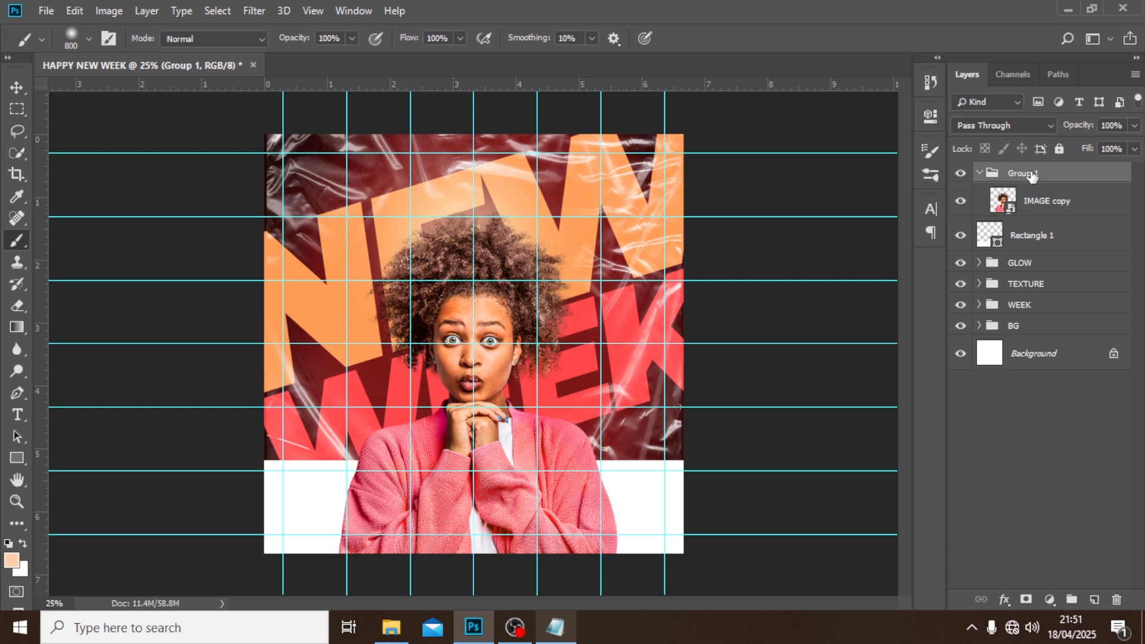
double_click(1031, 173)
text(1)
key(Return)
click(980, 172)
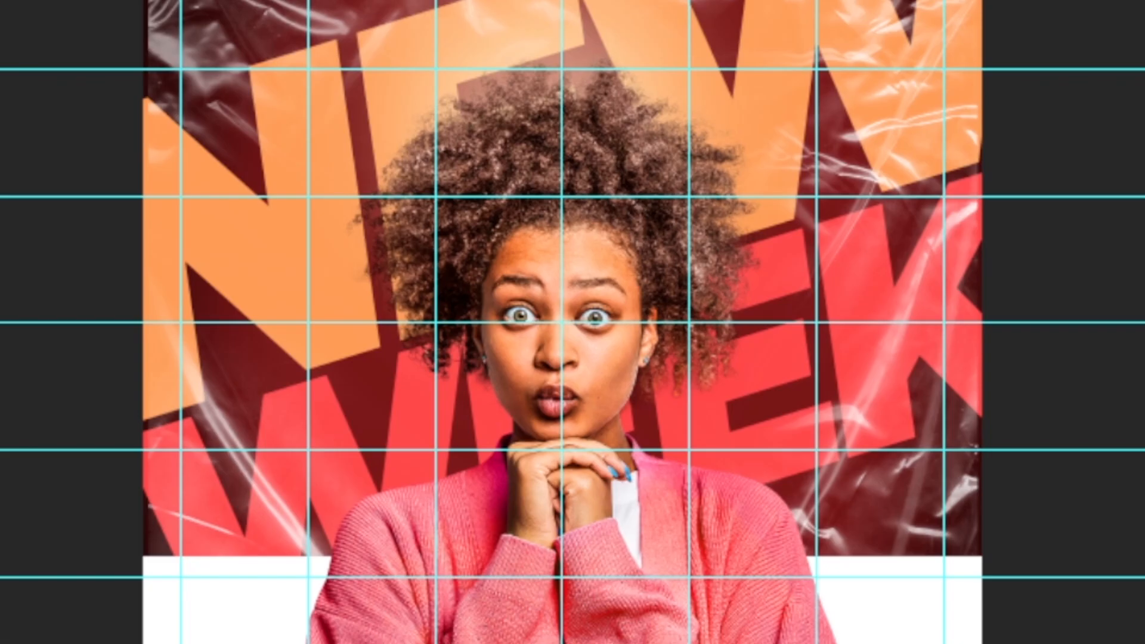
key(ctrl+semicolon)
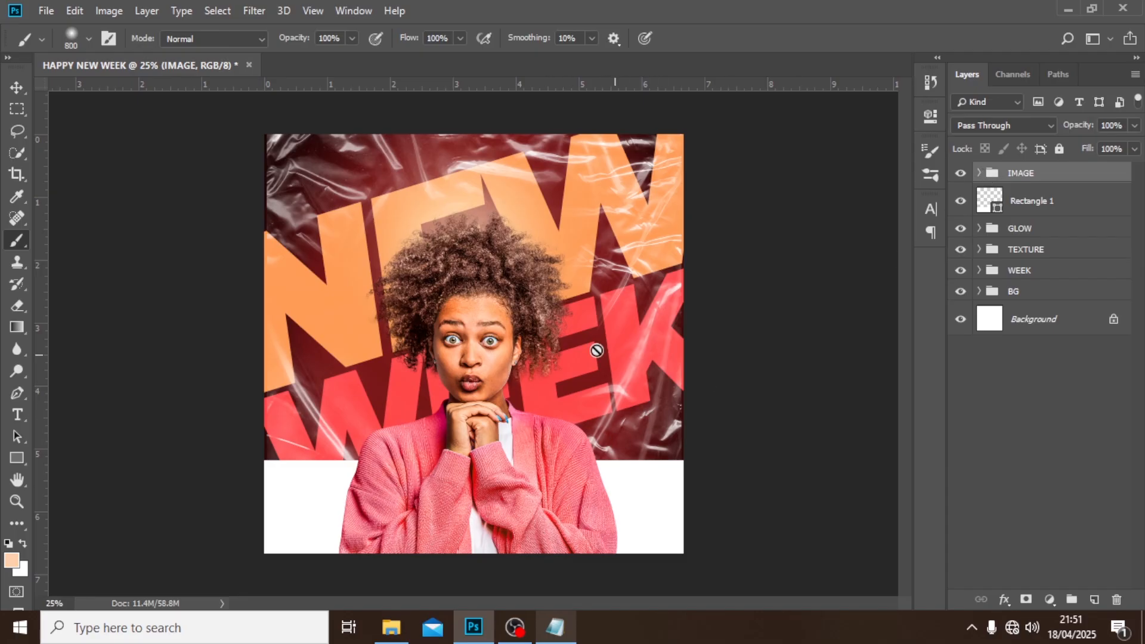
- Place the embedded tag image "Group 1 copy" into the flyer at 100% scale
click(46, 10)
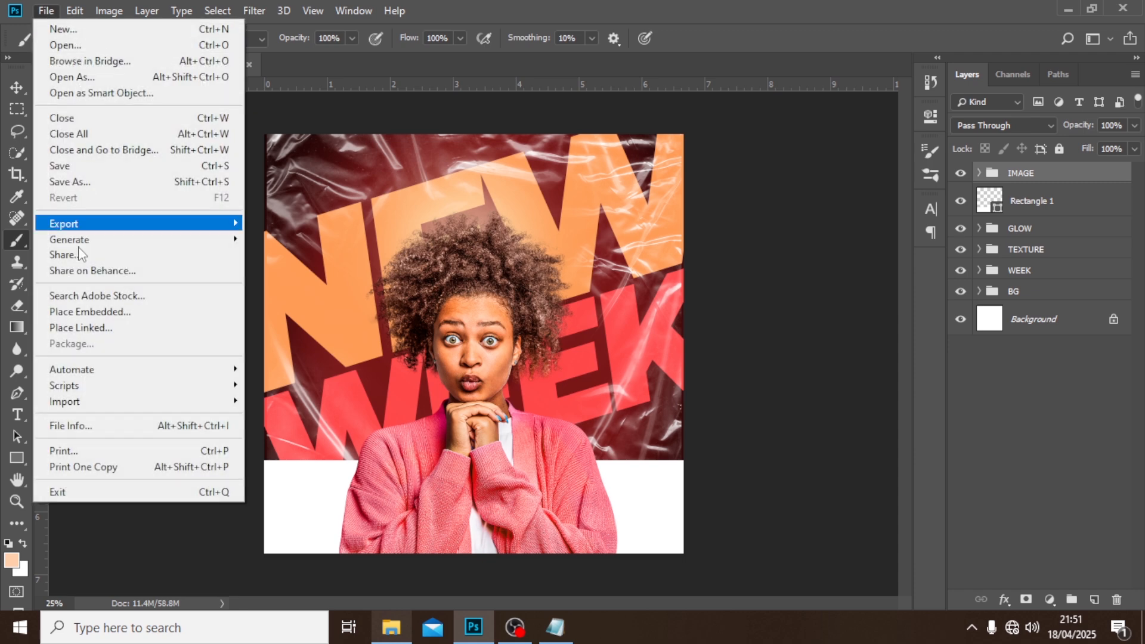
click(88, 312)
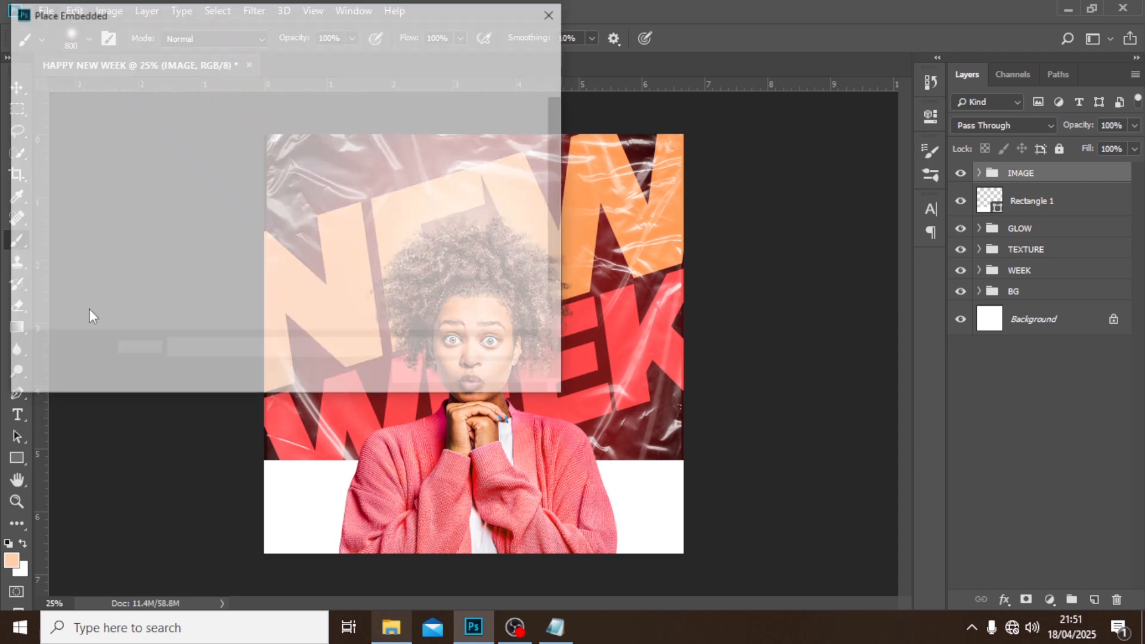
click(387, 234)
click(442, 384)
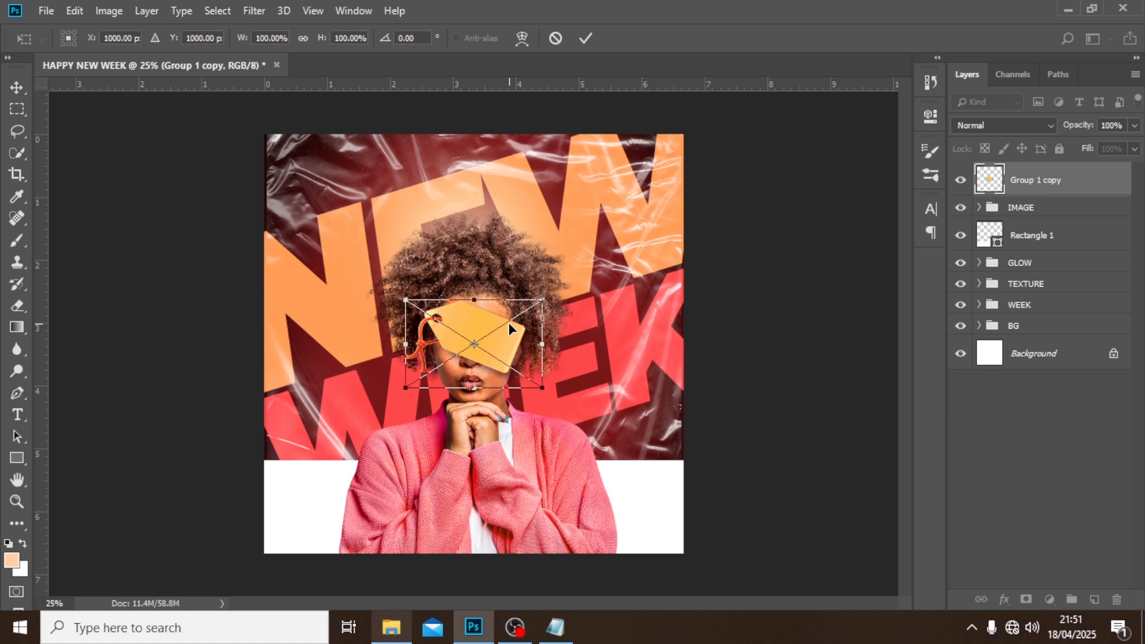
key(Return)
- Move the yellow tag beside the woman's shoulder over the word WEEK and put its layer below the IMAGE group
key(v)
drag(501, 330, 609, 373)
drag(1014, 192, 1012, 219)
drag(601, 364, 609, 385)
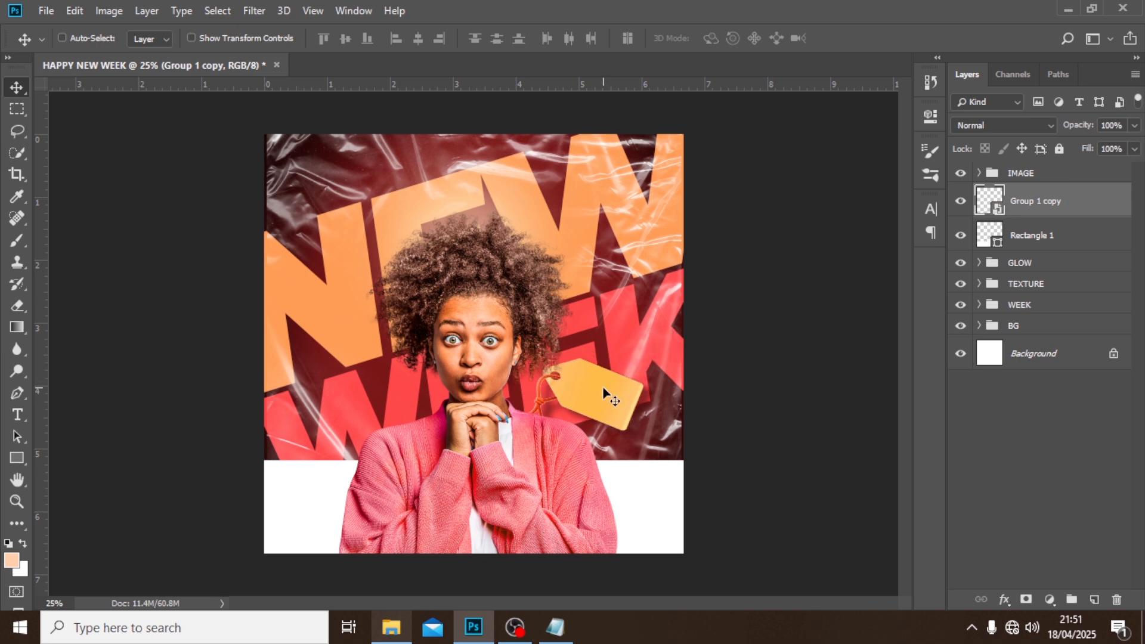
- Add a text layer above the tag layer with the words "HAPPY NEW WEEK" copied from the text notes
key(t)
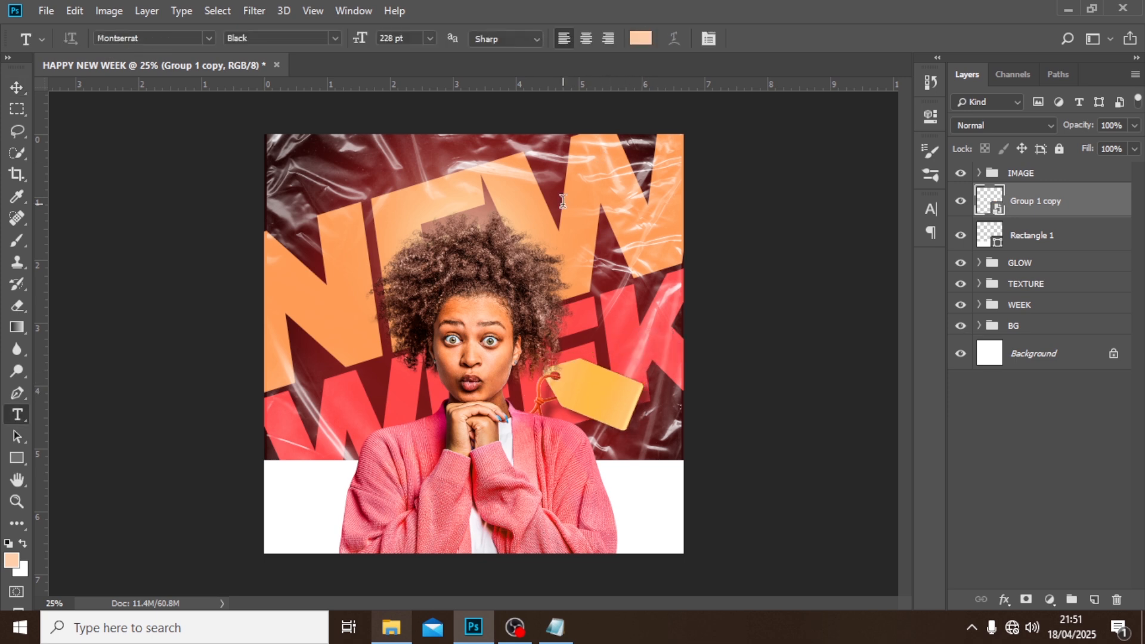
click(533, 512)
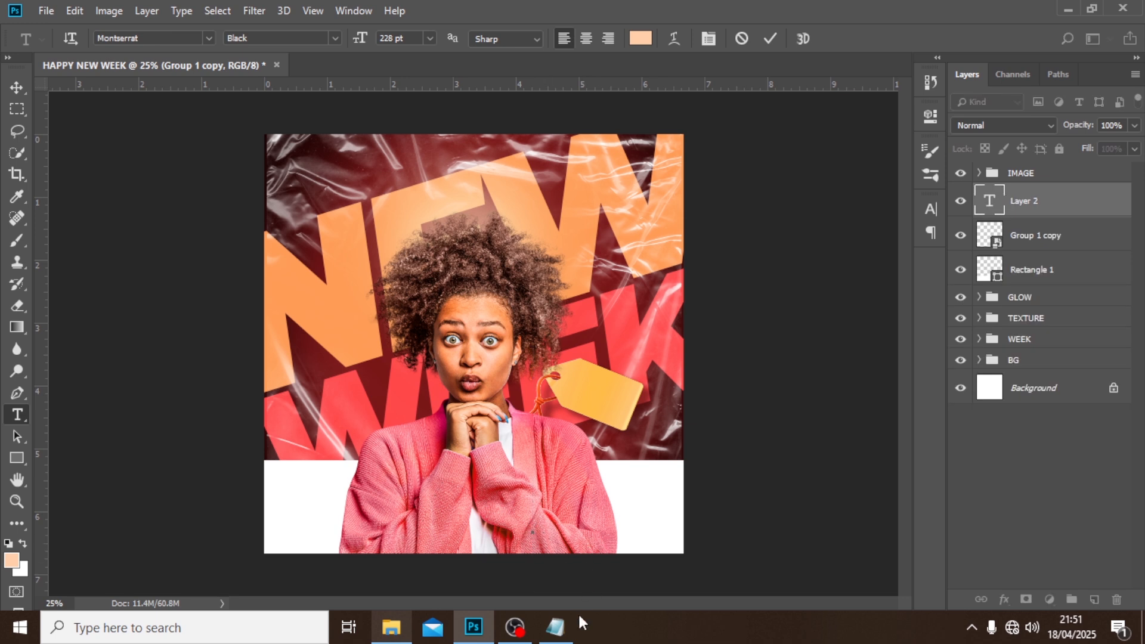
click(558, 636)
drag(570, 312, 515, 296)
key(ctrl+c)
click(615, 7)
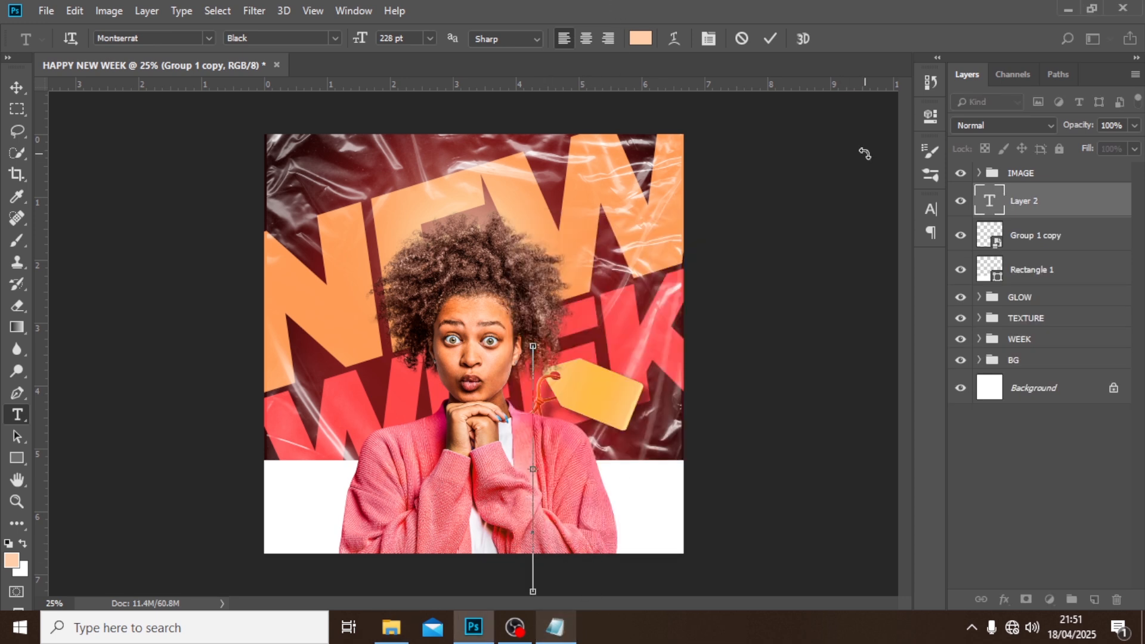
key(ctrl+v)
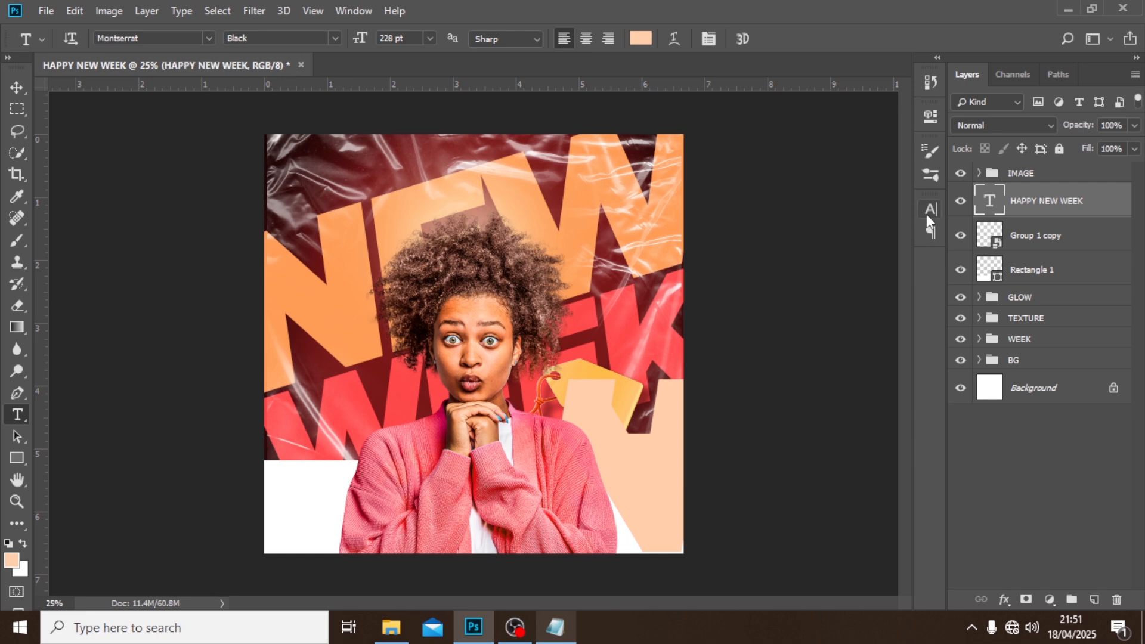
- Set the HAPPY NEW WEEK text to 12 pt and move it onto the yellow tag
click(928, 212)
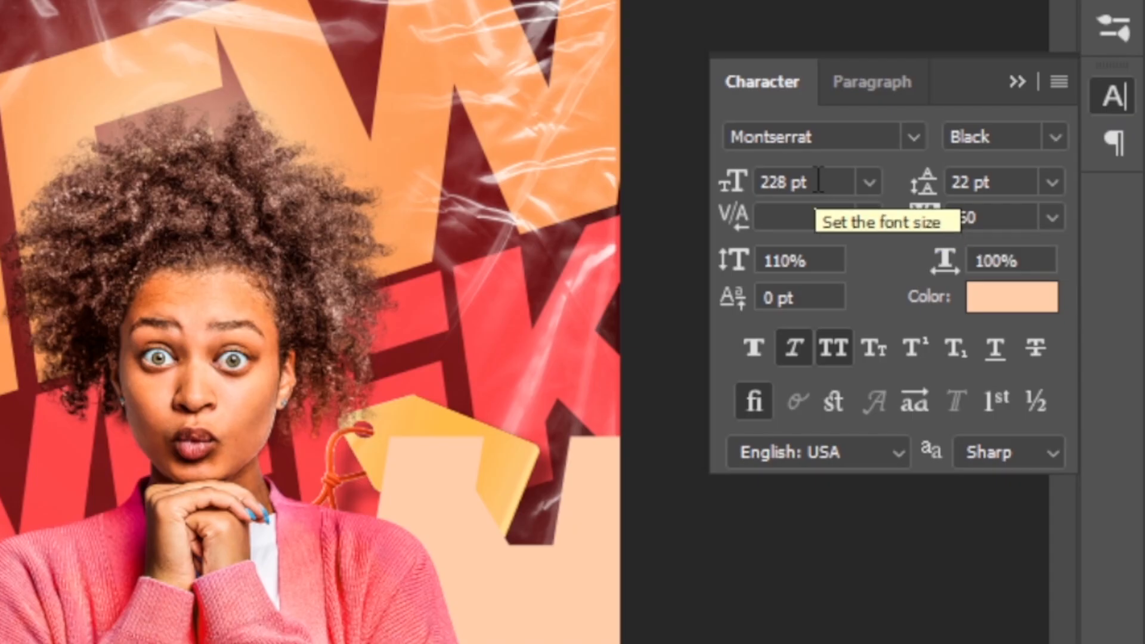
click(766, 252)
text(12)
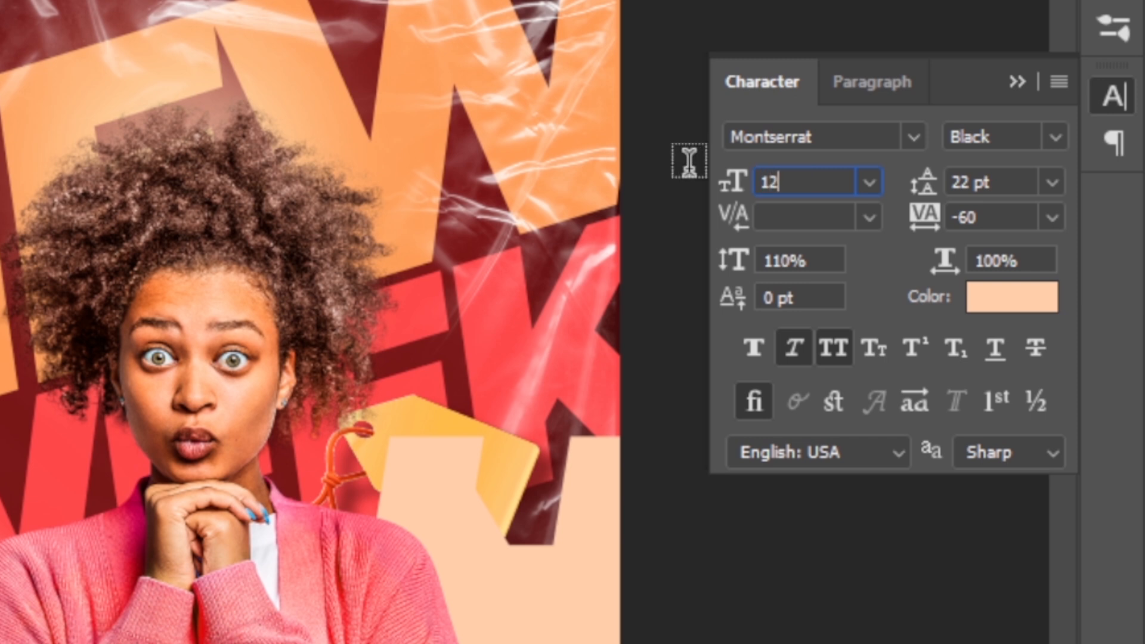
key(Return)
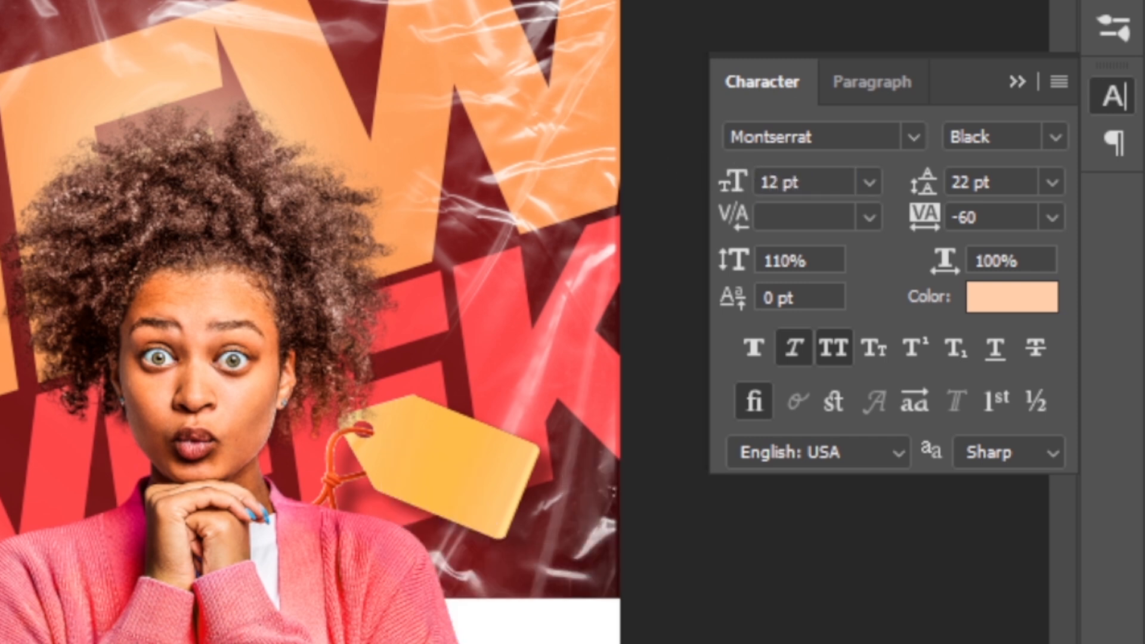
drag(471, 504, 566, 310)
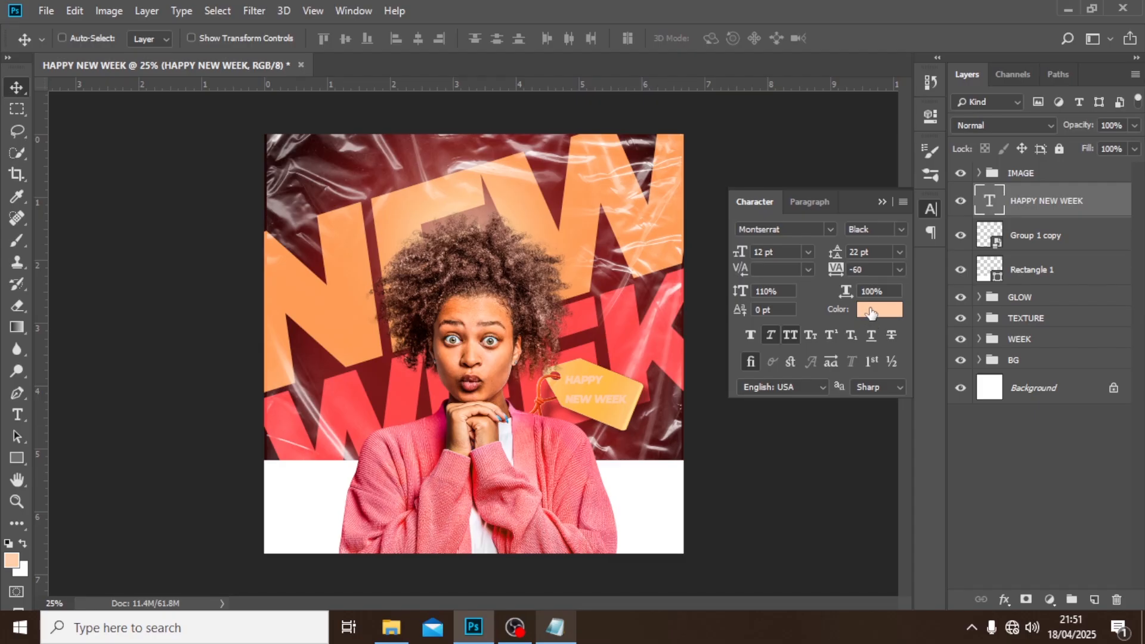
- Change the HAPPY NEW WEEK text color to dark red 210606
click(871, 312)
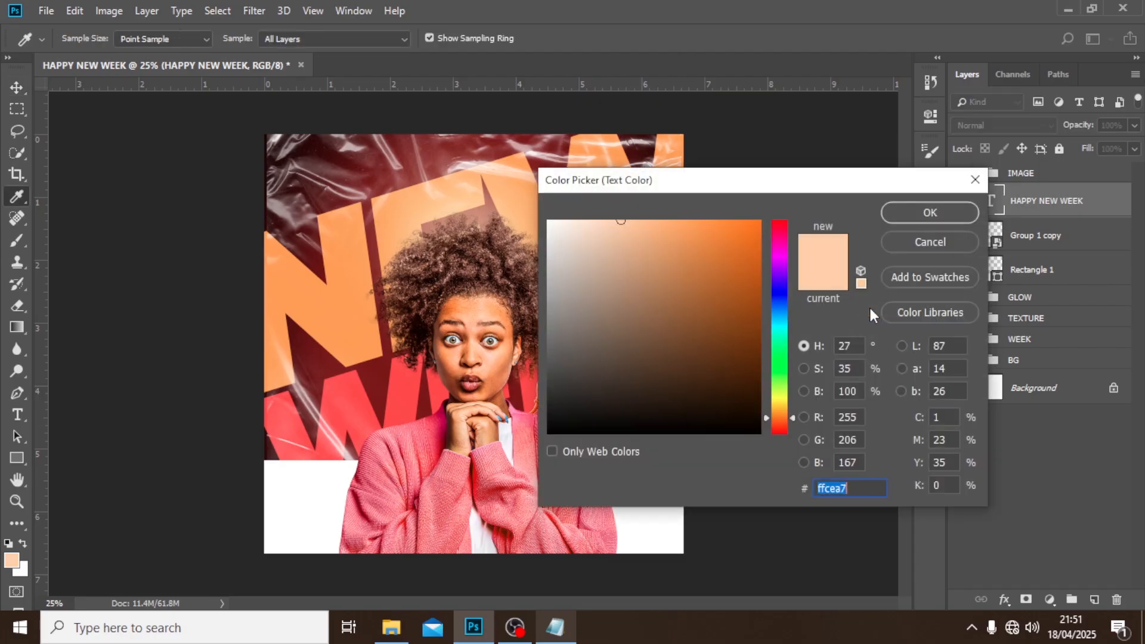
text(21606)
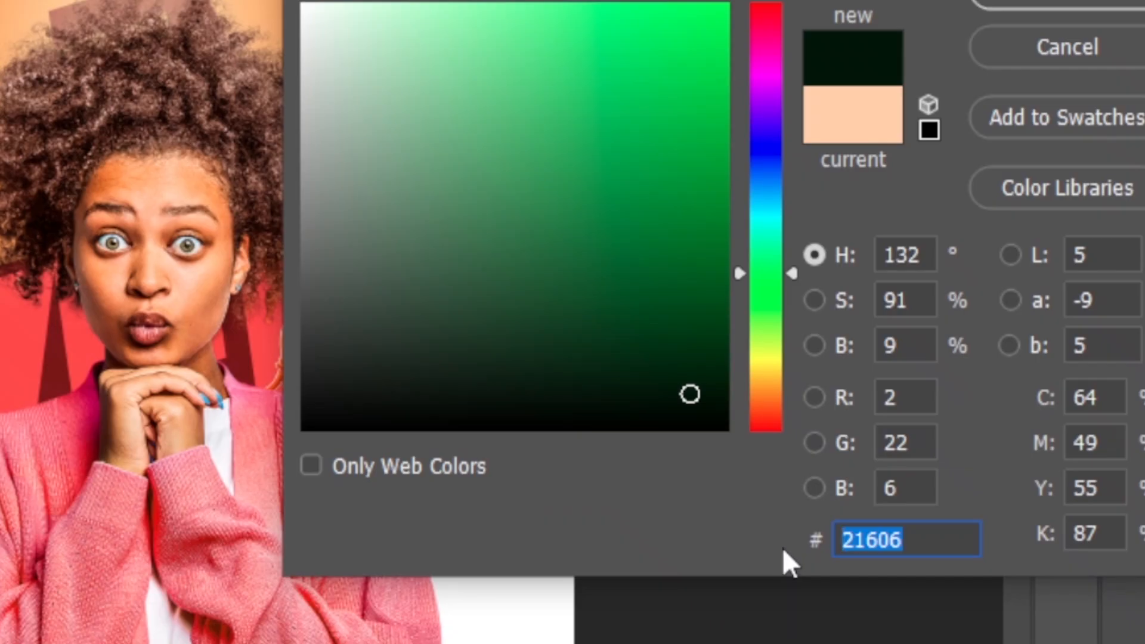
key(BackSpace)
key(BackSpace)
key(BackSpace)
key(BackSpace)
text(1)
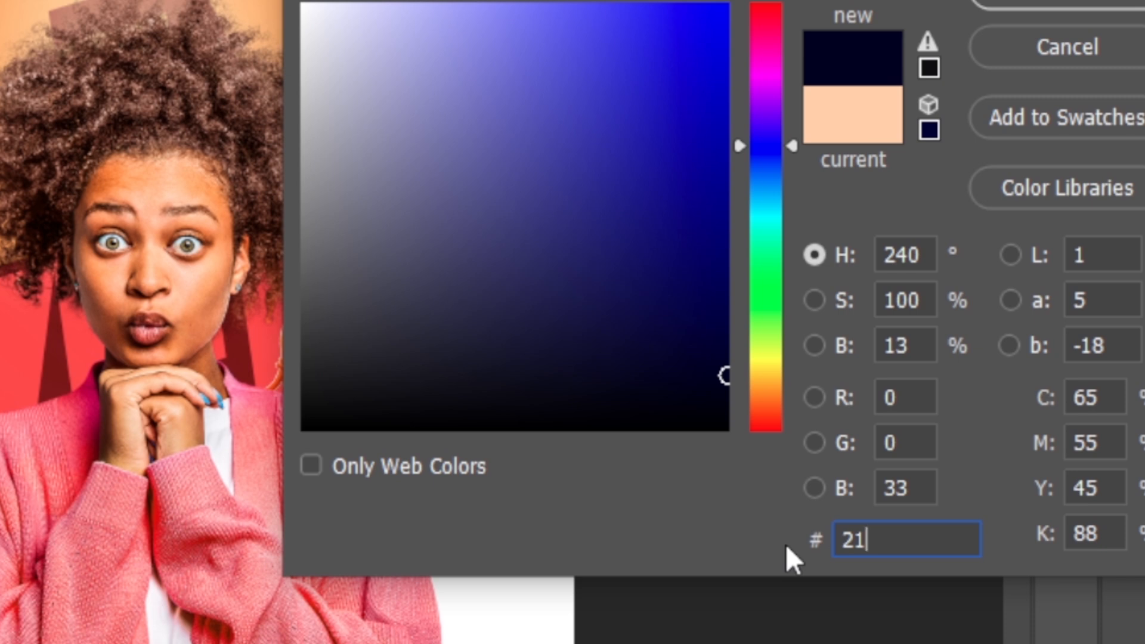
text(0606)
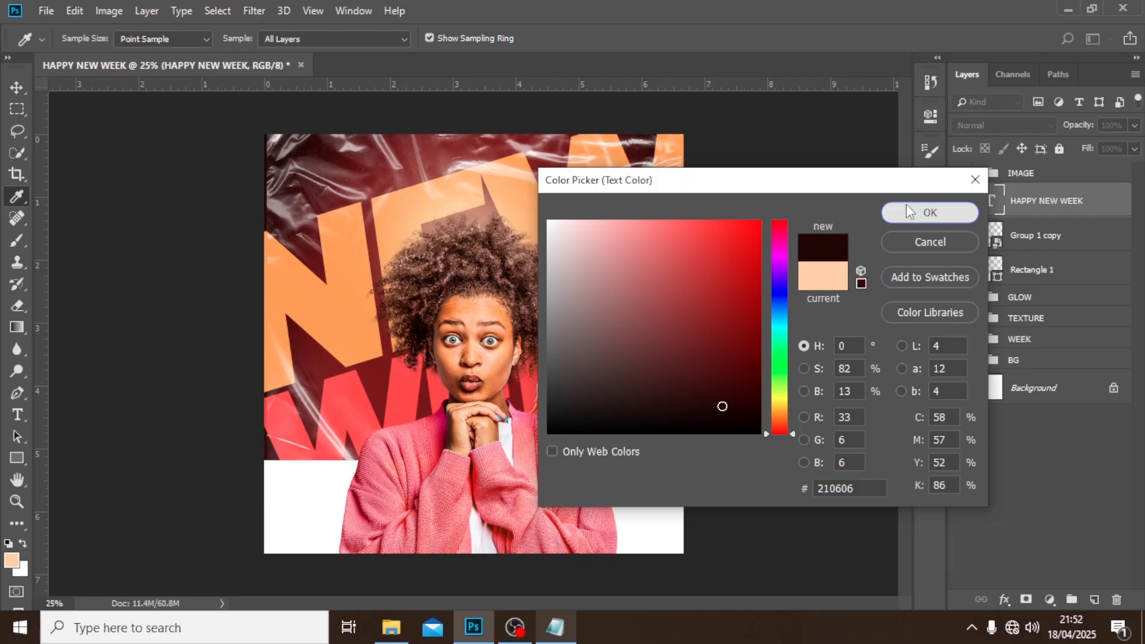
click(1020, 4)
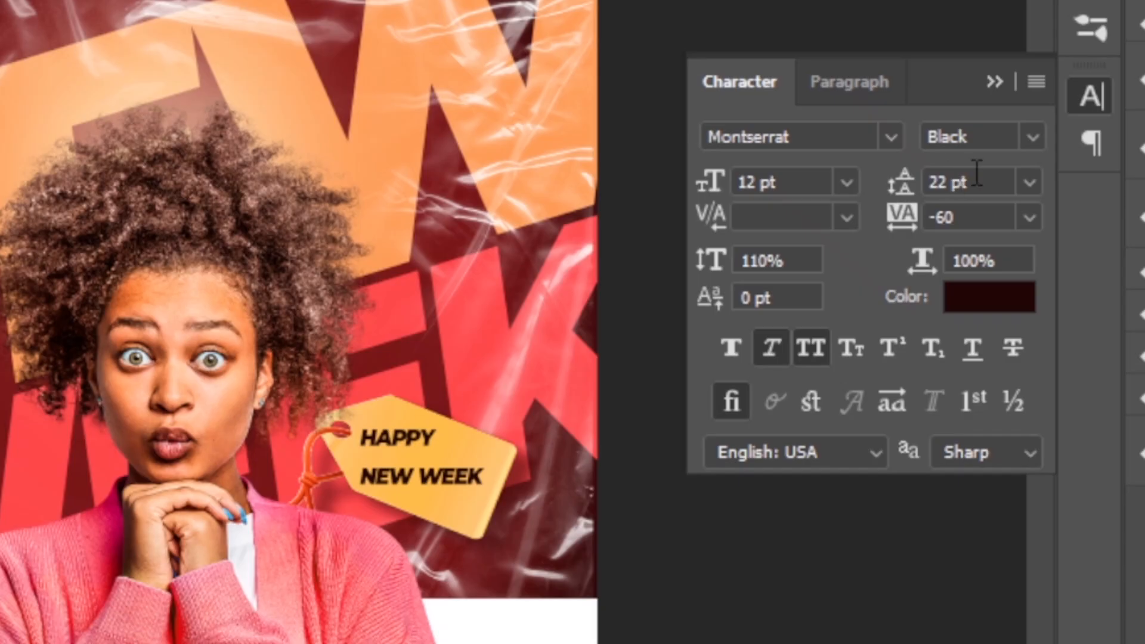
- Set the leading of the HAPPY NEW WEEK text to 12 pt
click(871, 254)
drag(972, 186, 882, 188)
text(12)
key(Return)
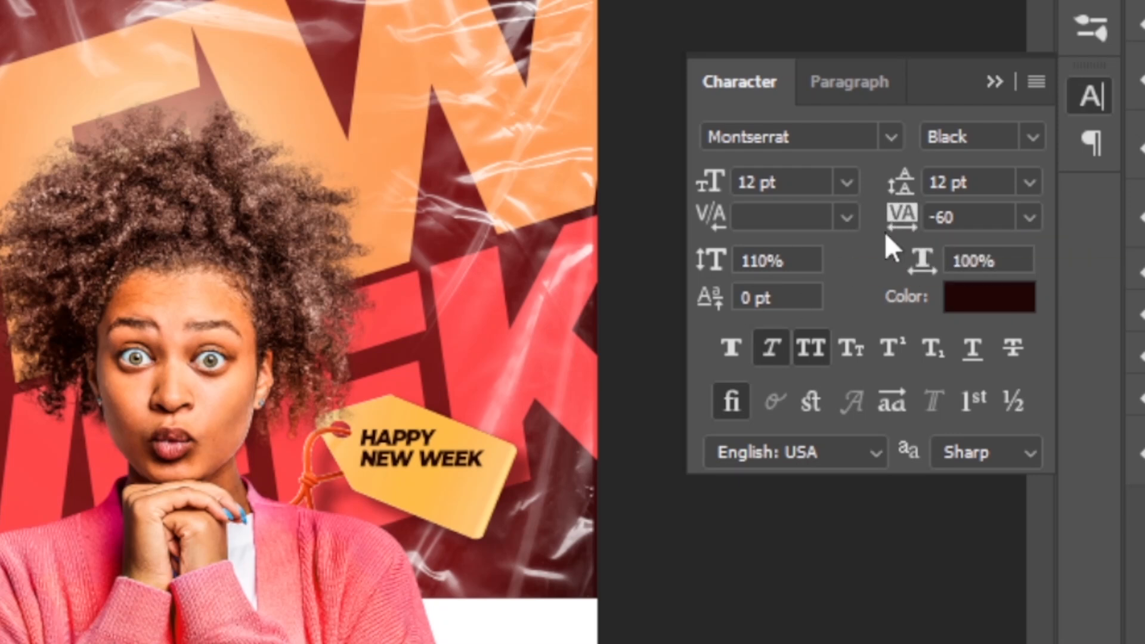
drag(957, 218, 886, 227)
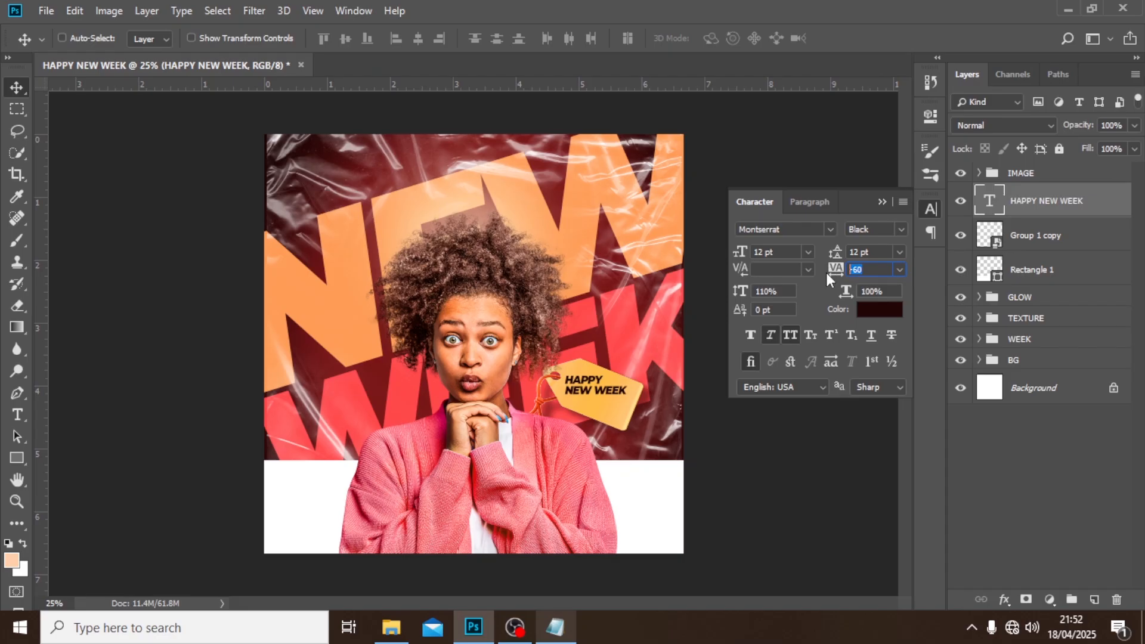
- Add a stroke effect to the HAPPY NEW WEEK text layer and color it white, ffffff
click(1108, 201)
double_click(1109, 201)
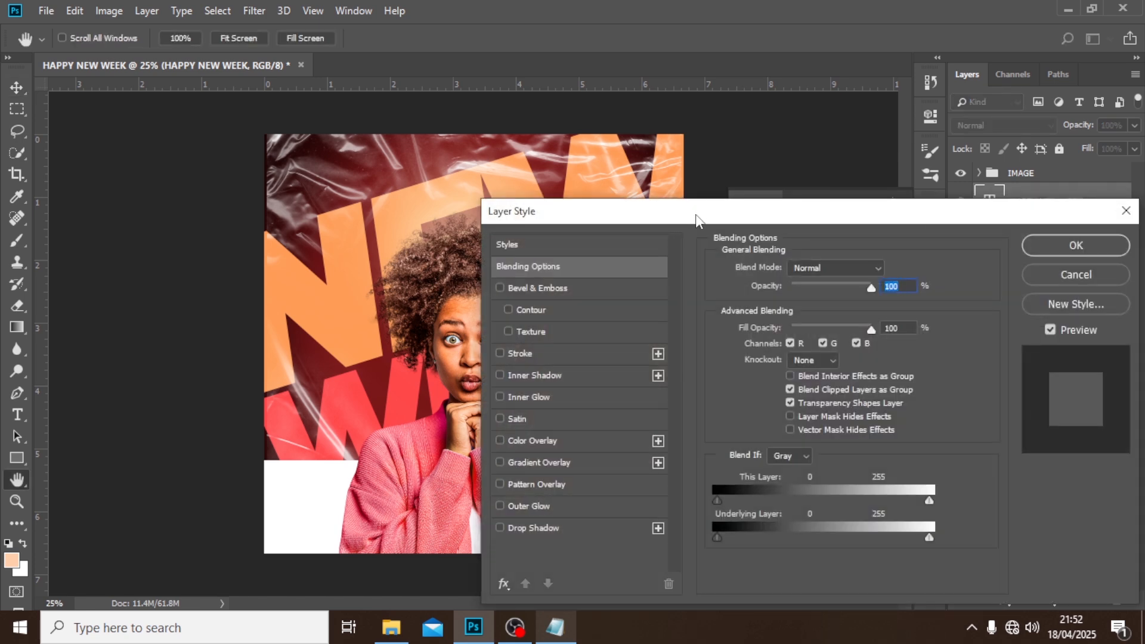
drag(696, 216, 818, 169)
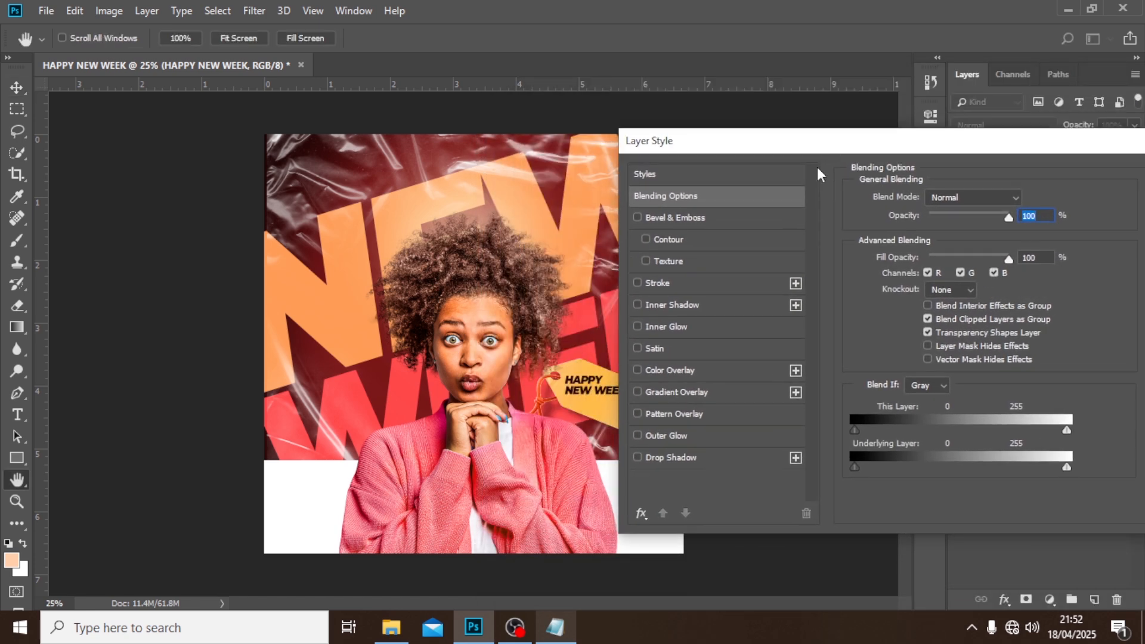
click(665, 288)
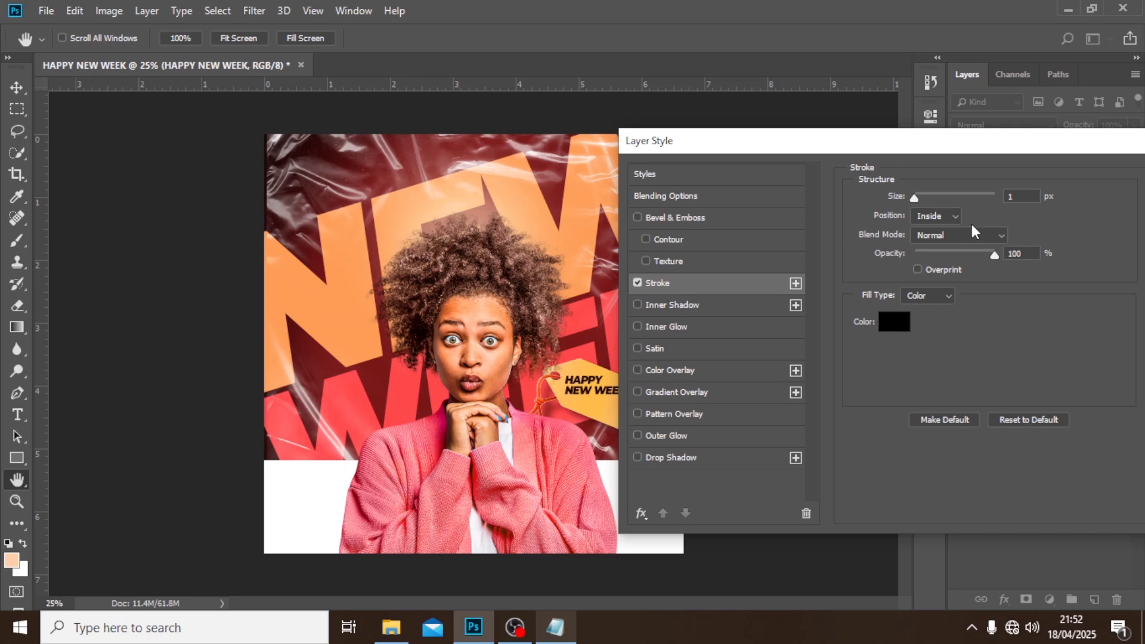
click(892, 322)
text(ffffff)
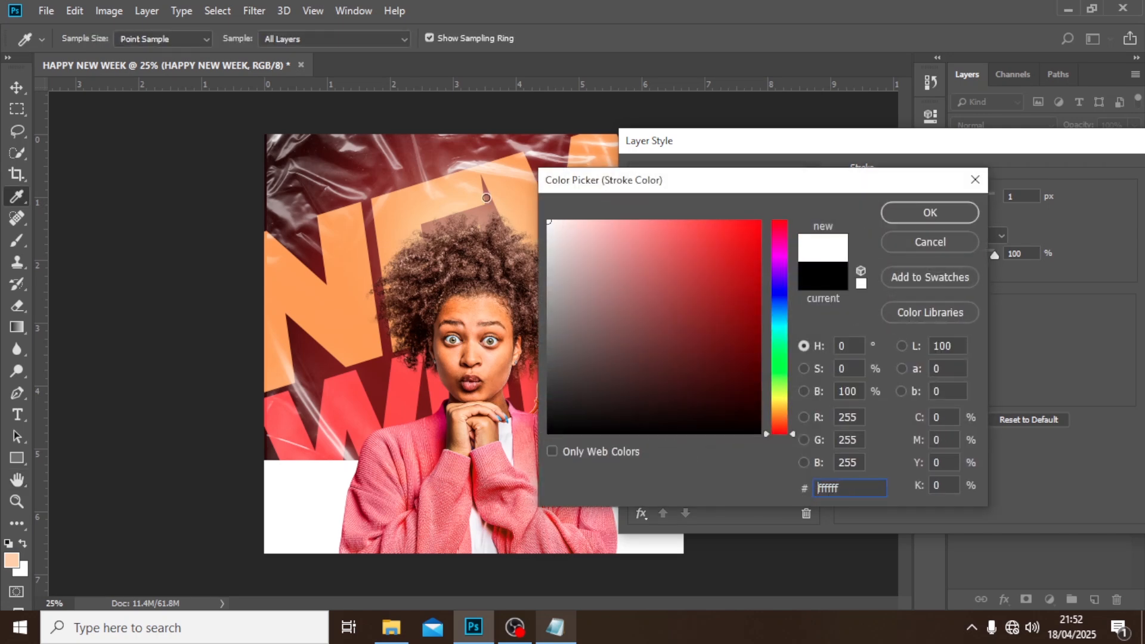
click(948, 212)
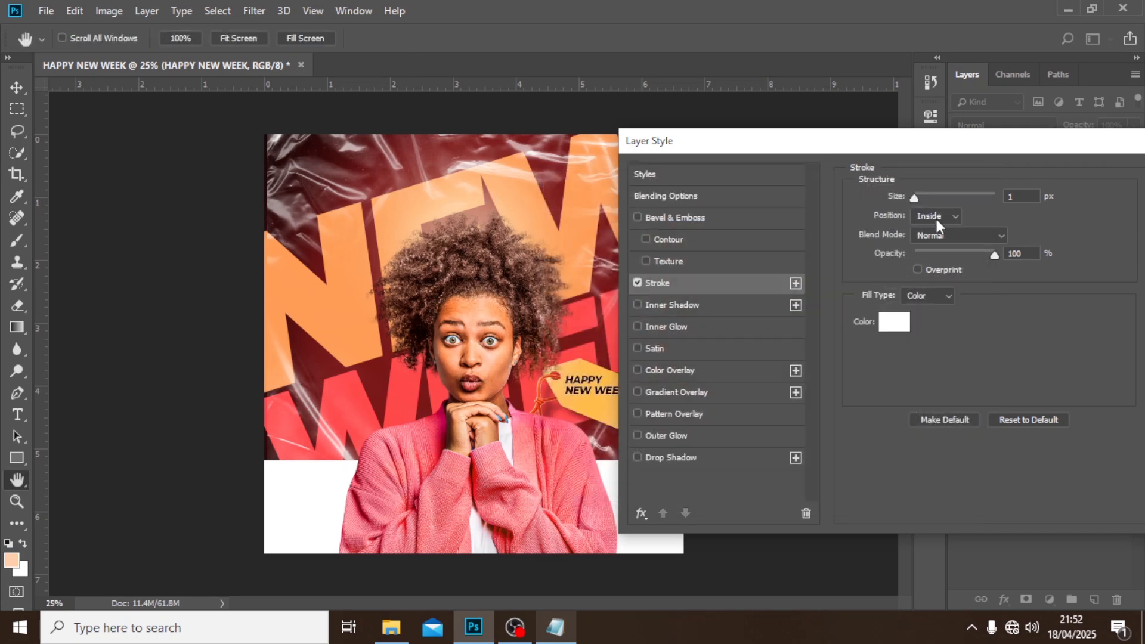
- Set the white text stroke's position to Outside and its size to 9 px
click(937, 219)
click(927, 233)
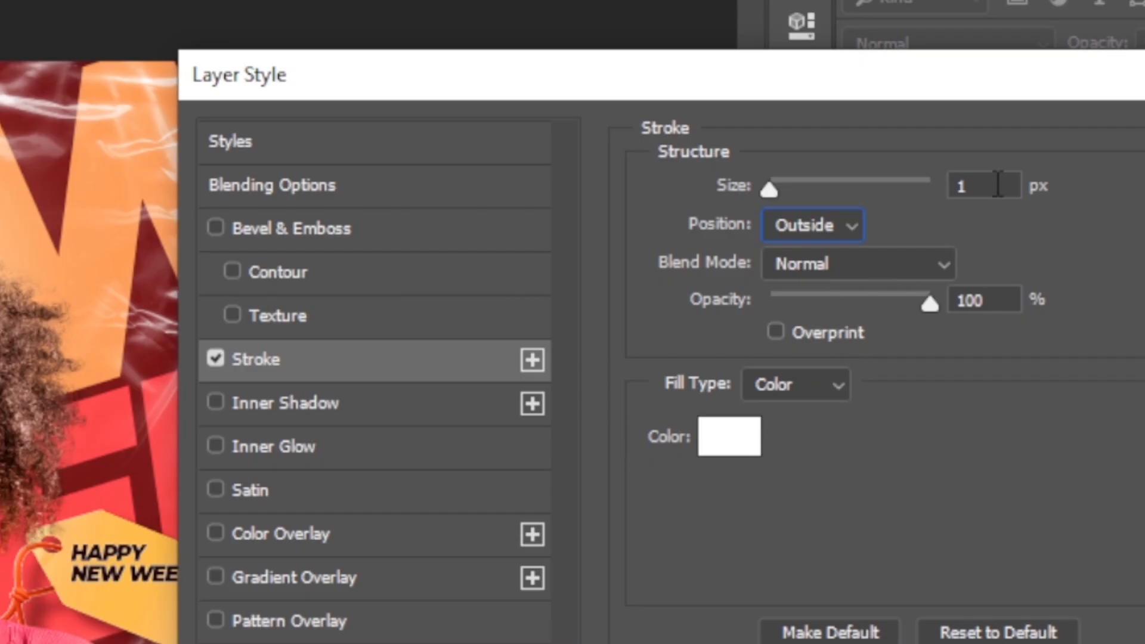
click(1024, 196)
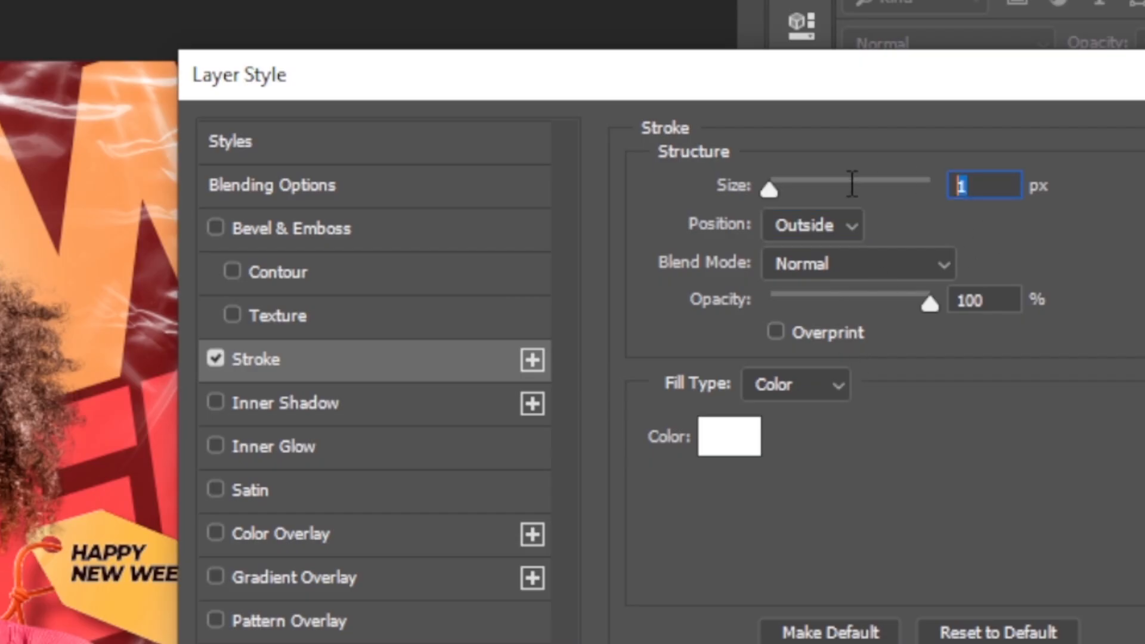
text(9)
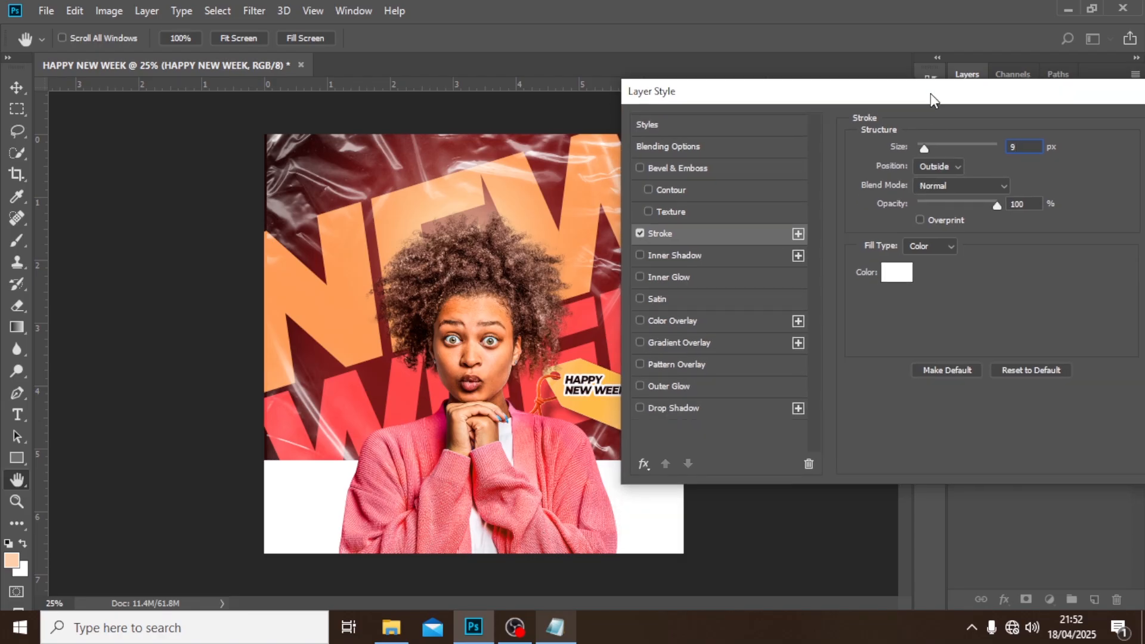
- Add a drop shadow to the HAPPY NEW WEEK text with angle 143°, distance 14 px, spread 43% and size 13 px
click(671, 409)
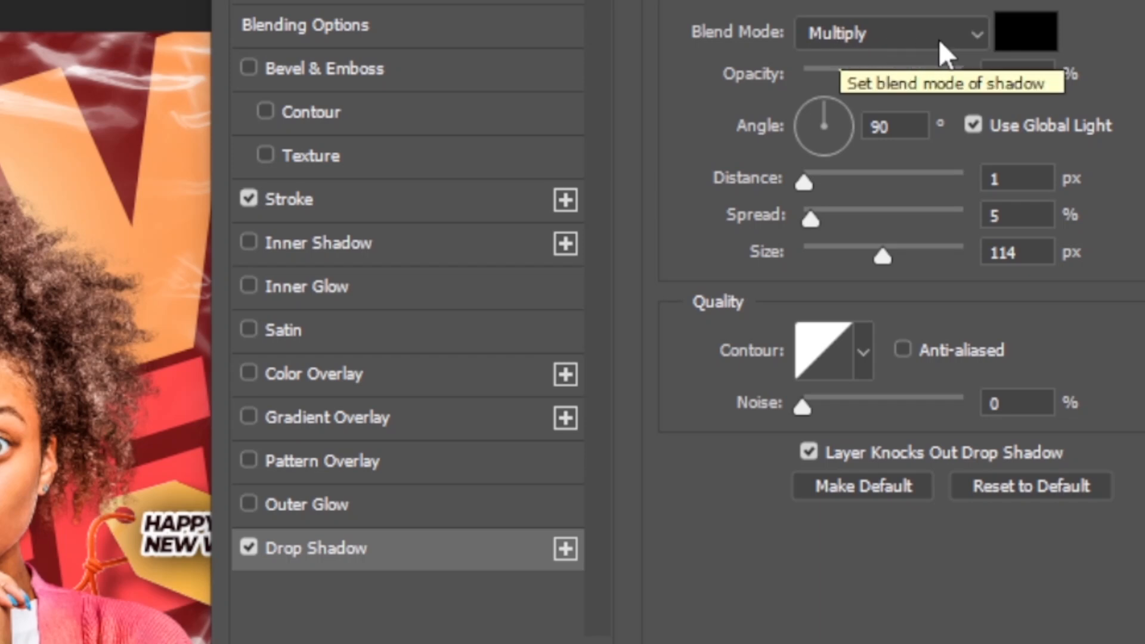
click(890, 127)
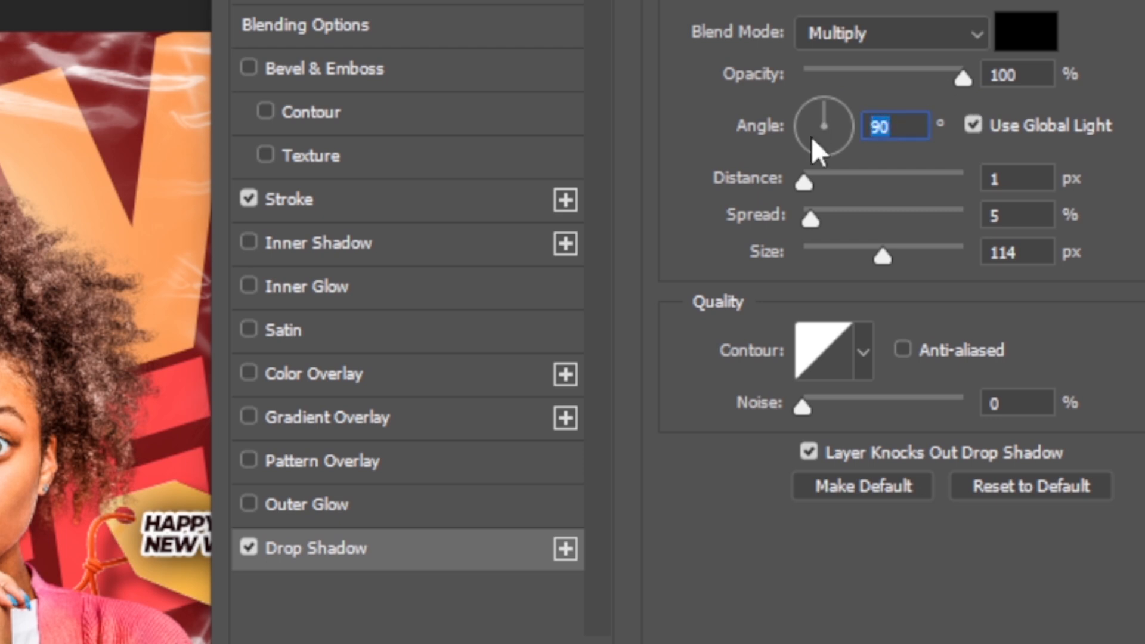
text(143)
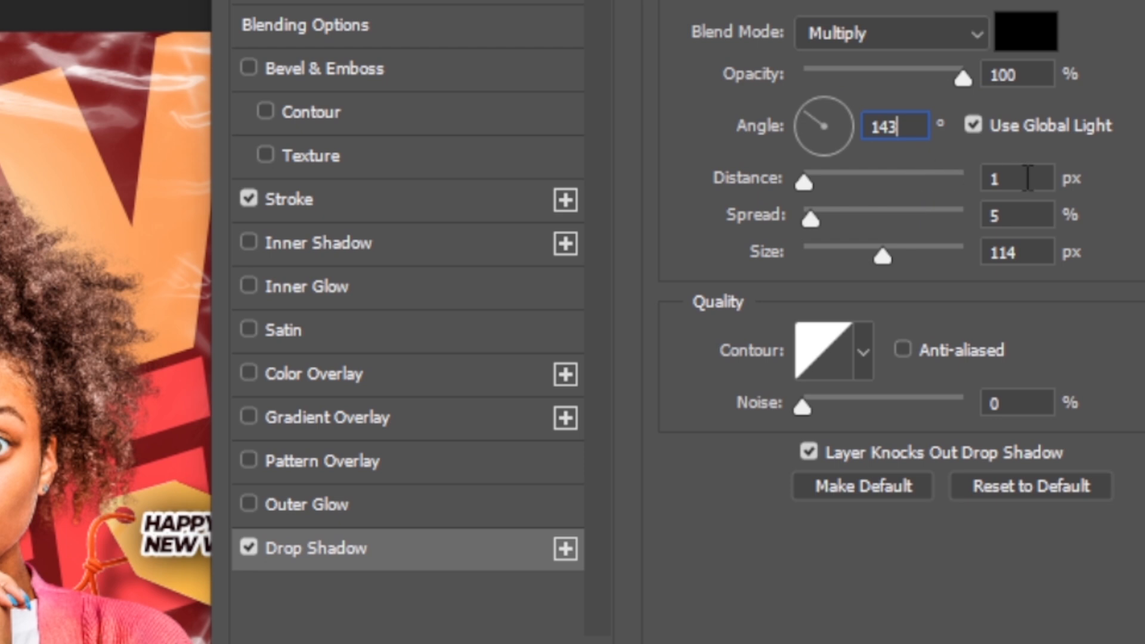
drag(1012, 179, 974, 179)
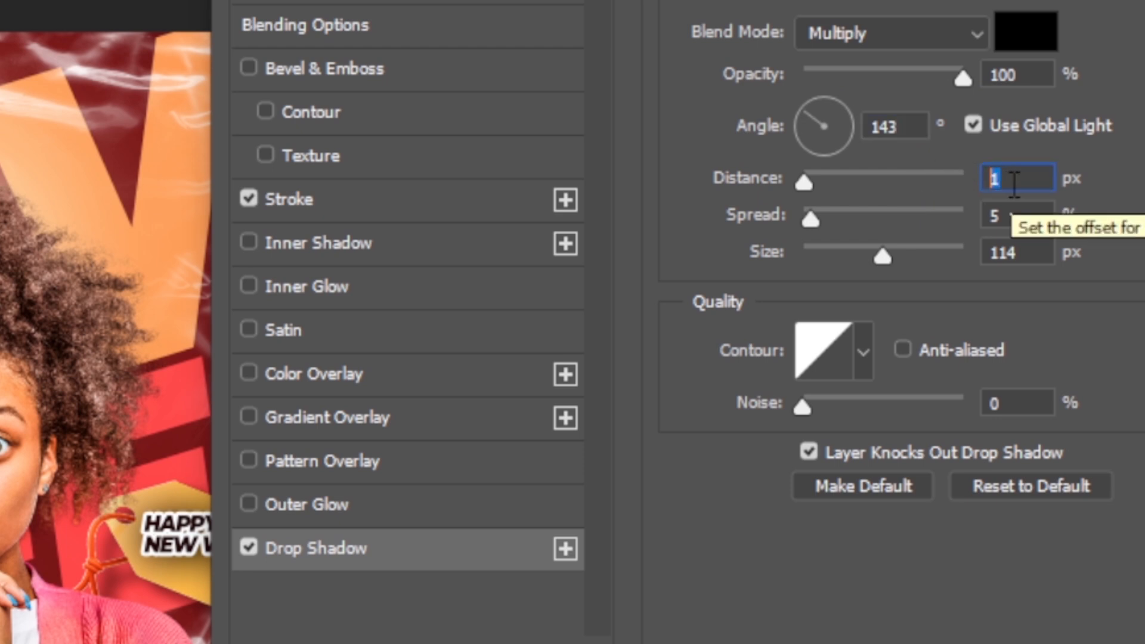
text(14)
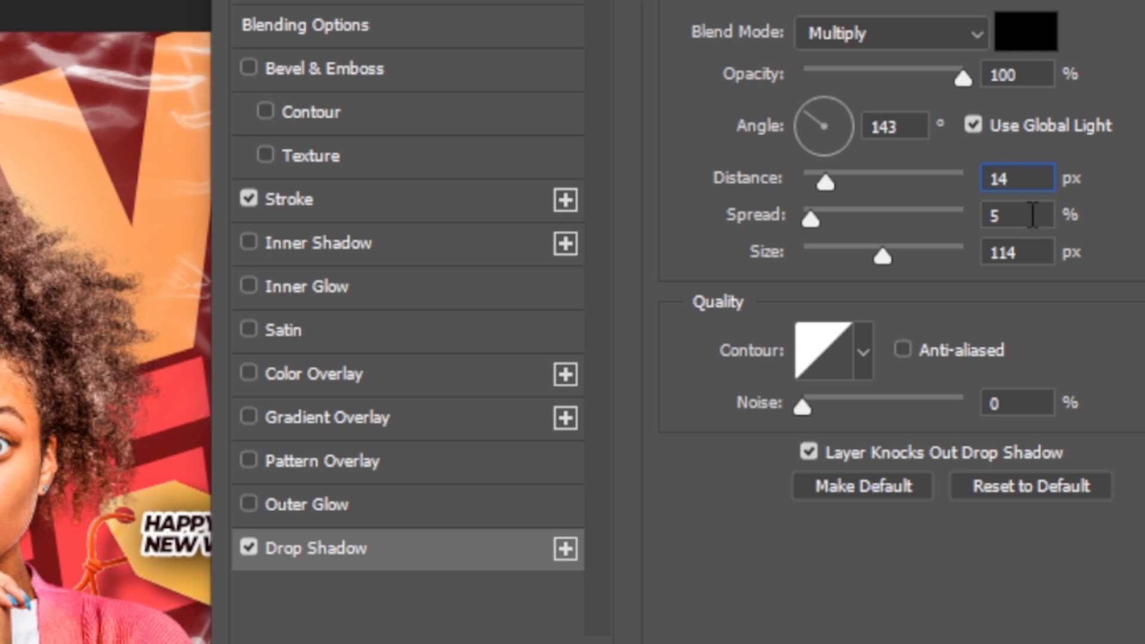
key(Tab)
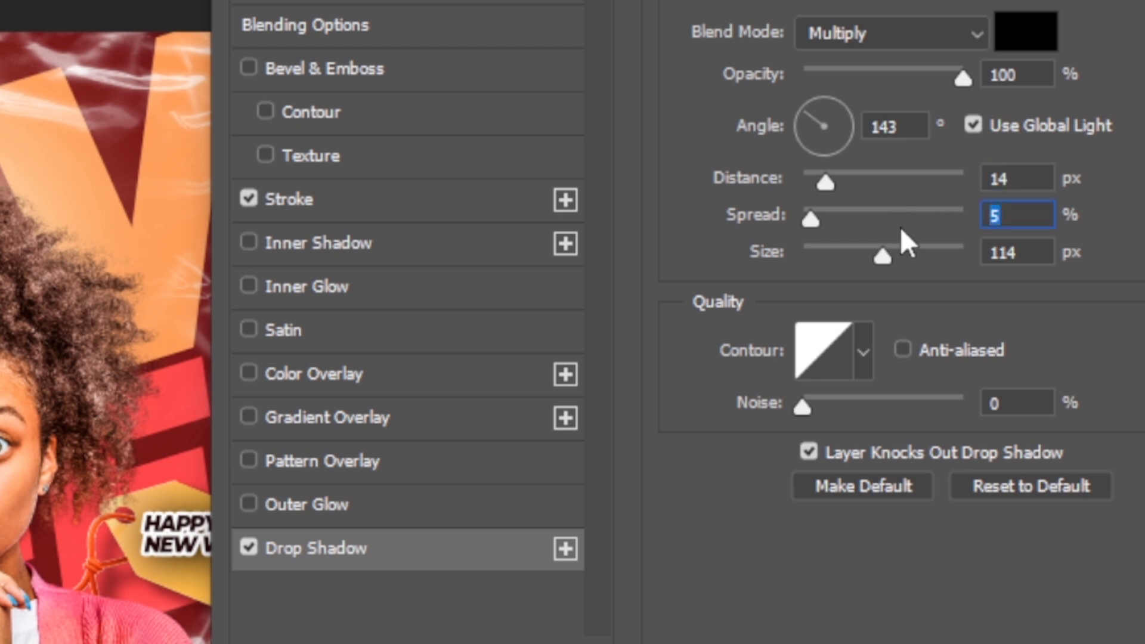
text(43)
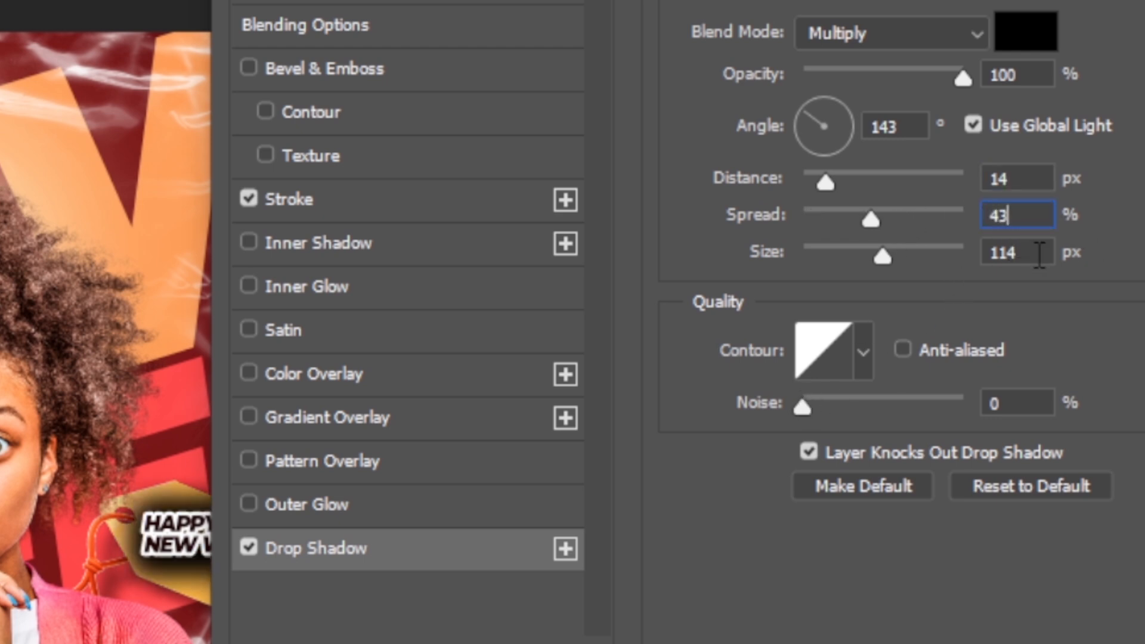
key(Tab)
text(1)
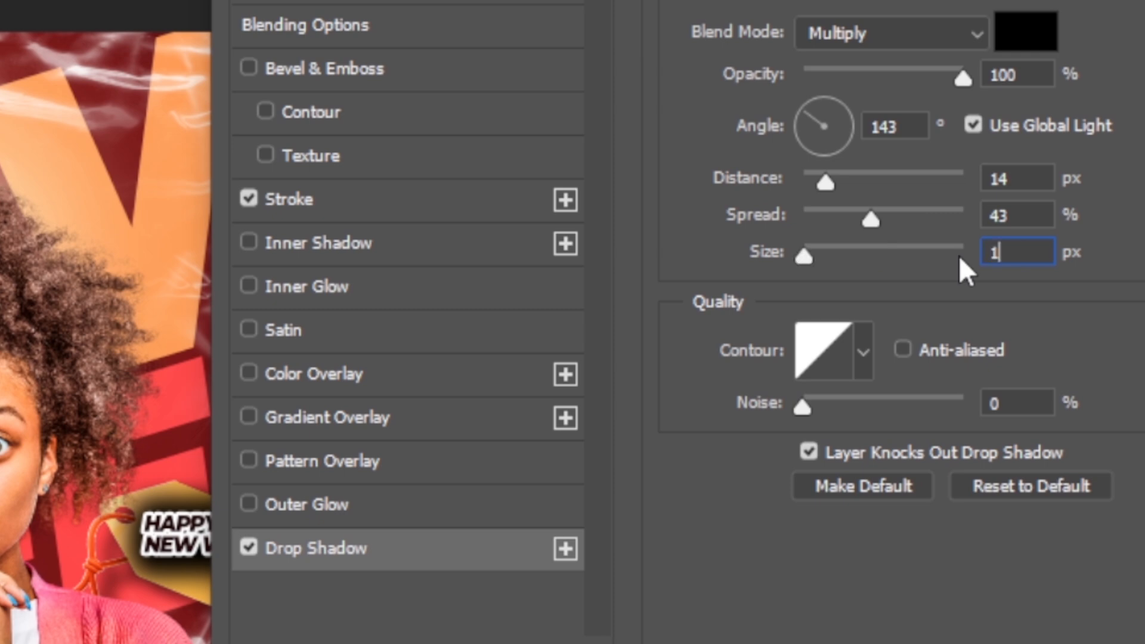
text(3)
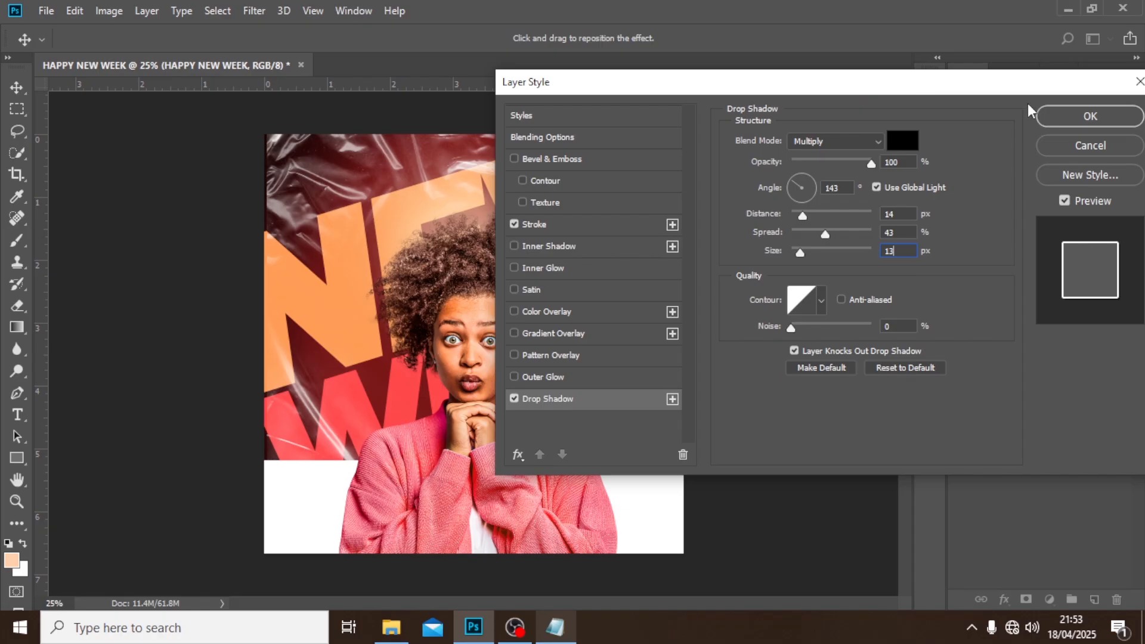
click(1061, 112)
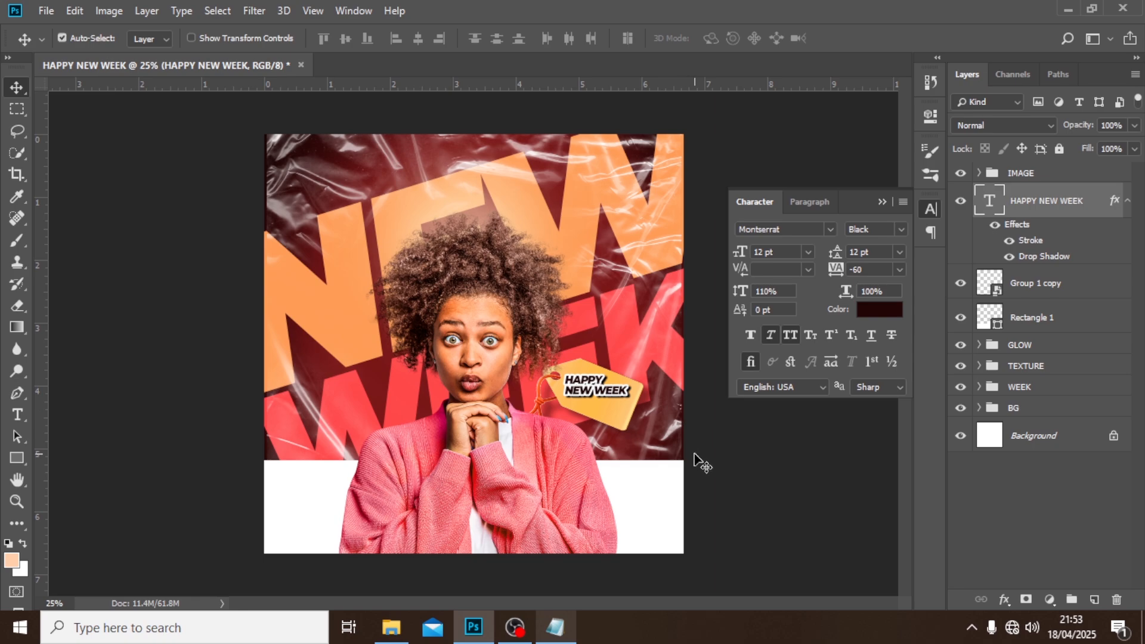
- Center-align the HAPPY NEW WEEK text and rotate it about 24° clockwise so it sits along the yellow tag
click(811, 202)
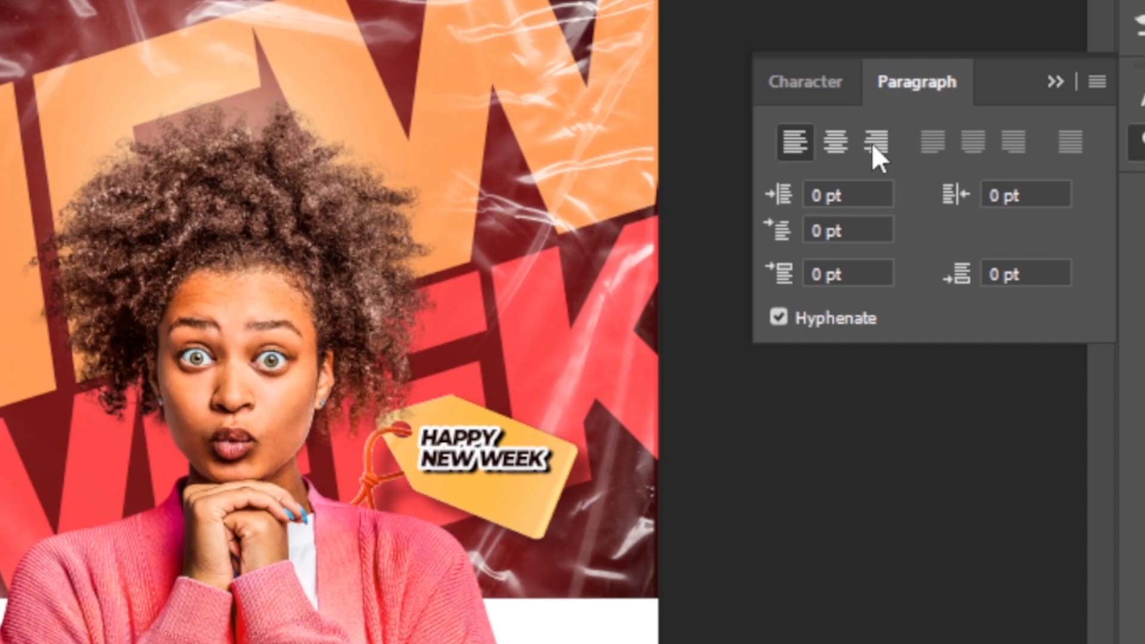
click(836, 145)
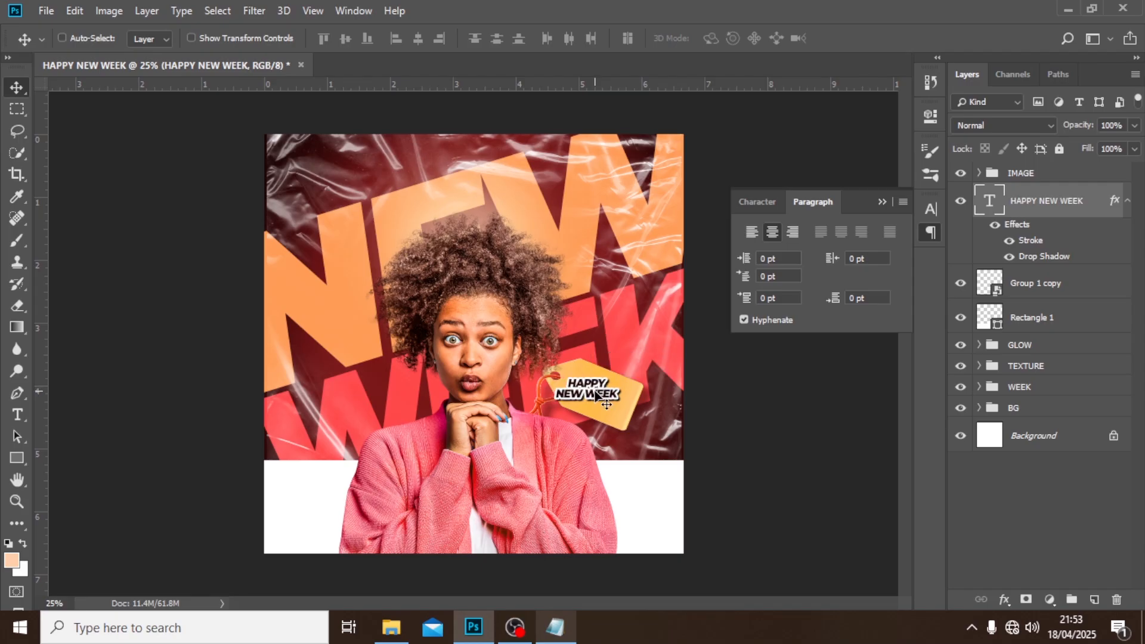
key(ctrl+t)
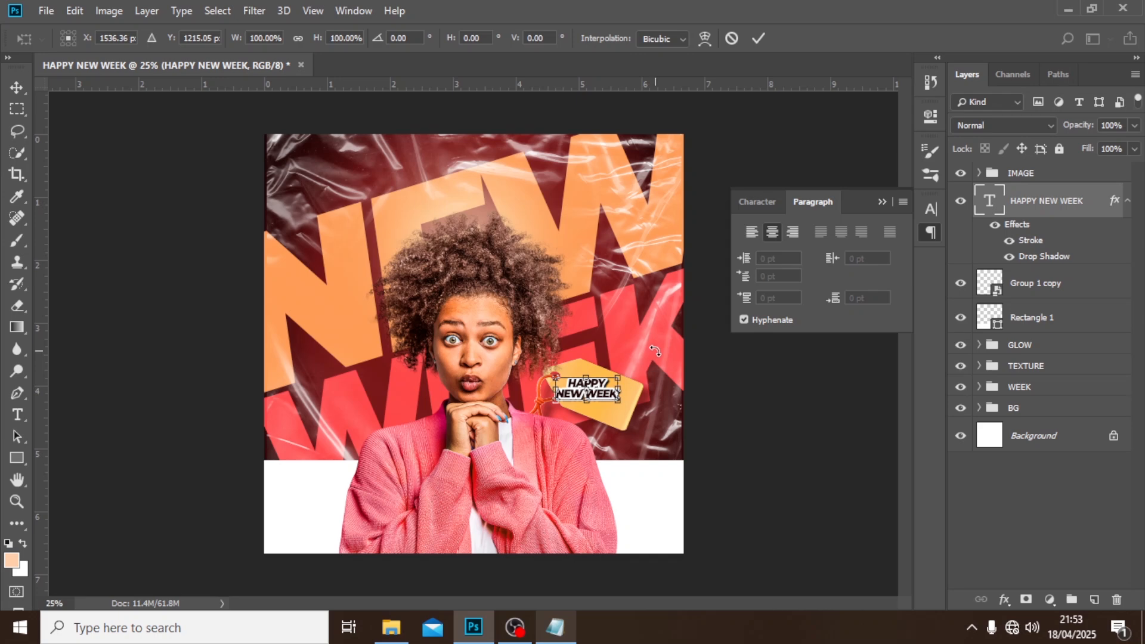
drag(655, 350, 679, 378)
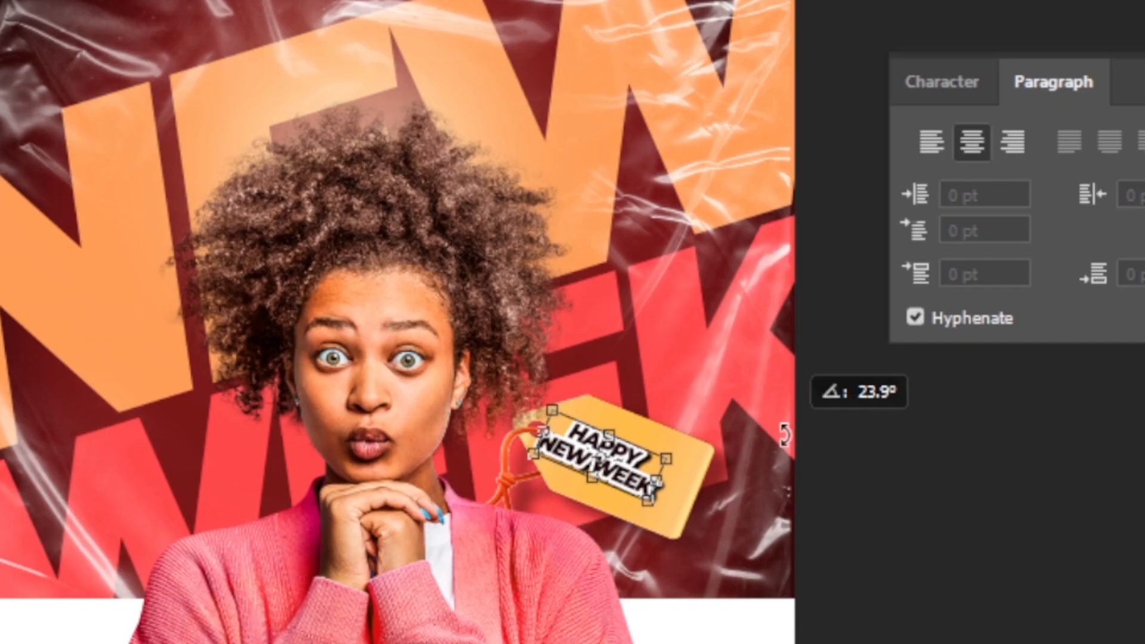
drag(785, 435, 785, 422)
key(Return)
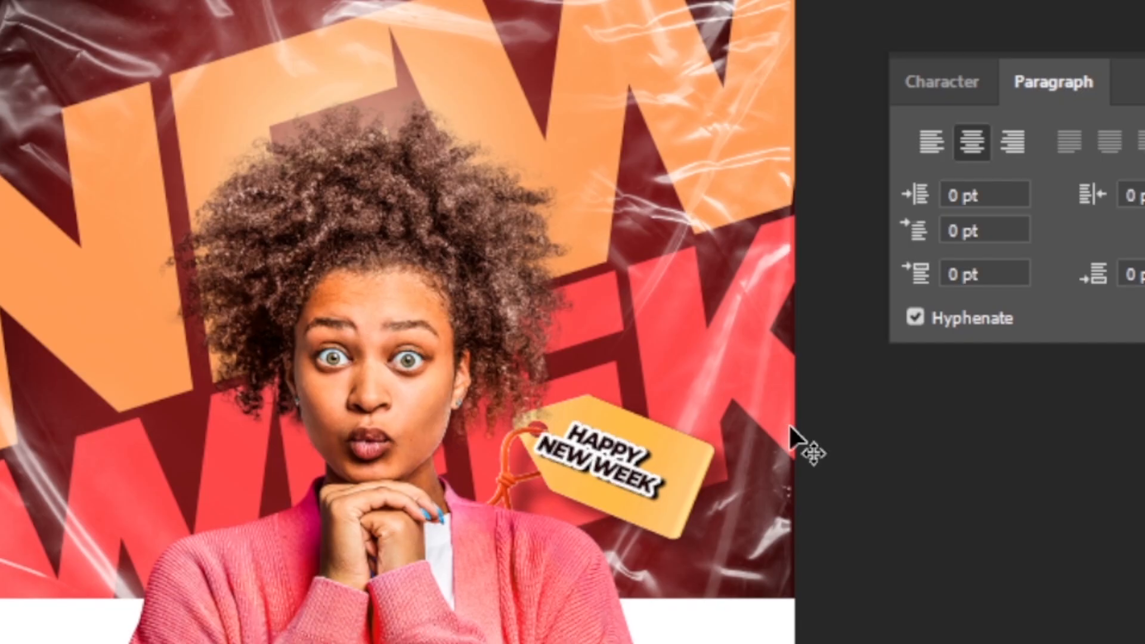
drag(700, 469, 707, 480)
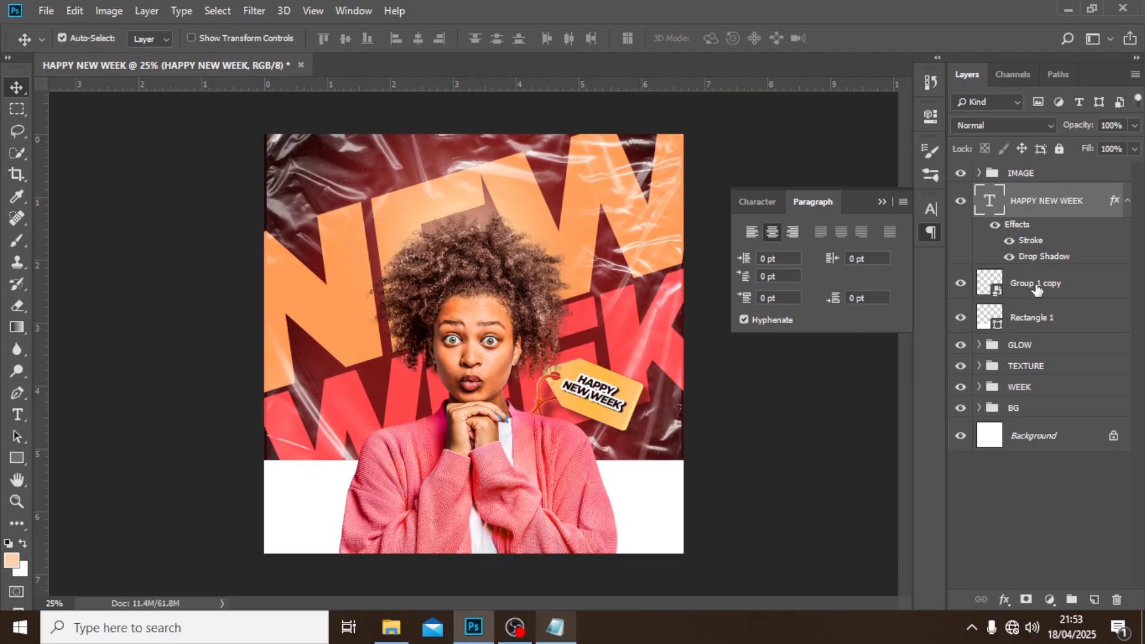
- Group the HAPPY NEW WEEK text with the Group 1 copy tag layer and name the group TAGE
ctrl+click(1035, 288)
key(ctrl+g)
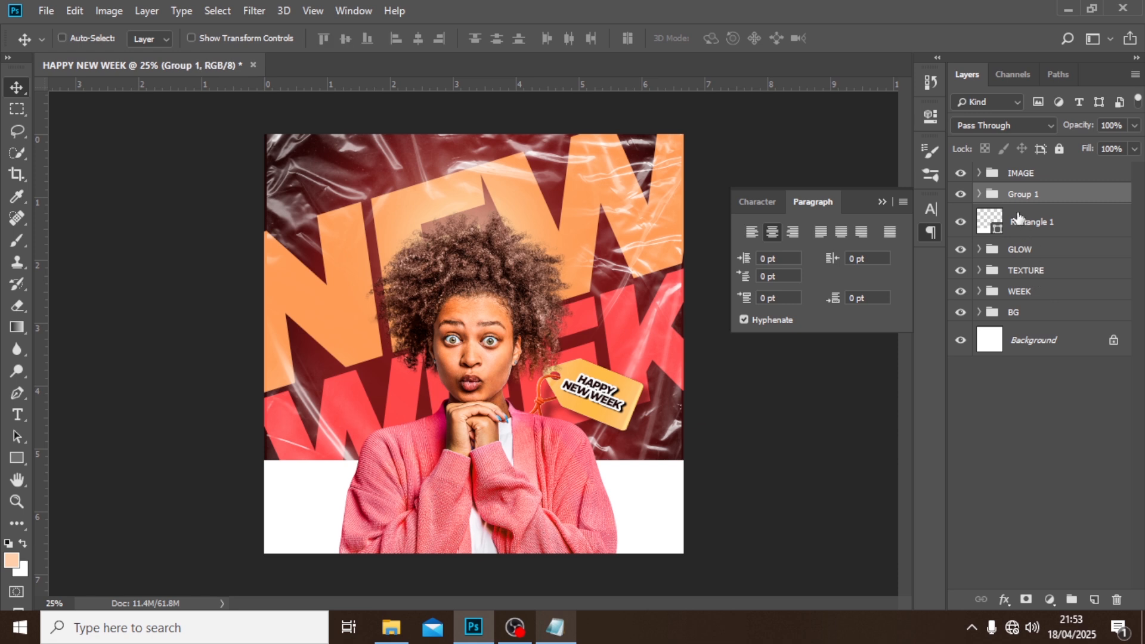
double_click(1020, 195)
text(TAGE)
key(Return)
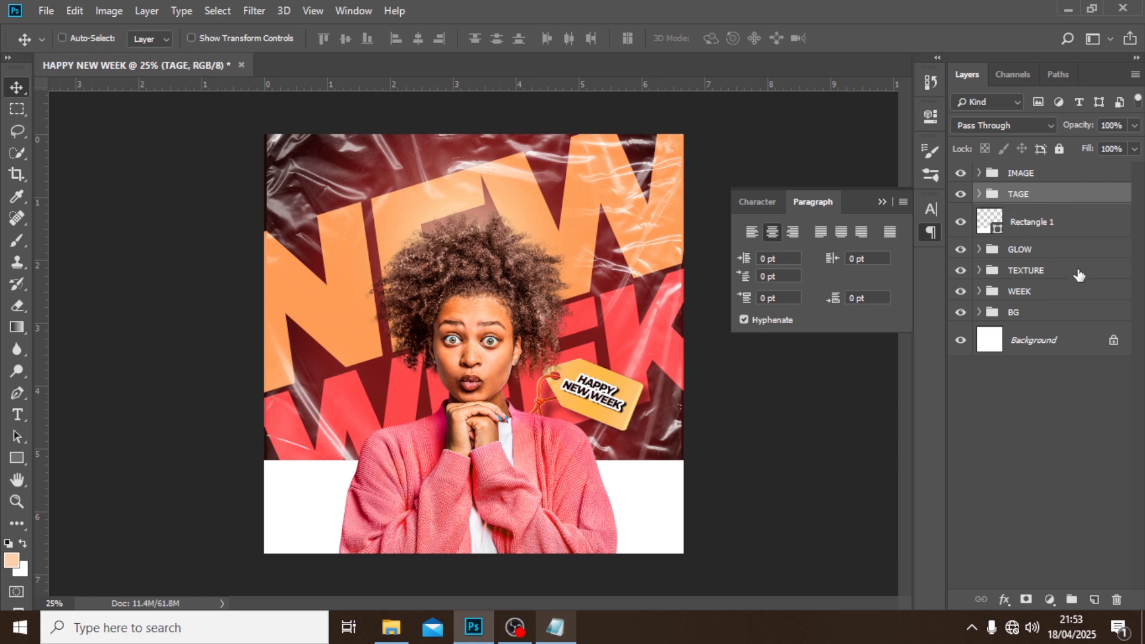
- Duplicate the HAPPY NEW WEEK text layer and move the copy out of the TAGE group, directly above it
click(978, 194)
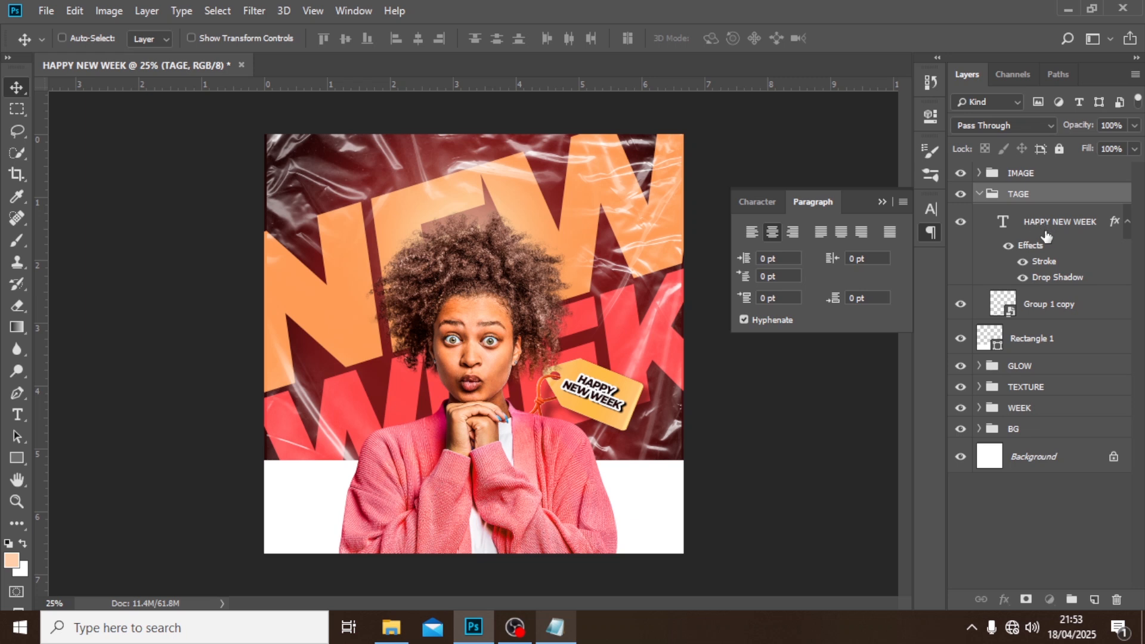
click(1041, 231)
key(ctrl+apostrophe)
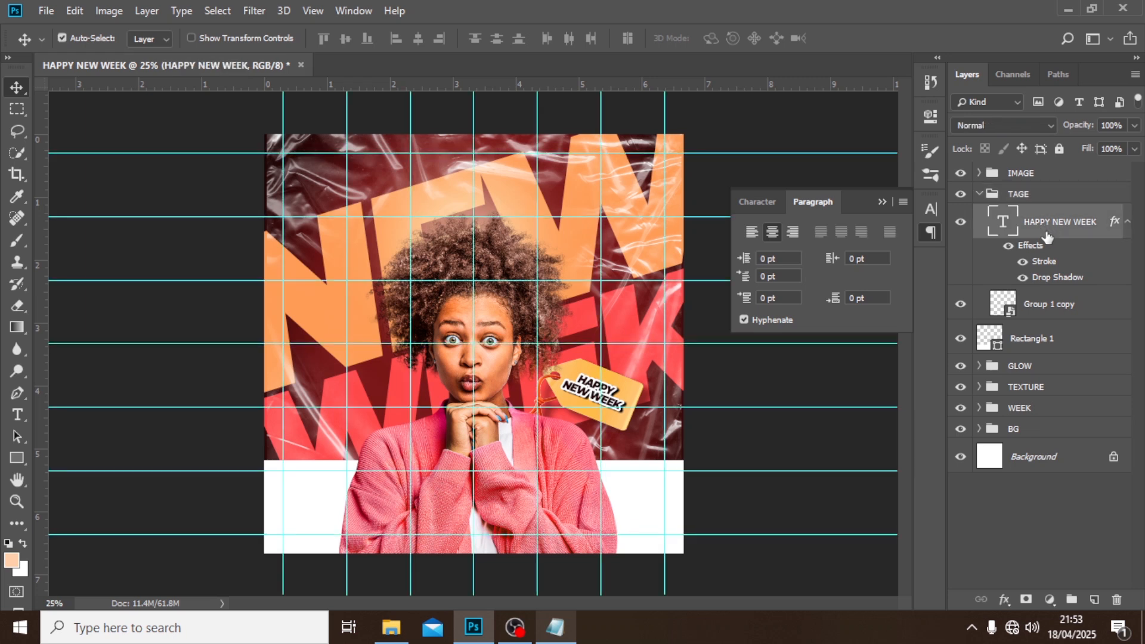
key(ctrl+j)
drag(1046, 237, 1048, 185)
click(979, 277)
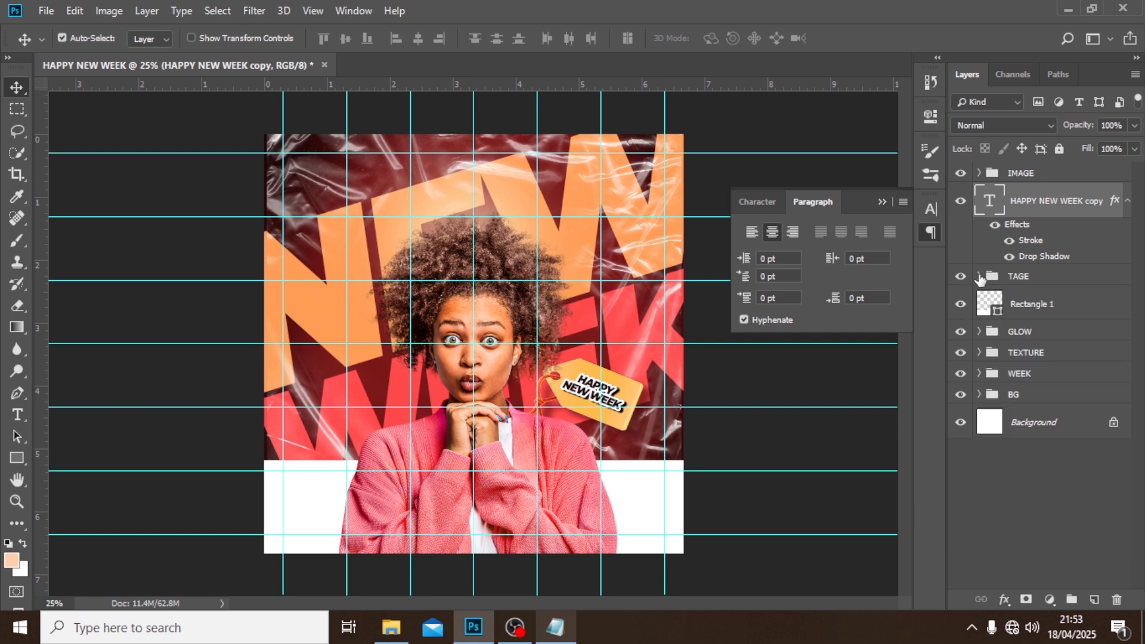
key(ctrl+apostrophe)
click(1127, 202)
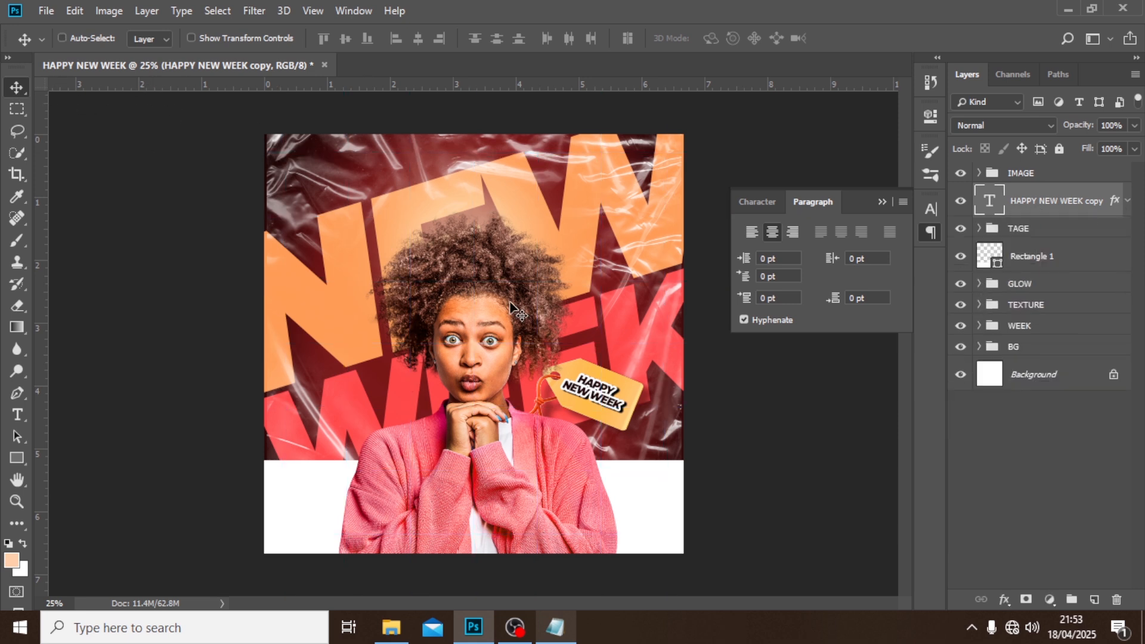
- Move the duplicated text beside the woman's face, opposite the tag, and rotate it to slant upward to the right
drag(623, 382, 537, 280)
key(ctrl+t)
key(Return)
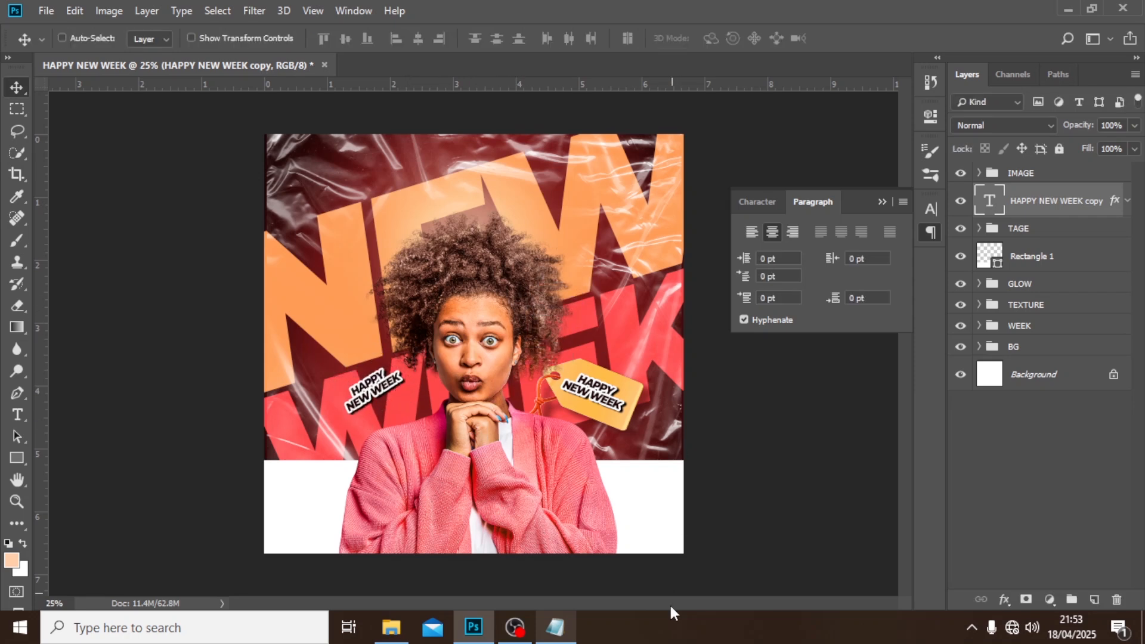
- Copy the PLEASE BRING WORK wording from the open text file and replace the duplicated layer's text with it
click(553, 629)
drag(581, 341, 501, 327)
click(760, 7)
double_click(990, 203)
key(ctrl+v)
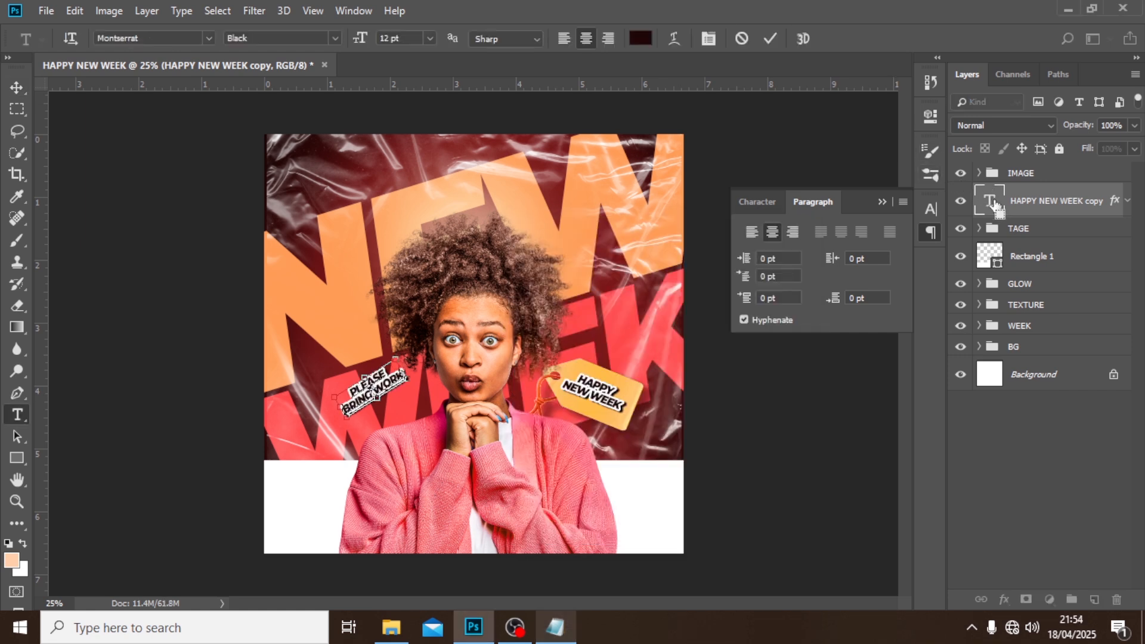
key(ctrl+Return)
key(v)
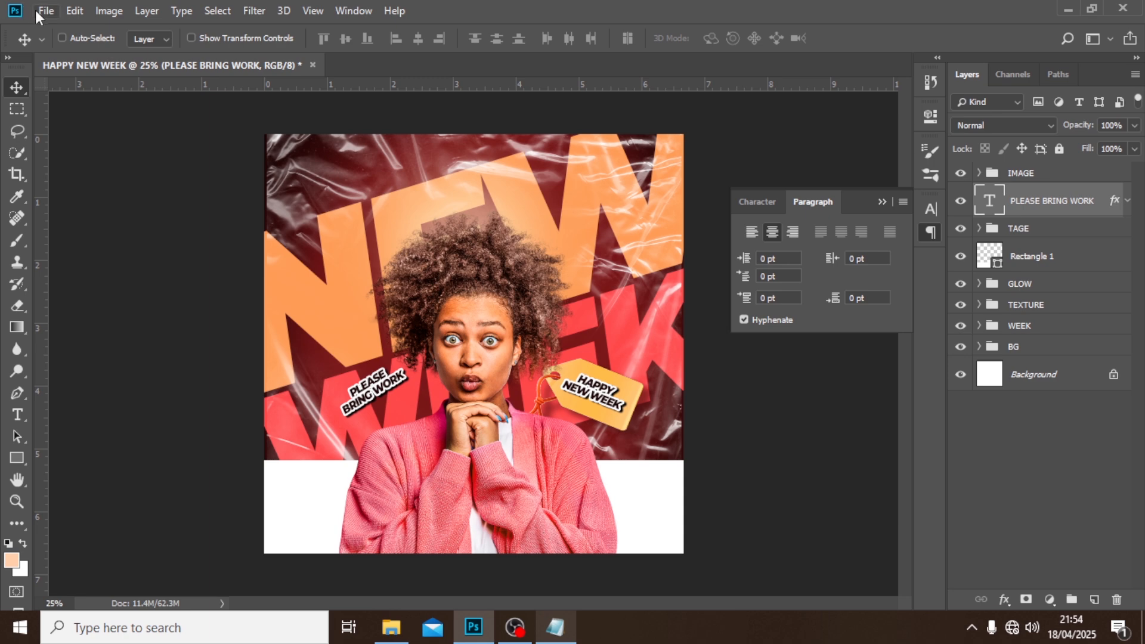
- Place the embedded file 2793636 copy and position its white ring around the PLEASE BRING WORK text
click(40, 10)
click(128, 311)
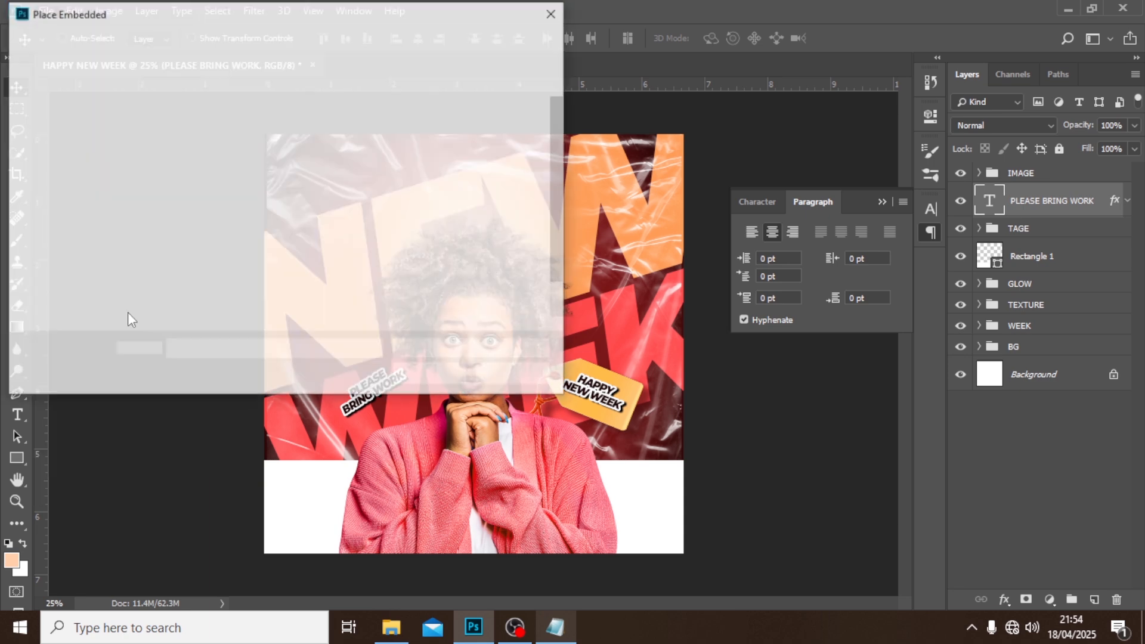
scroll(269, 307, down, 1)
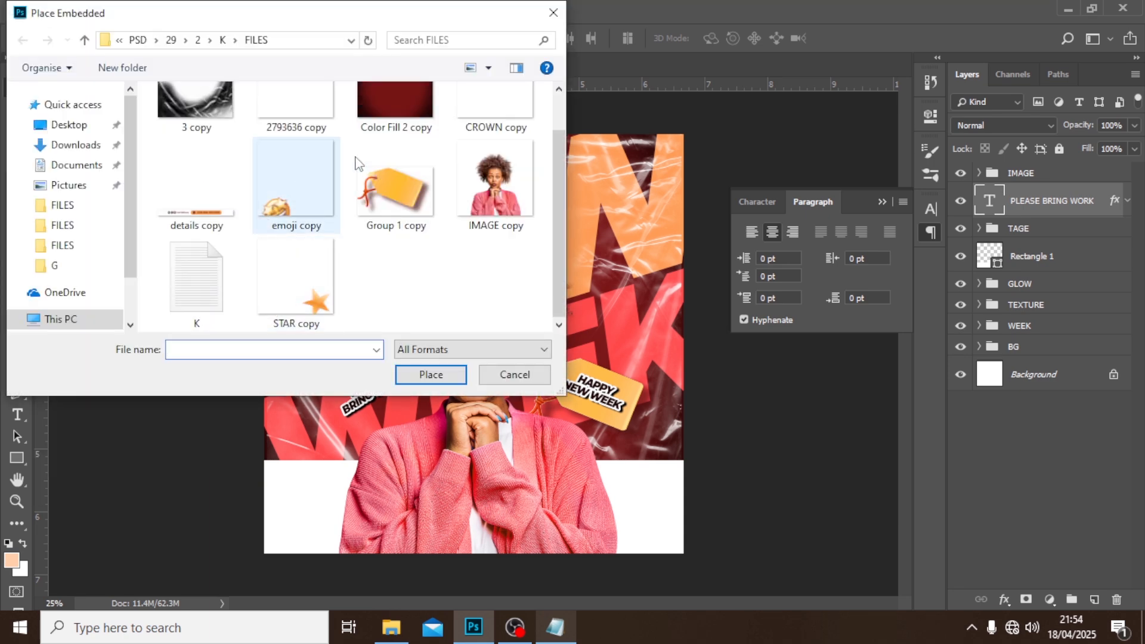
scroll(356, 162, up, 1)
click(301, 146)
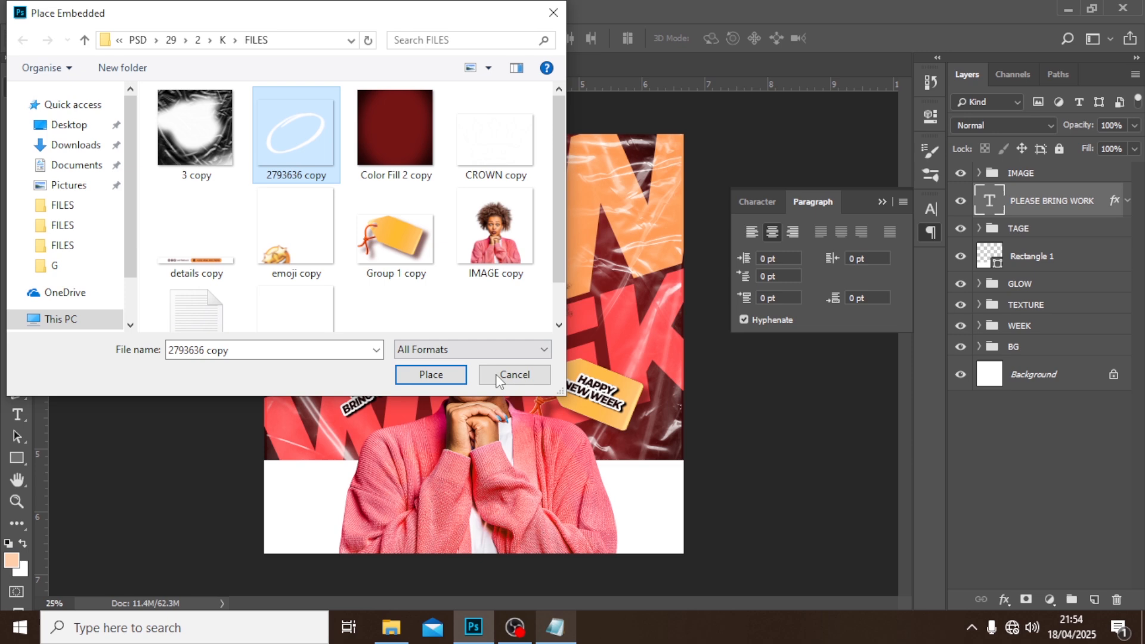
click(431, 374)
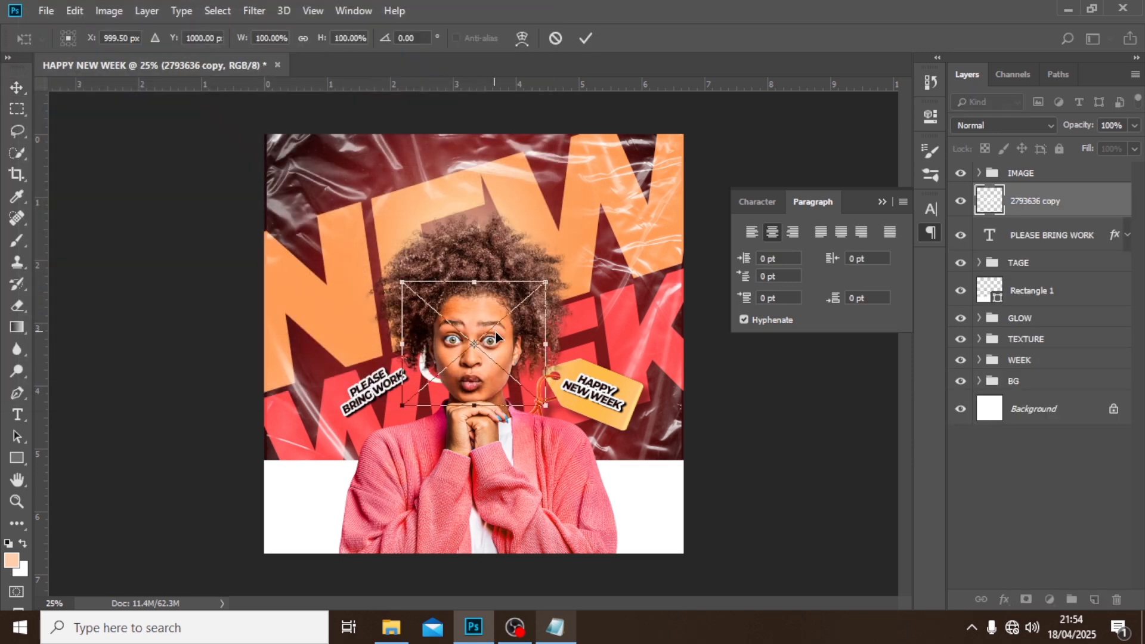
key(Return)
drag(496, 338, 401, 392)
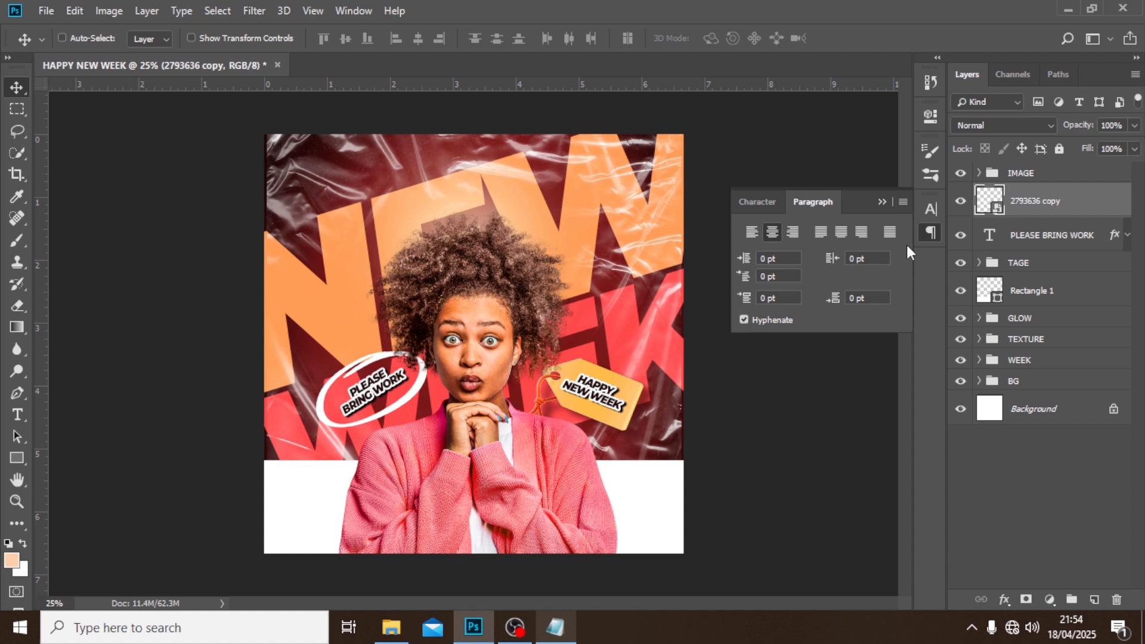
- Move the ring and PLEASE BRING WORK layers above the IMAGE group and group them as PLEASE WORK
shift+click(1029, 236)
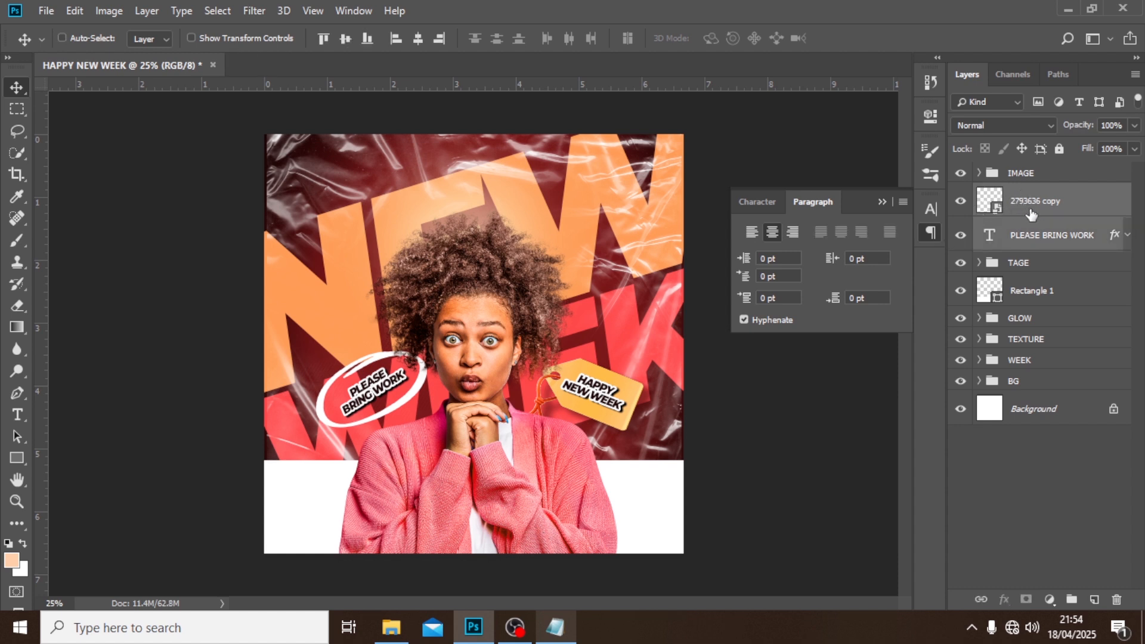
drag(1032, 206, 1027, 169)
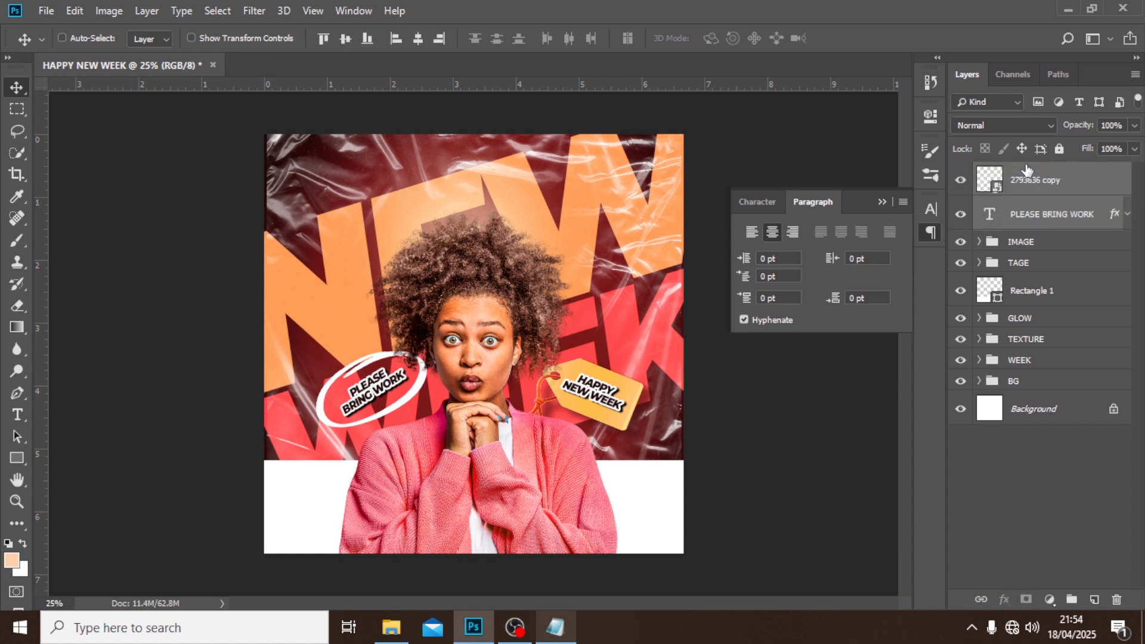
key(ctrl+g)
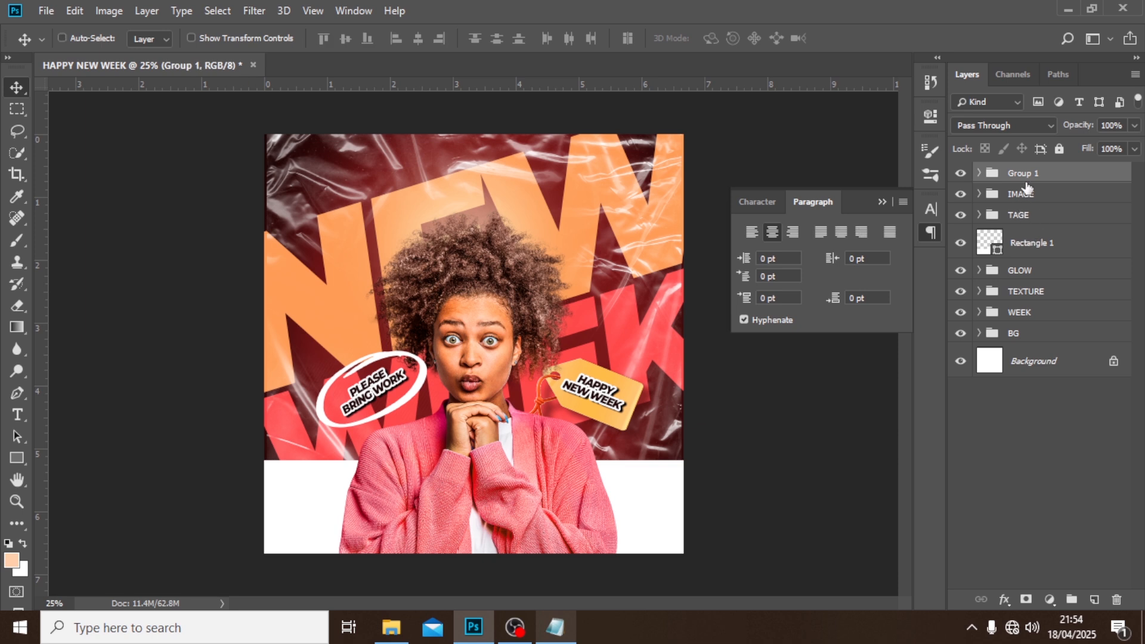
double_click(1022, 172)
text(PLEASE WORK)
key(Return)
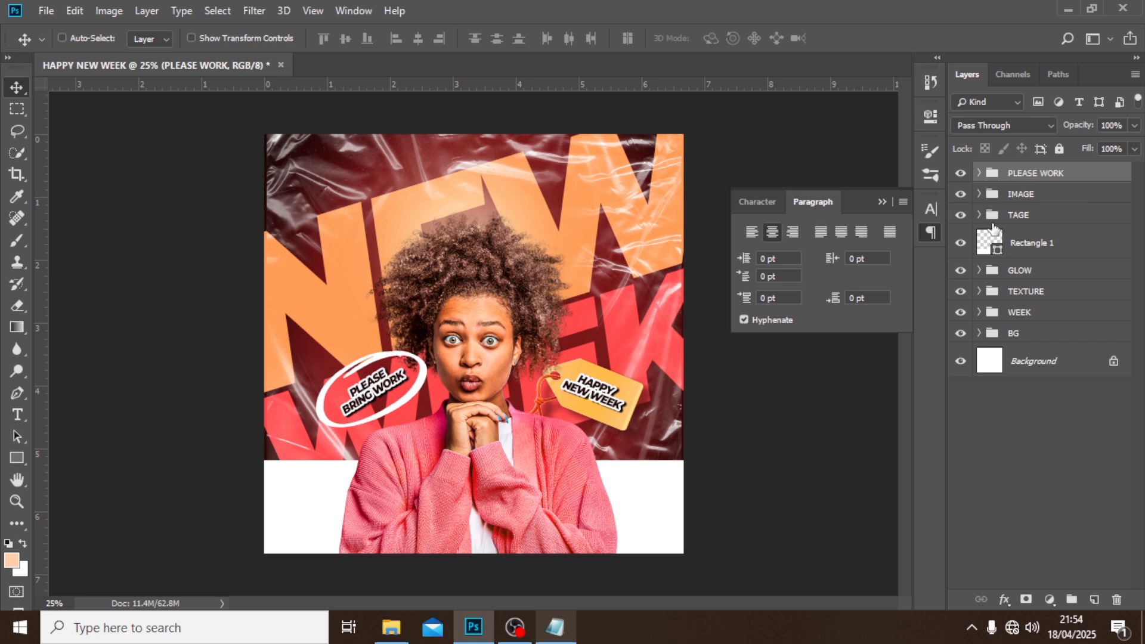
- Place the embedded file emoji copy and move its layer below the IMAGE group so the emoji sits behind the woman
click(47, 11)
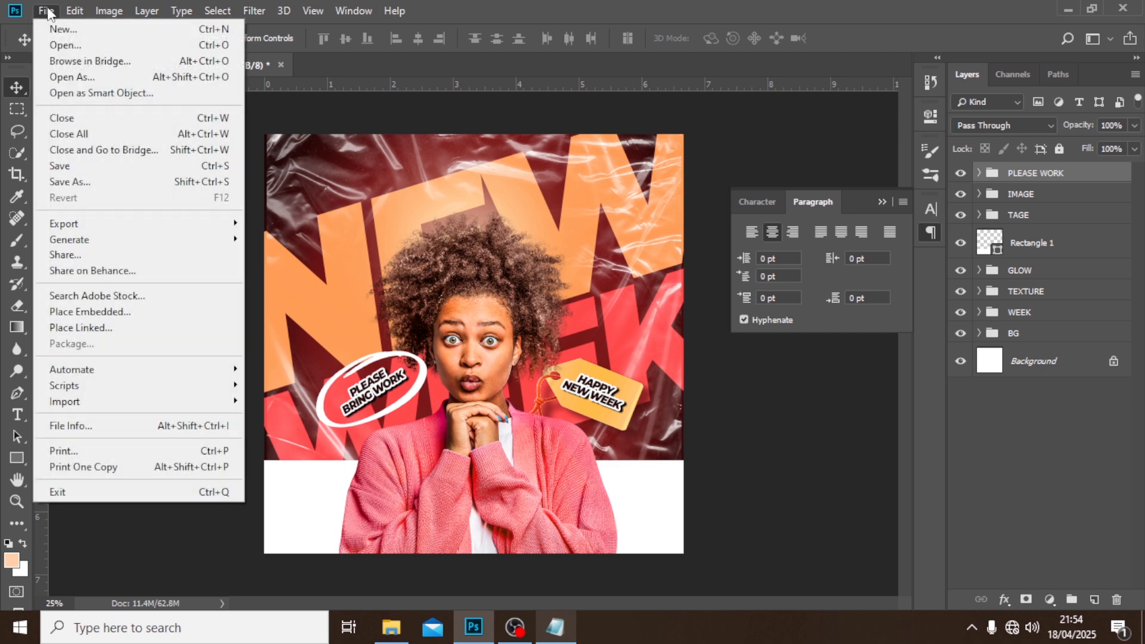
click(96, 313)
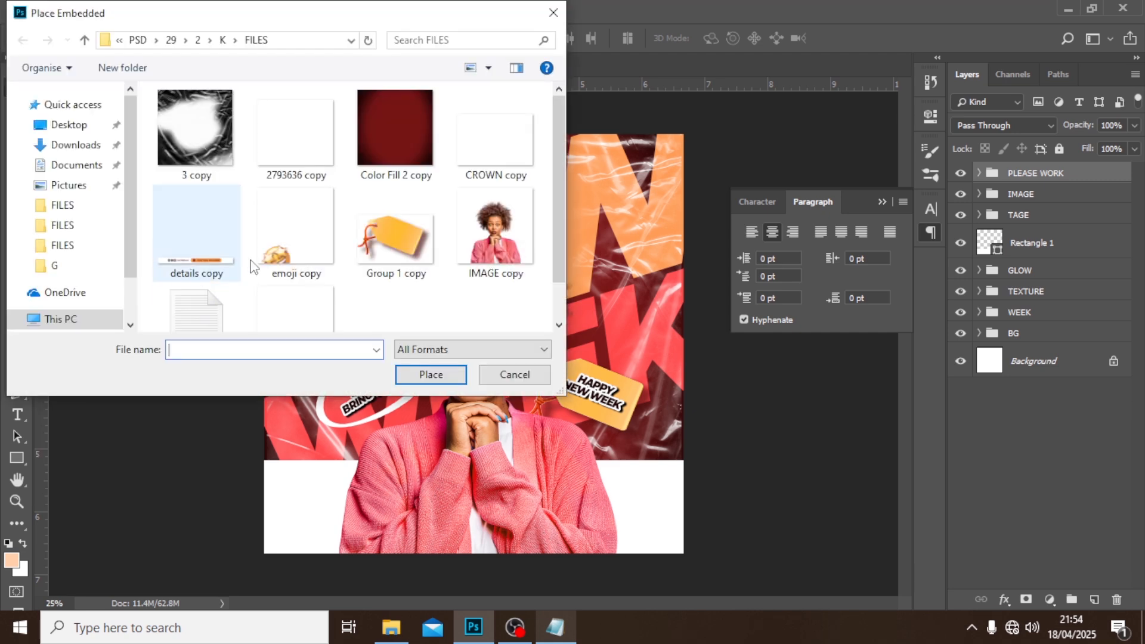
scroll(280, 292, down, 1)
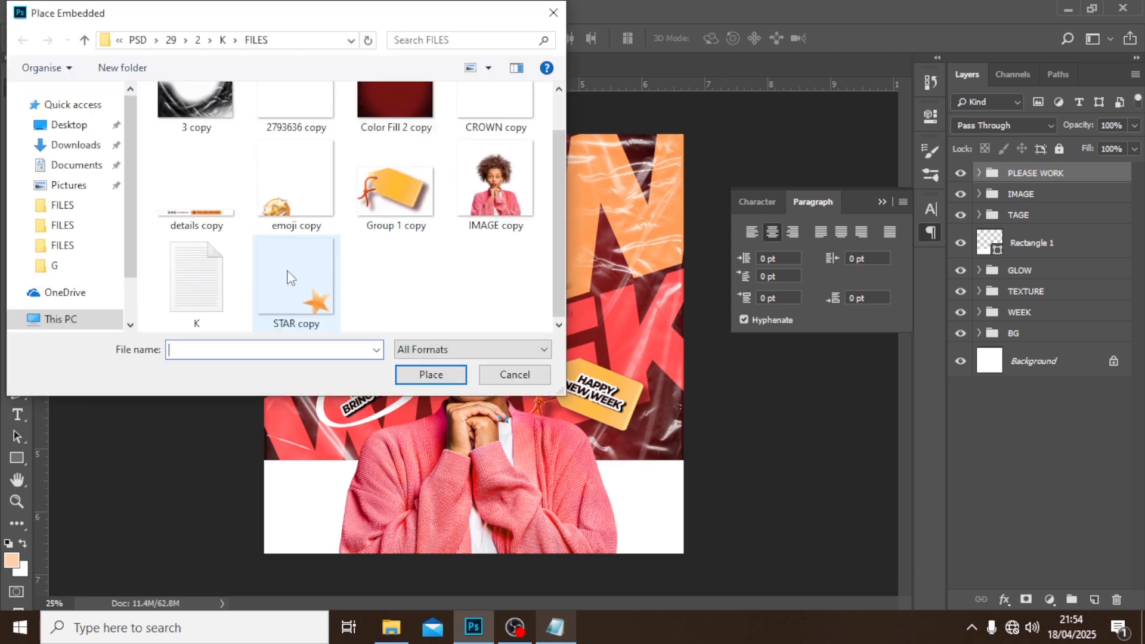
scroll(286, 269, up, 1)
click(271, 254)
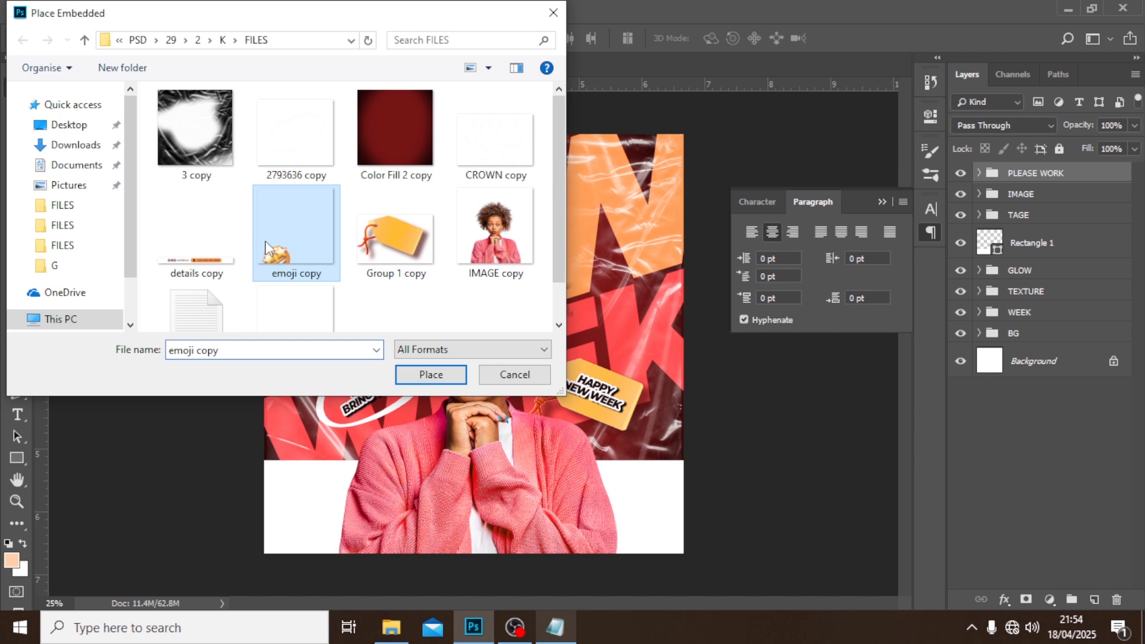
click(408, 376)
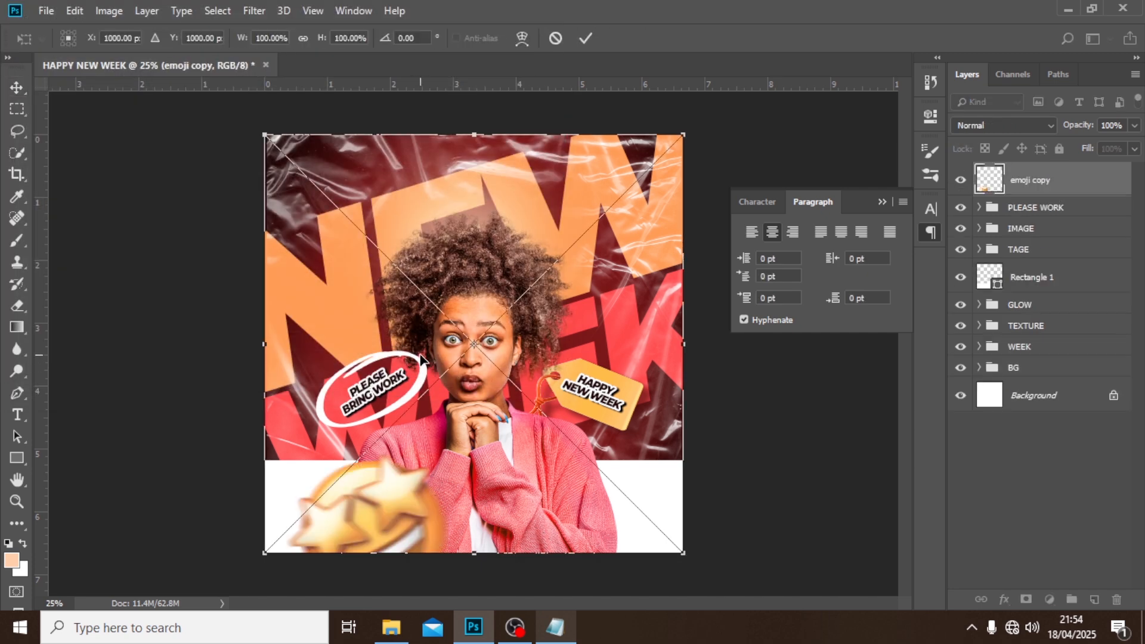
key(Return)
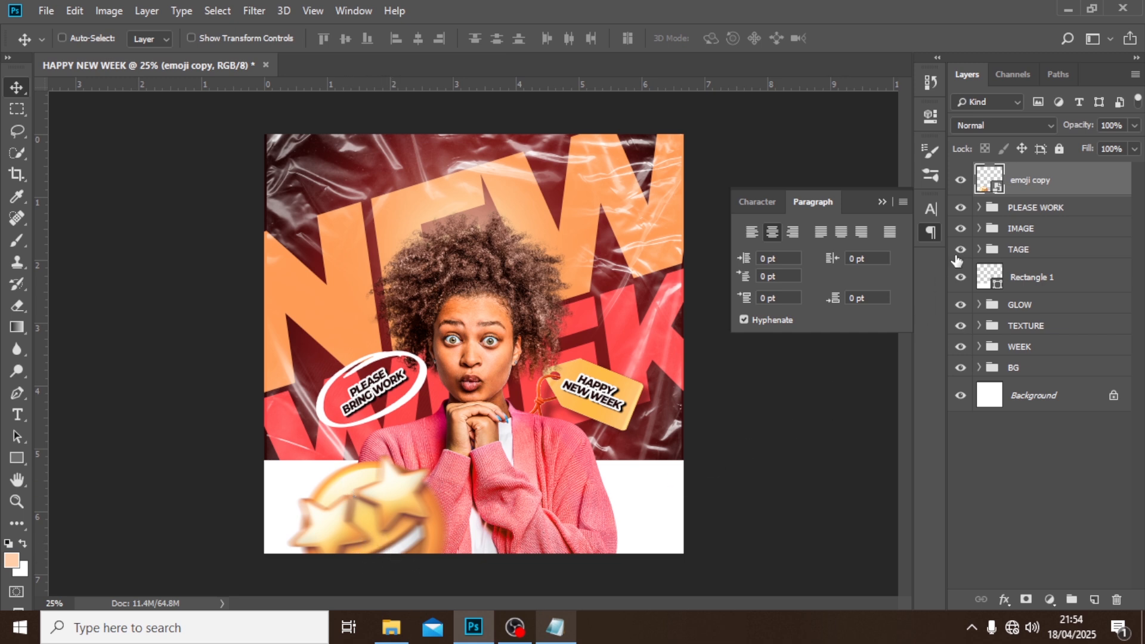
drag(1017, 190, 1018, 241)
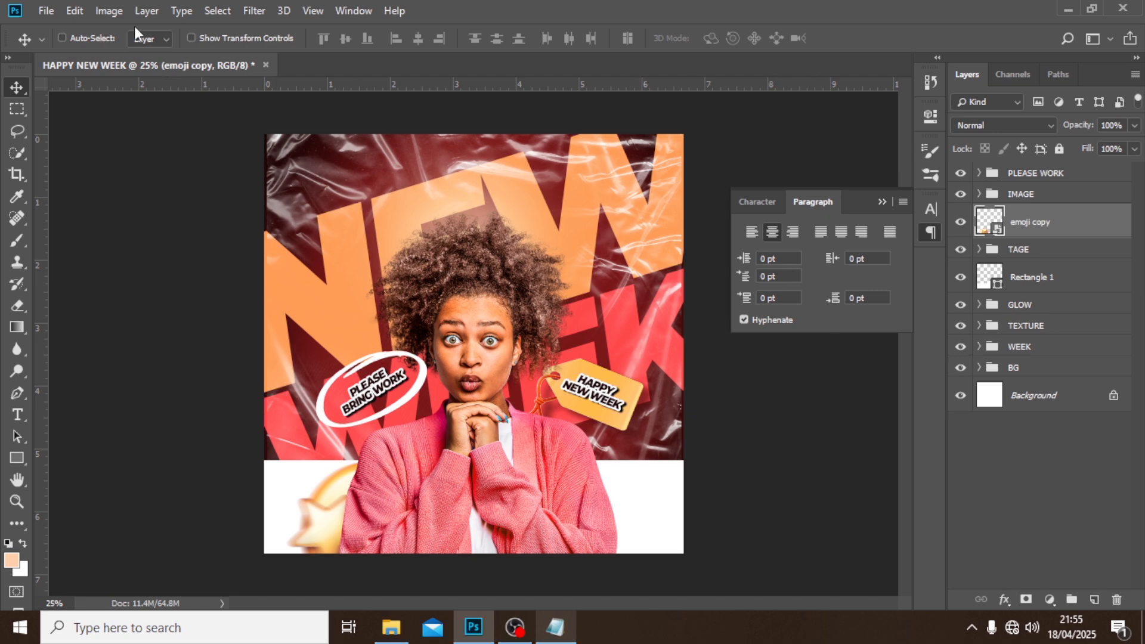
- Place the embedded file STAR copy and move its layer above the PLEASE WORK group
click(46, 10)
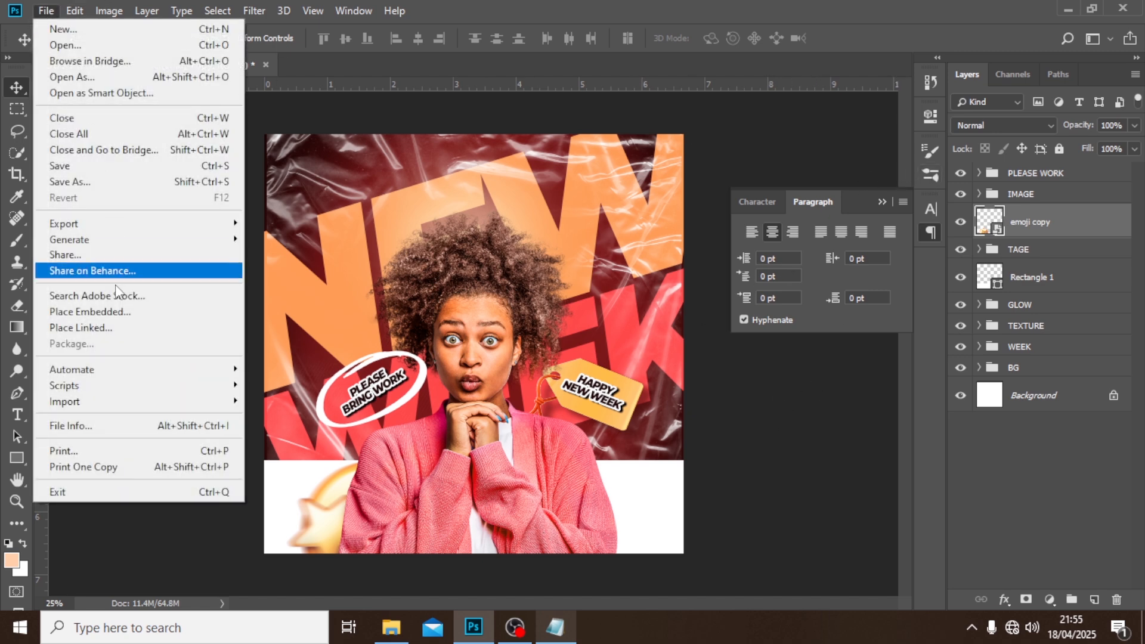
click(115, 310)
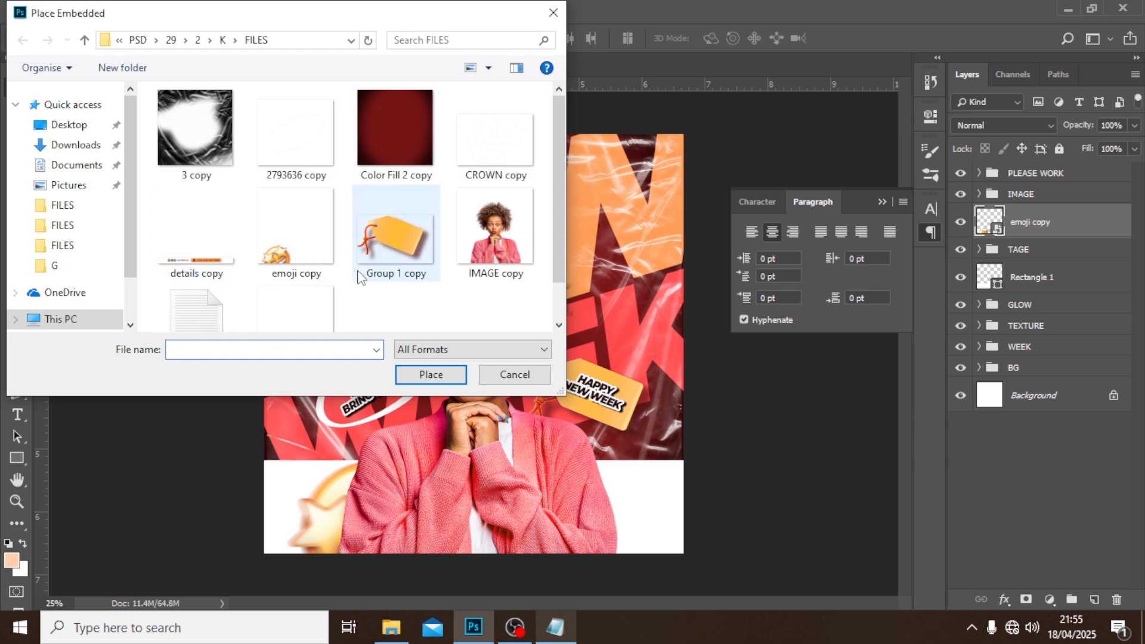
scroll(394, 238, down, 1)
click(296, 280)
click(417, 375)
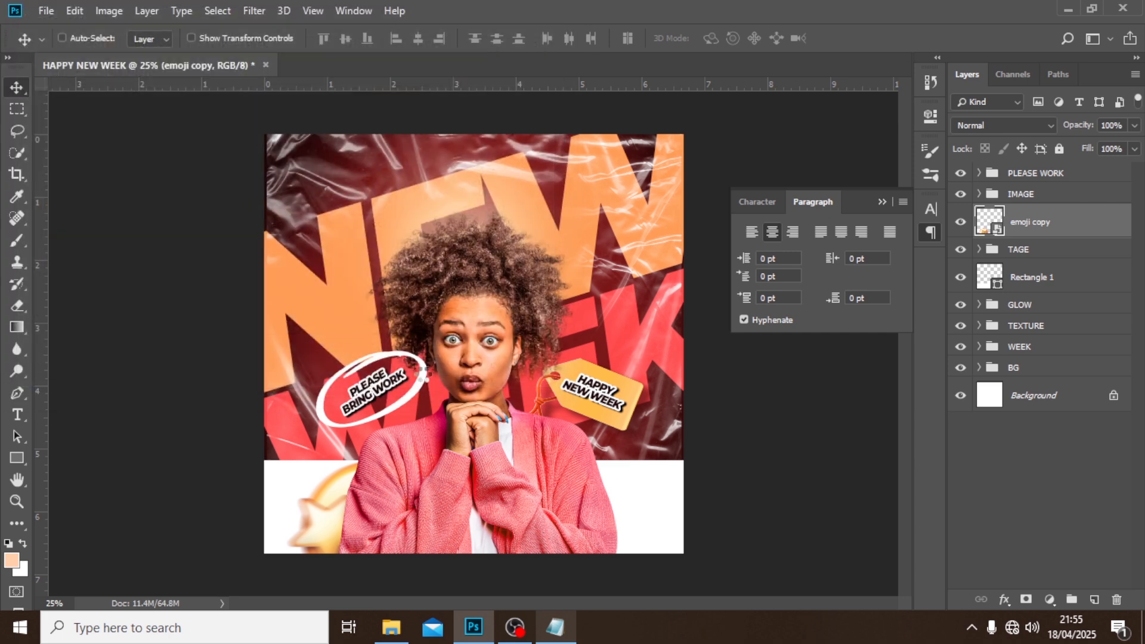
key(Return)
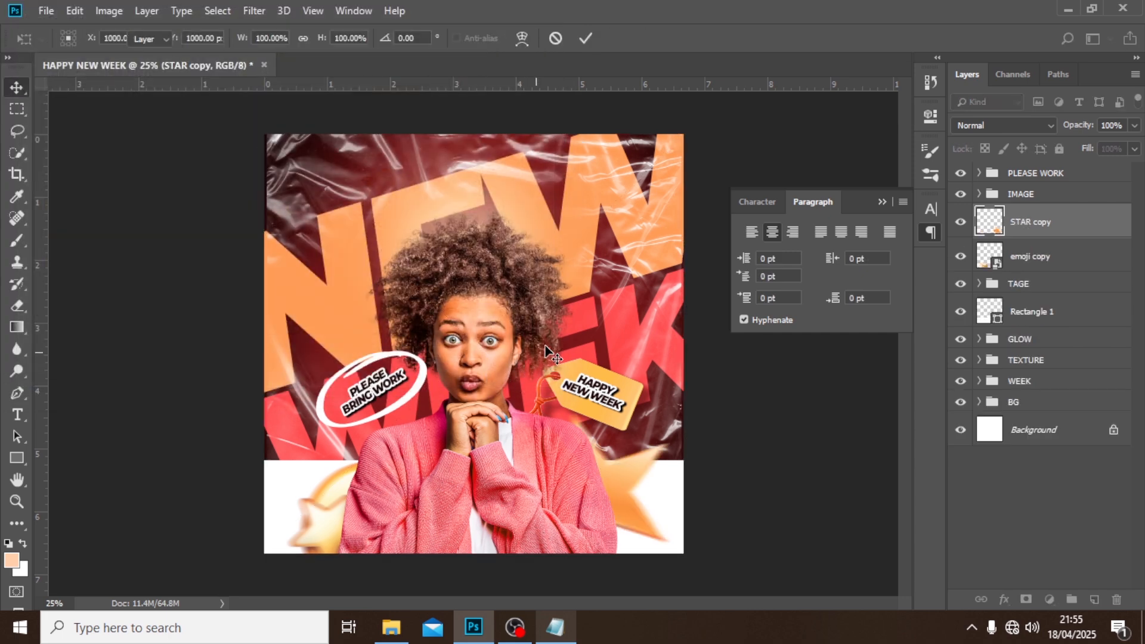
drag(1036, 221, 1032, 172)
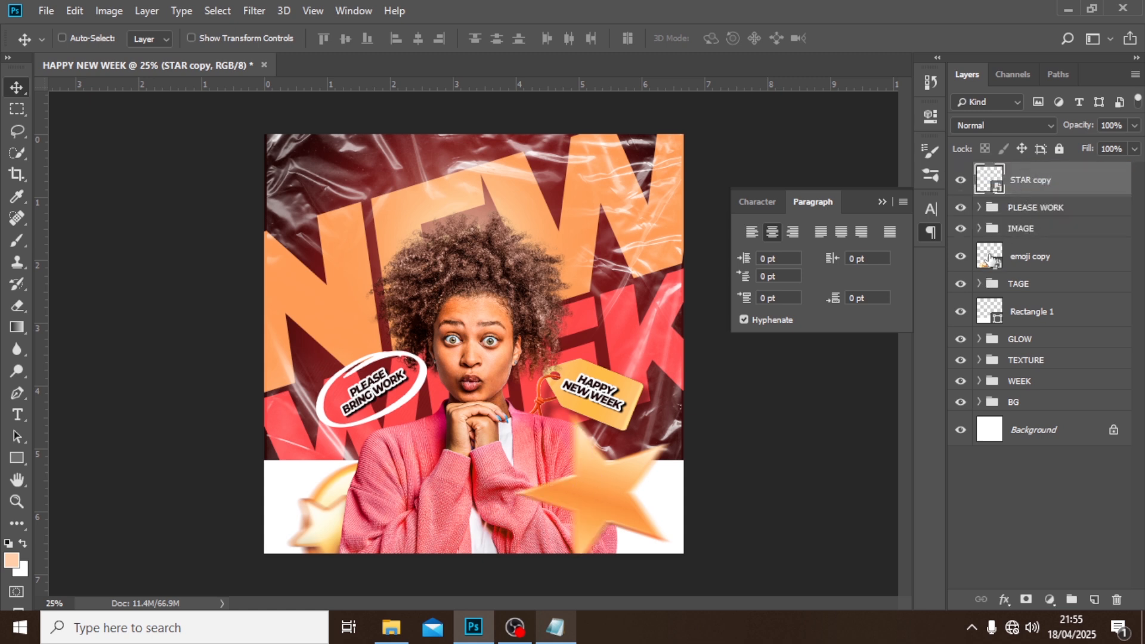
- Put the emoji copy layer in its own group named EMOJI and collapse the group
click(1019, 262)
key(ctrl+g)
double_click(1021, 249)
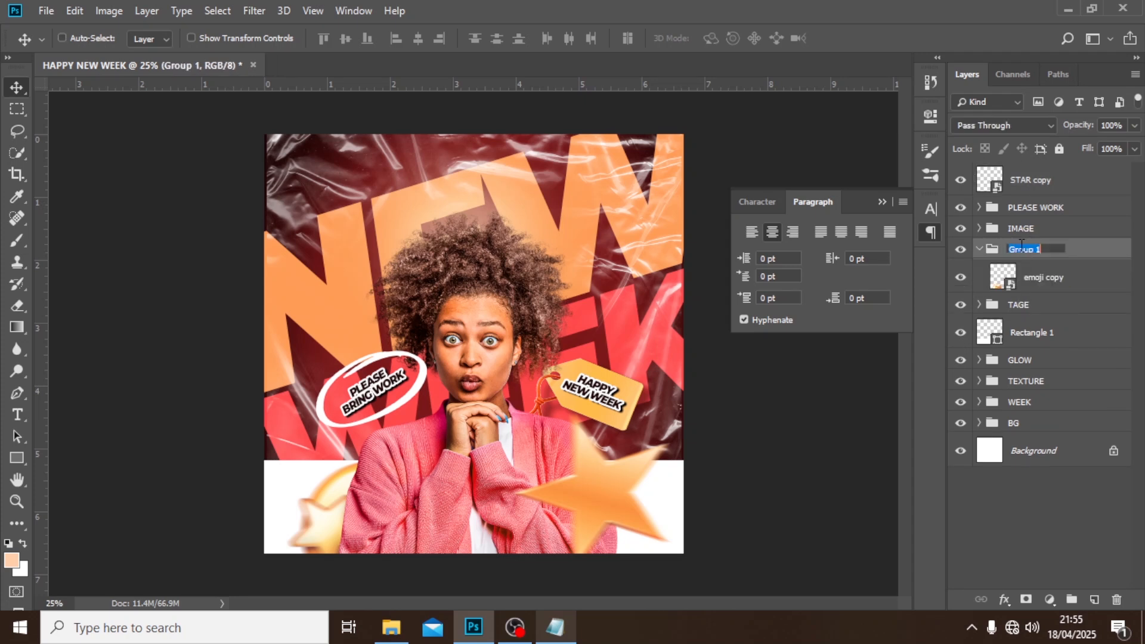
text(EMOJI)
key(Return)
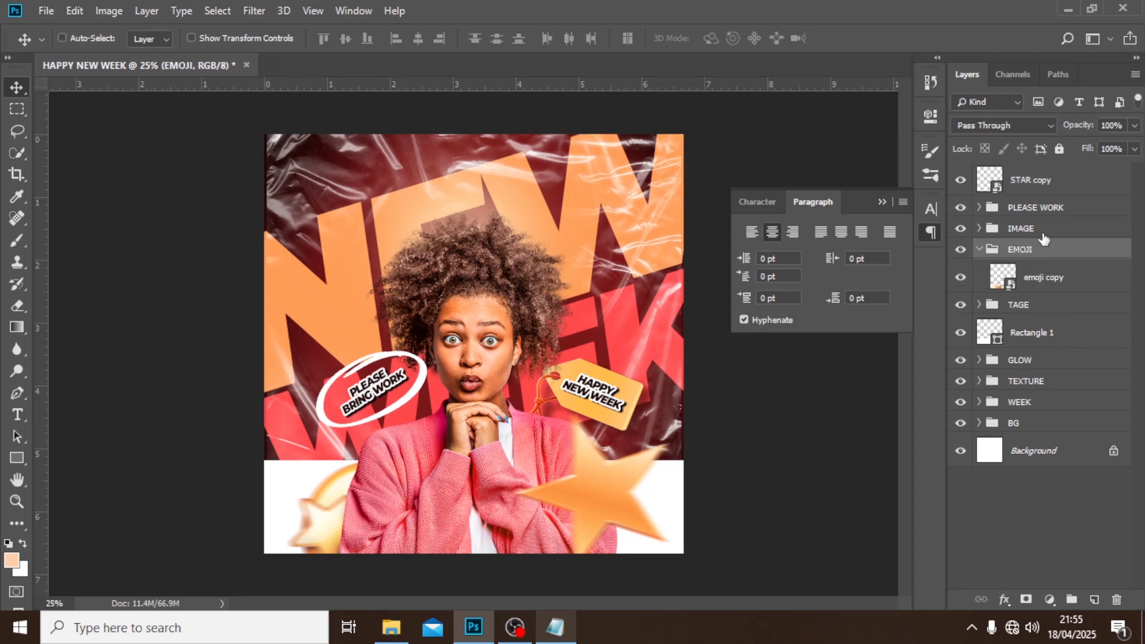
click(980, 249)
- Put the STAR copy layer in its own group named STAR and collapse the group
click(1017, 186)
key(ctrl+g)
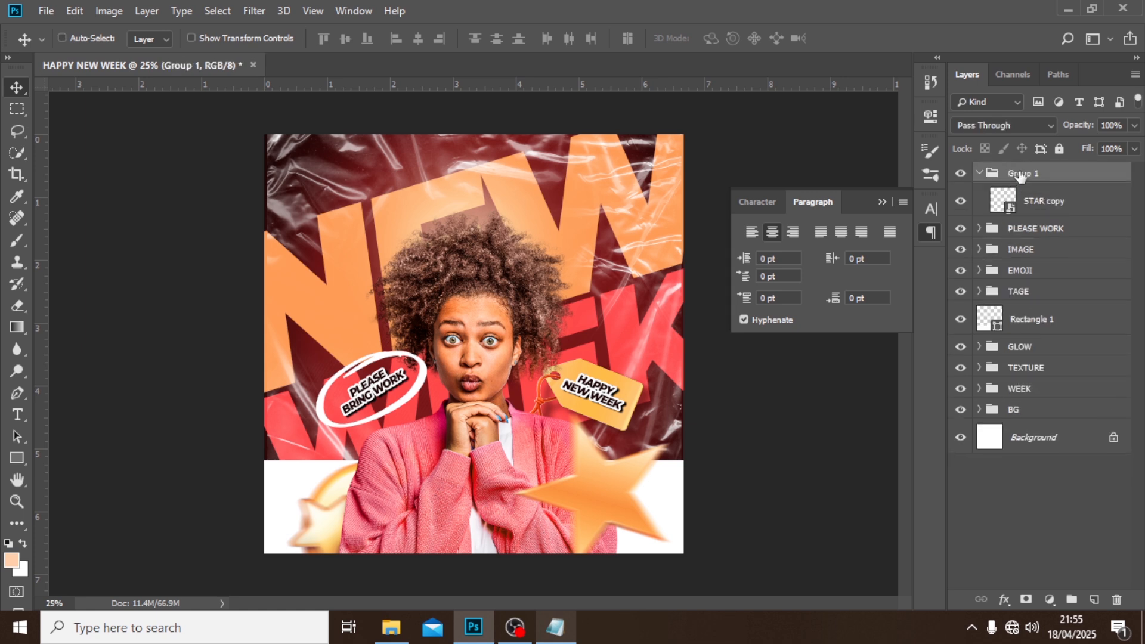
double_click(1020, 173)
text(STAR)
key(Return)
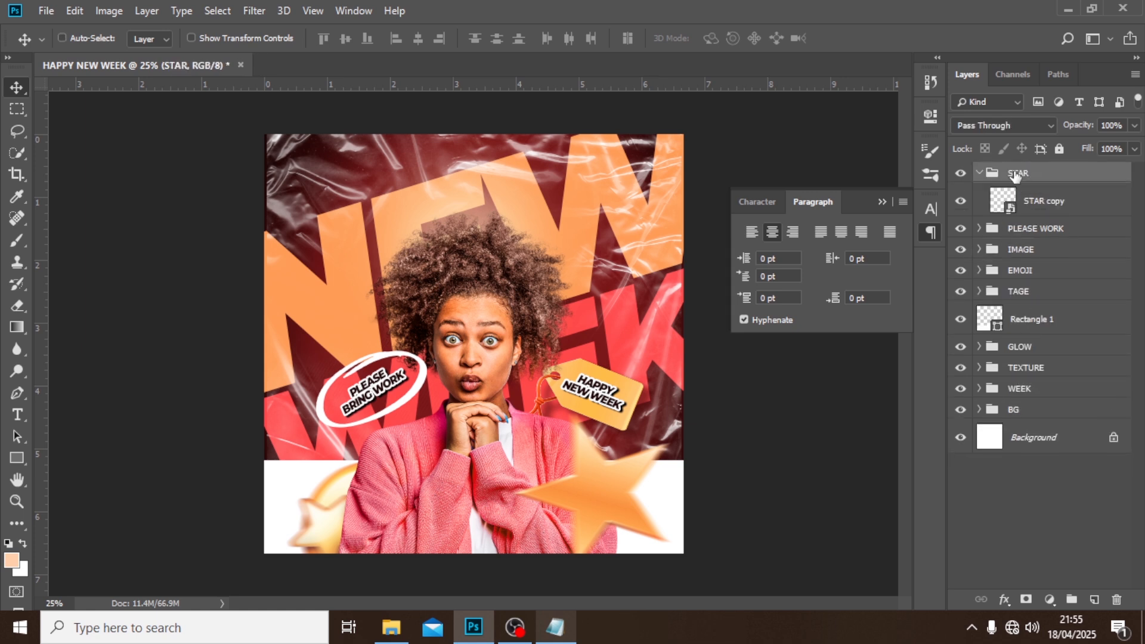
click(979, 173)
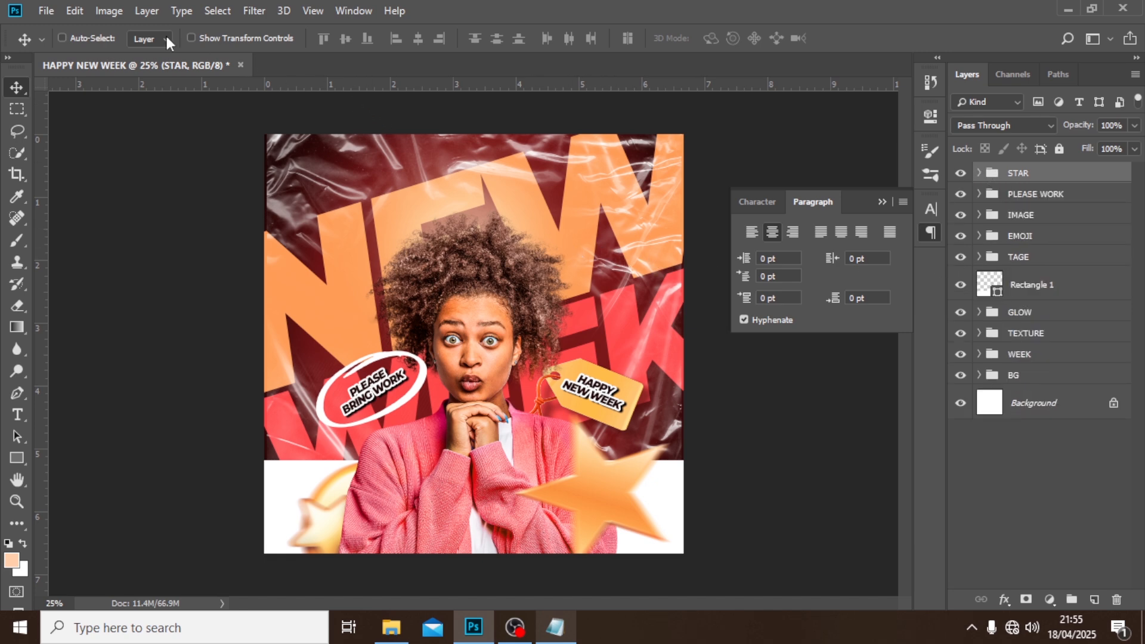
- Place the embedded file CROWN copy and move the white crown up above the woman's hair
click(46, 11)
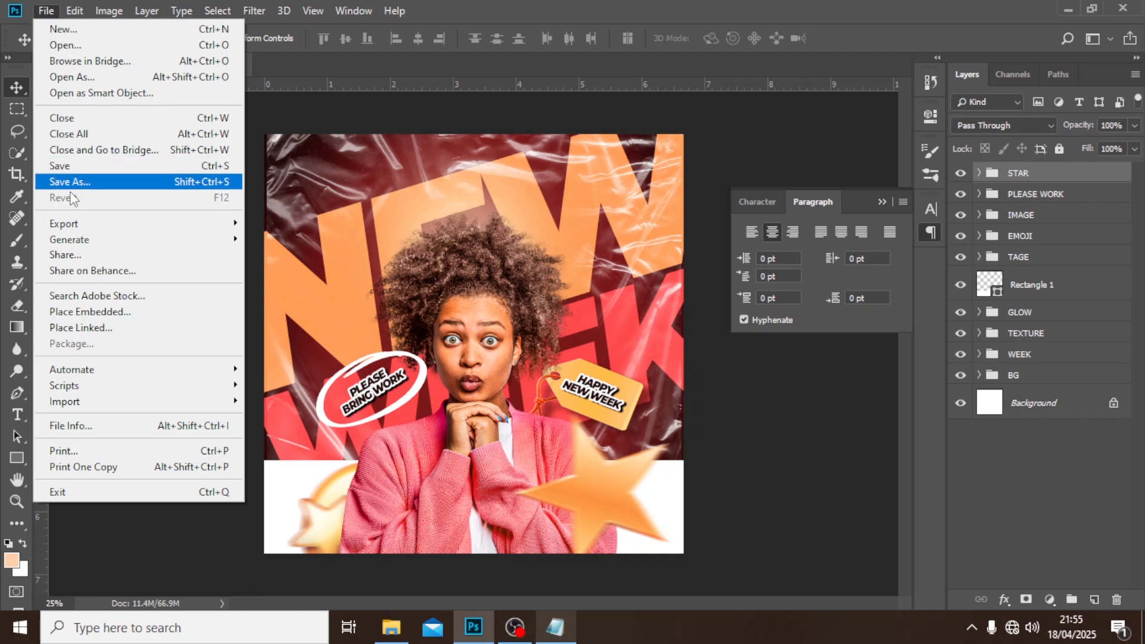
click(77, 311)
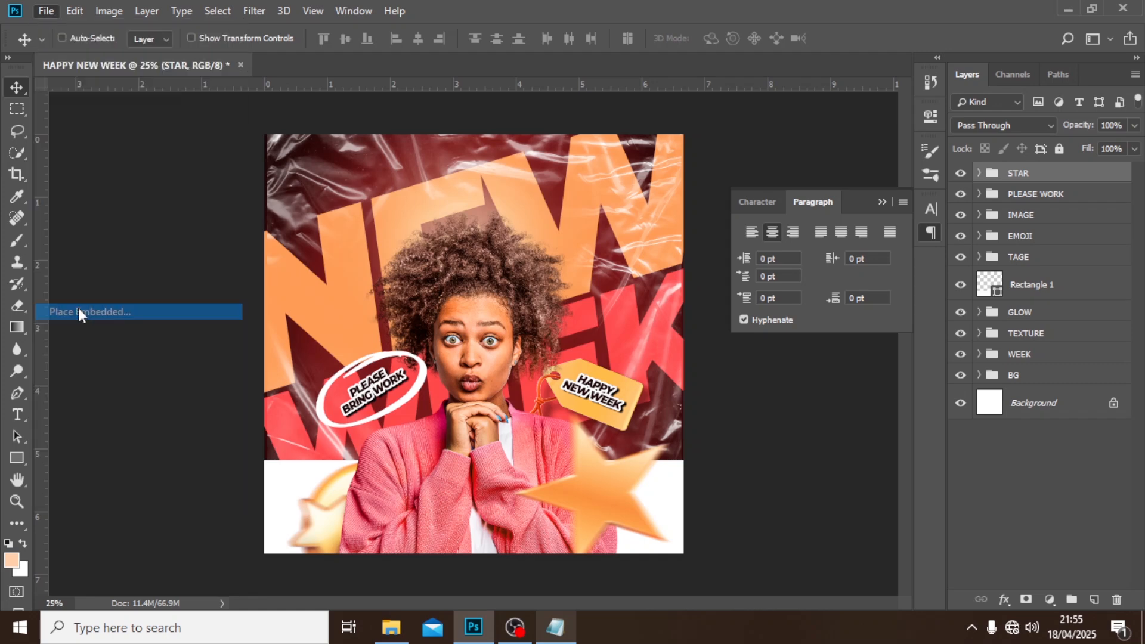
click(495, 154)
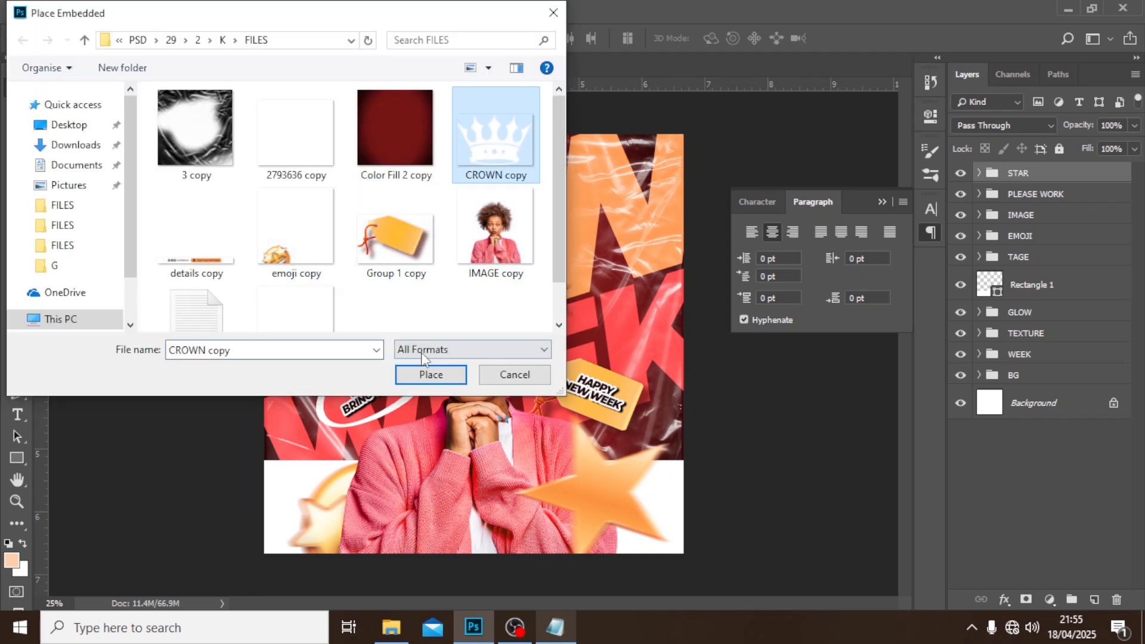
click(425, 374)
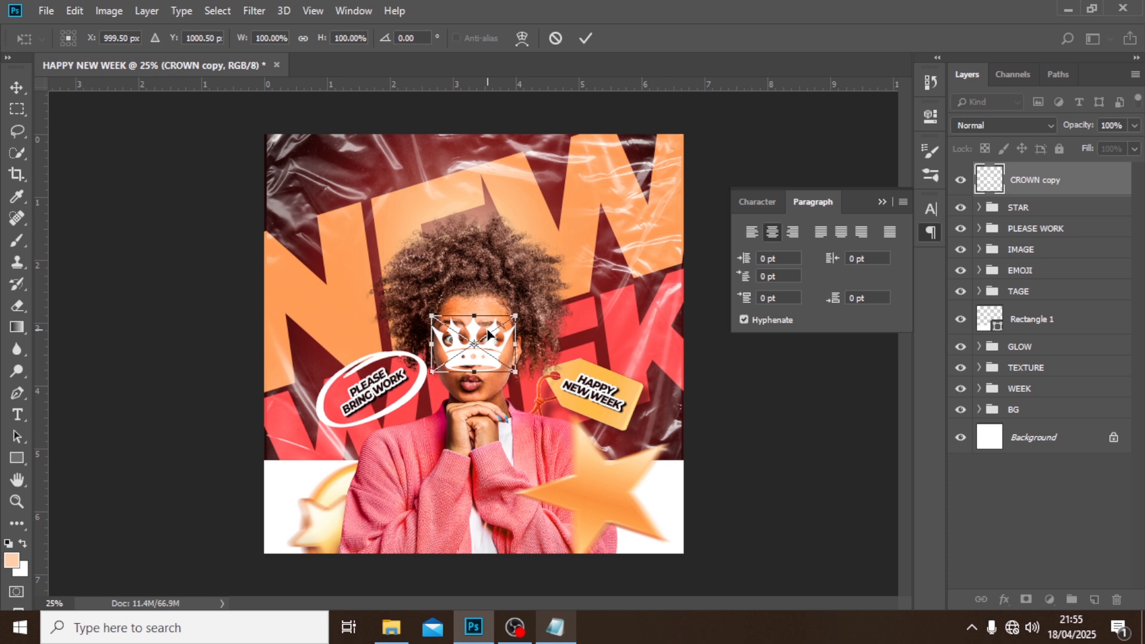
key(Return)
drag(481, 358, 493, 192)
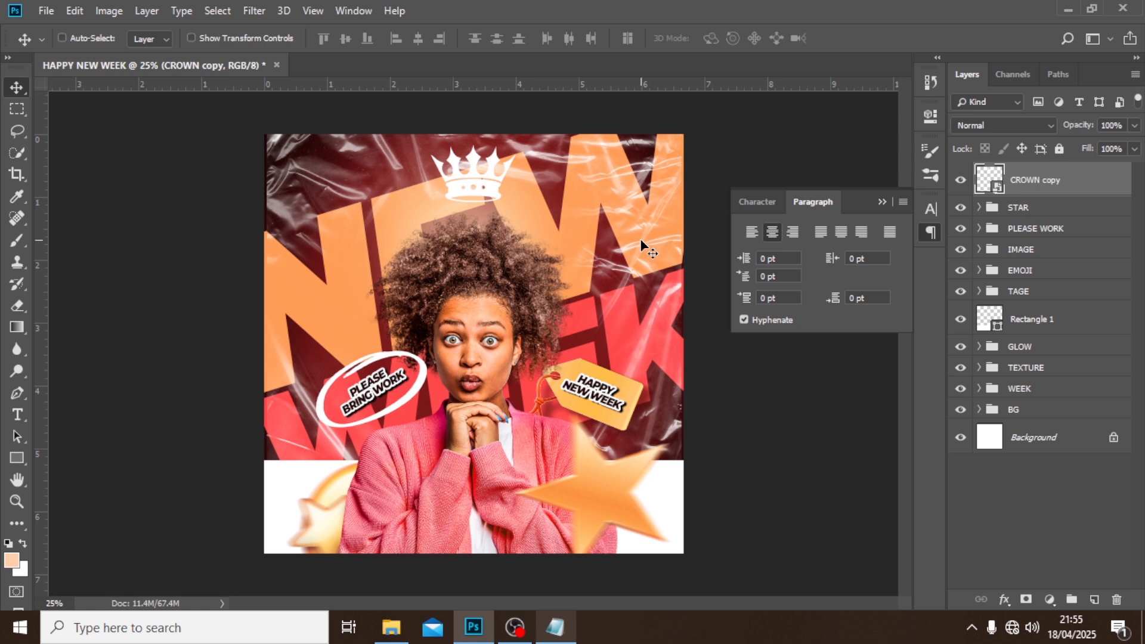
- Lower the crown straight down until it rests on the top of the woman's hair
key(Down)
key(Down)
key(Down)
key(Down)
key(Down)
key(Down)
key(Down)
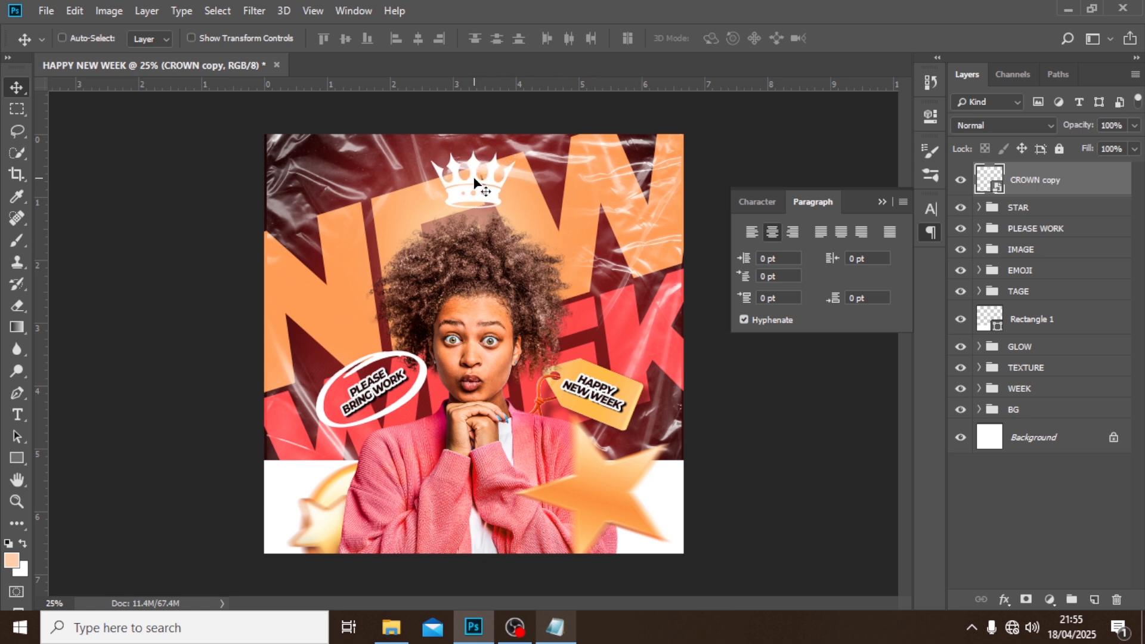
drag(474, 182, 474, 224)
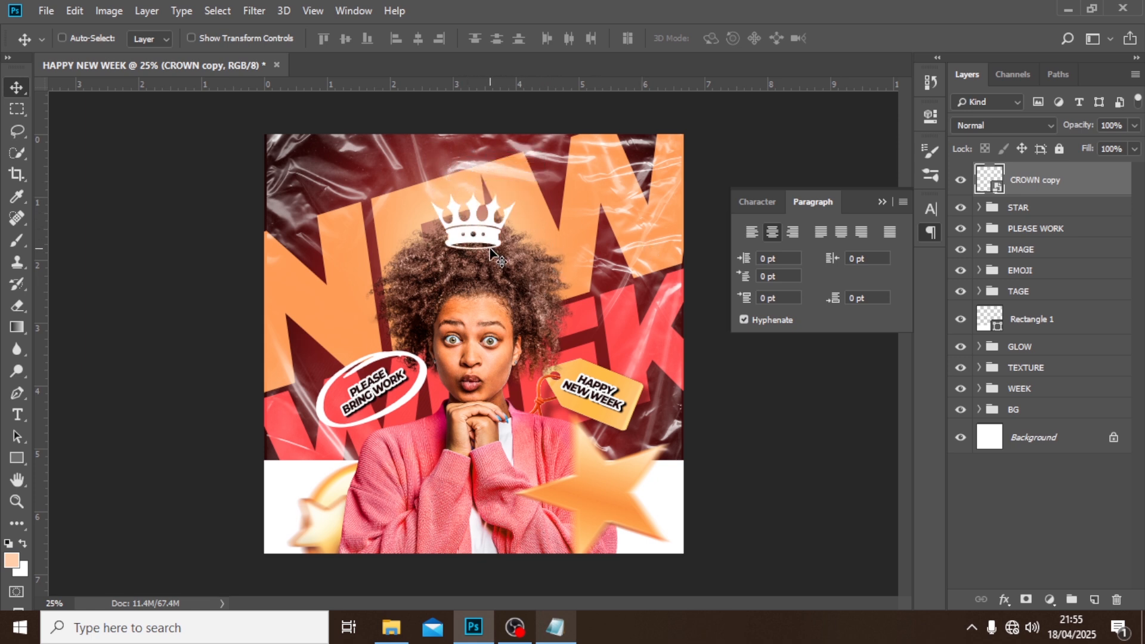
- Try the crown at higher positions above the woman's head and return it to the top of her hair
key(Up)
key(Up)
key(Up)
key(Up)
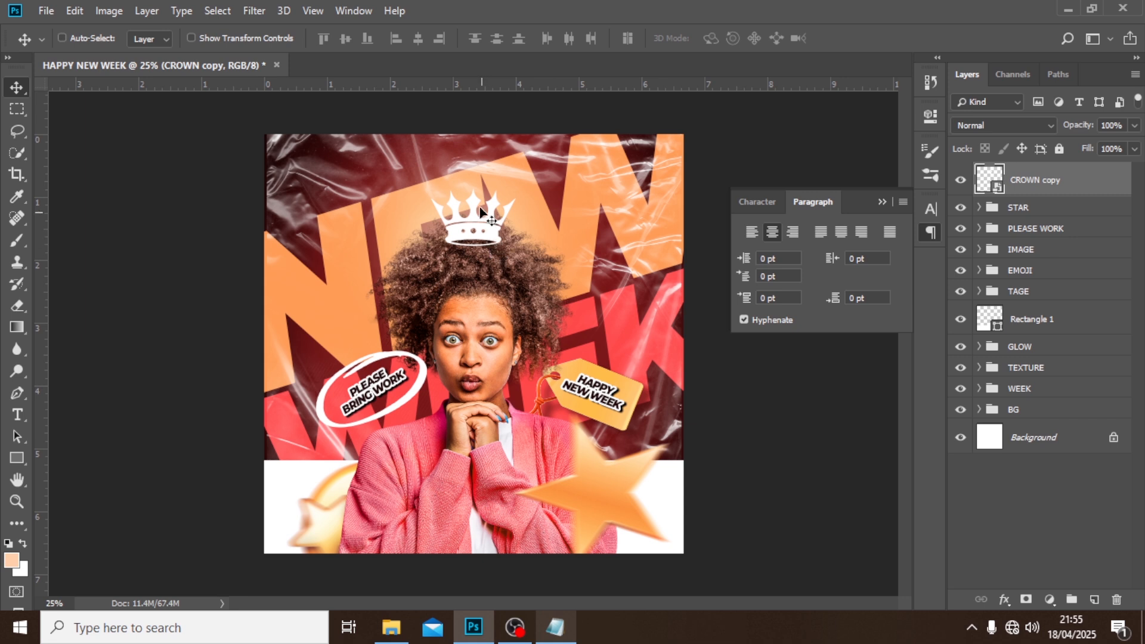
drag(484, 215, 476, 172)
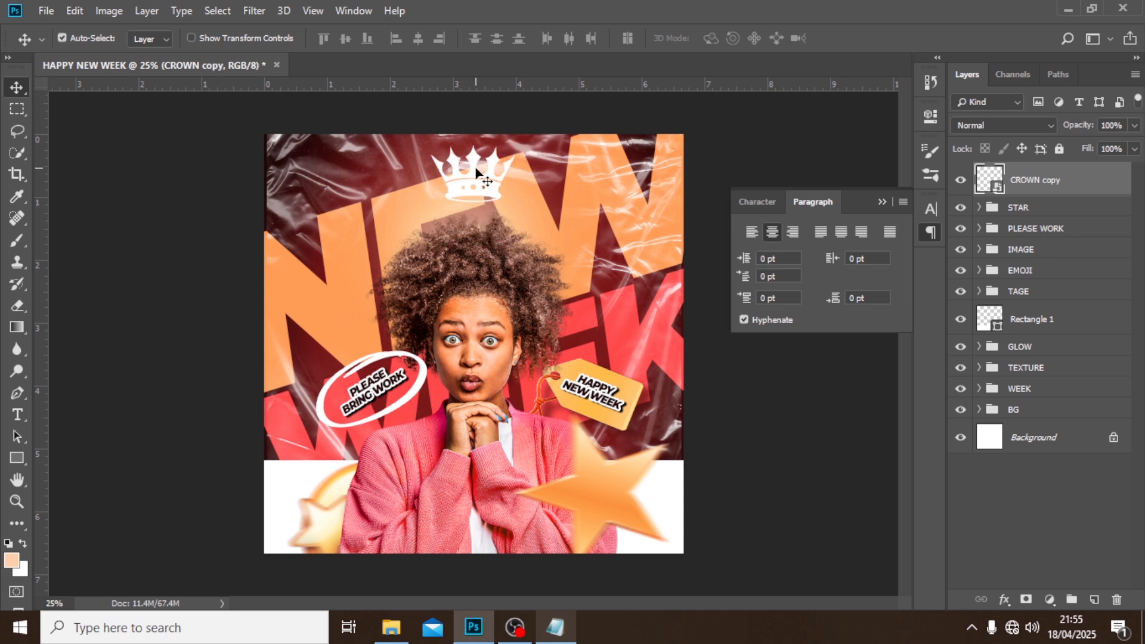
key(F2)
drag(468, 367, 464, 245)
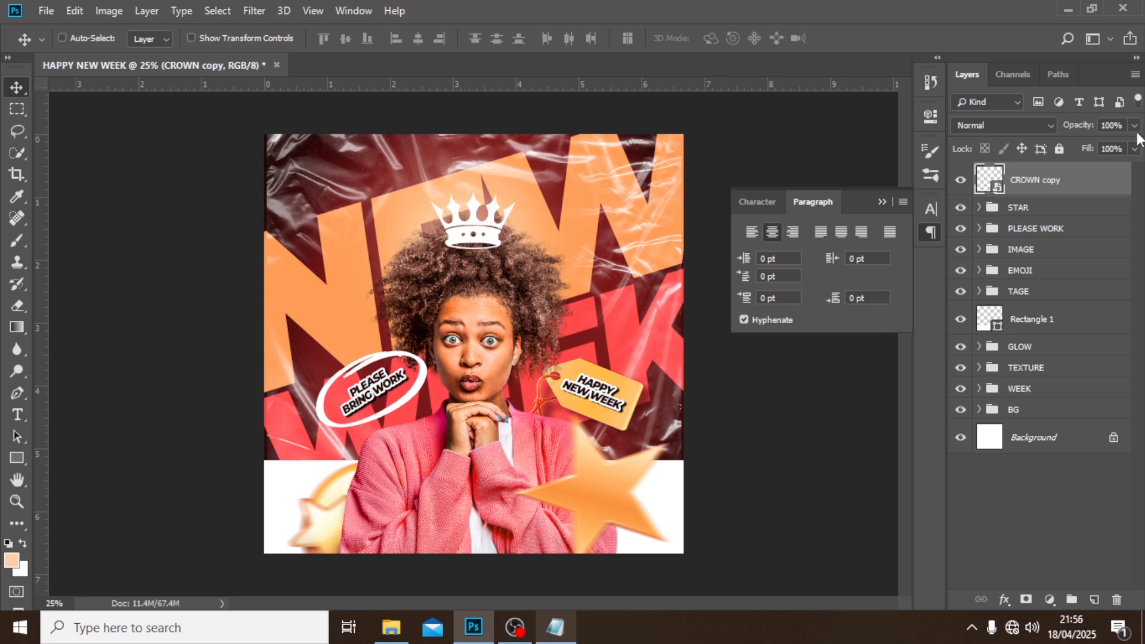
- Put the CROWN copy layer in its own group named CROWN and collapse the floating paragraph settings
key(ctrl+g)
double_click(1027, 172)
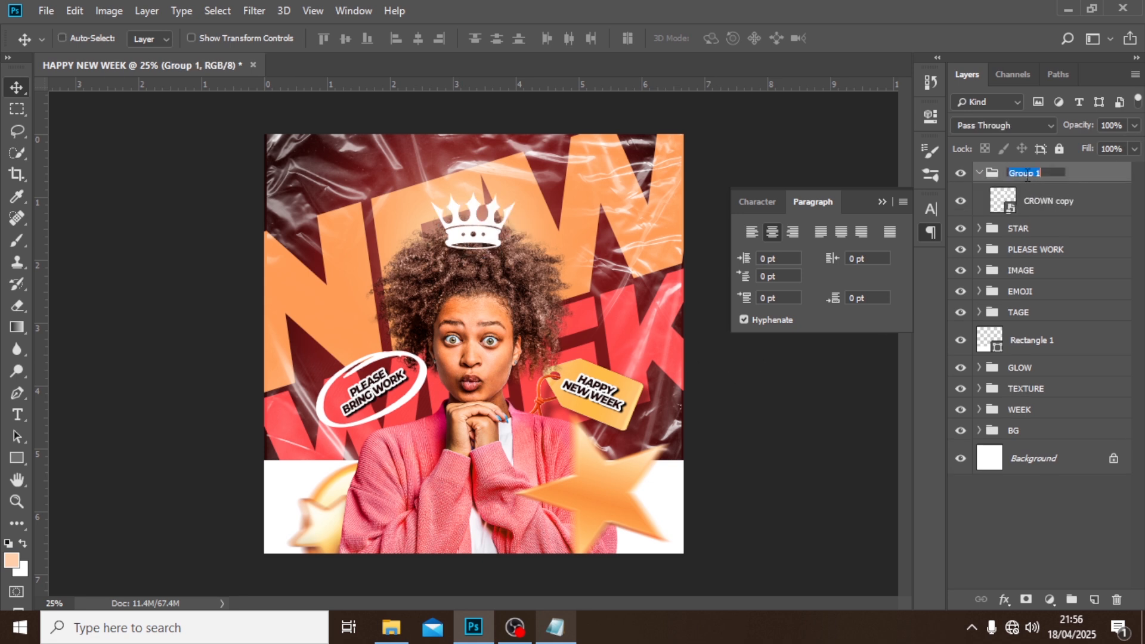
text(CROWN)
key(Return)
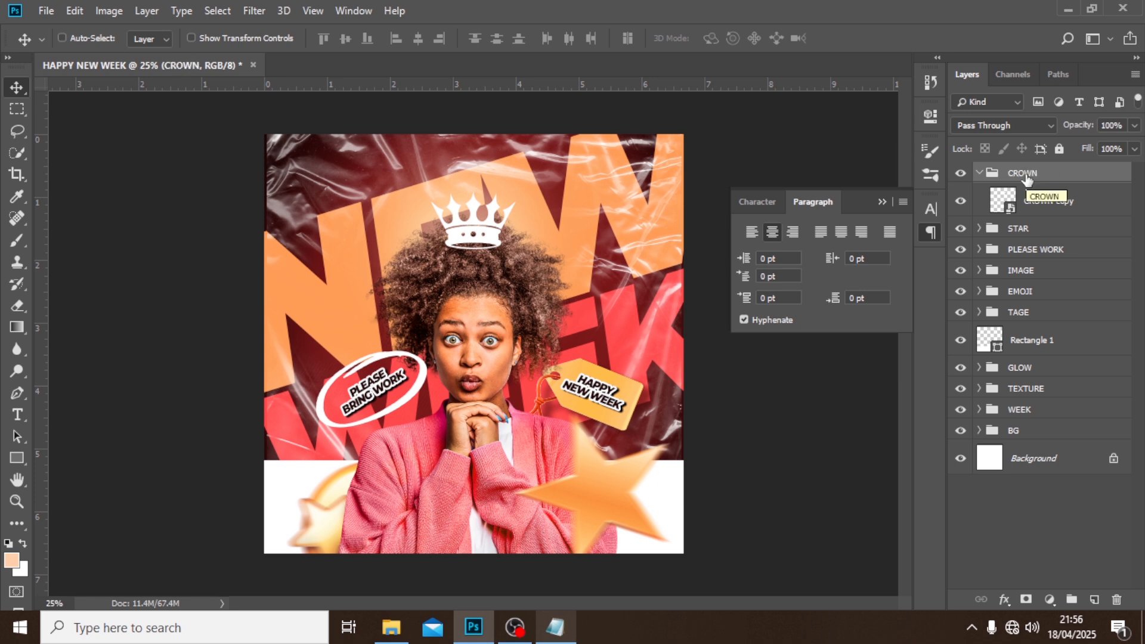
click(883, 202)
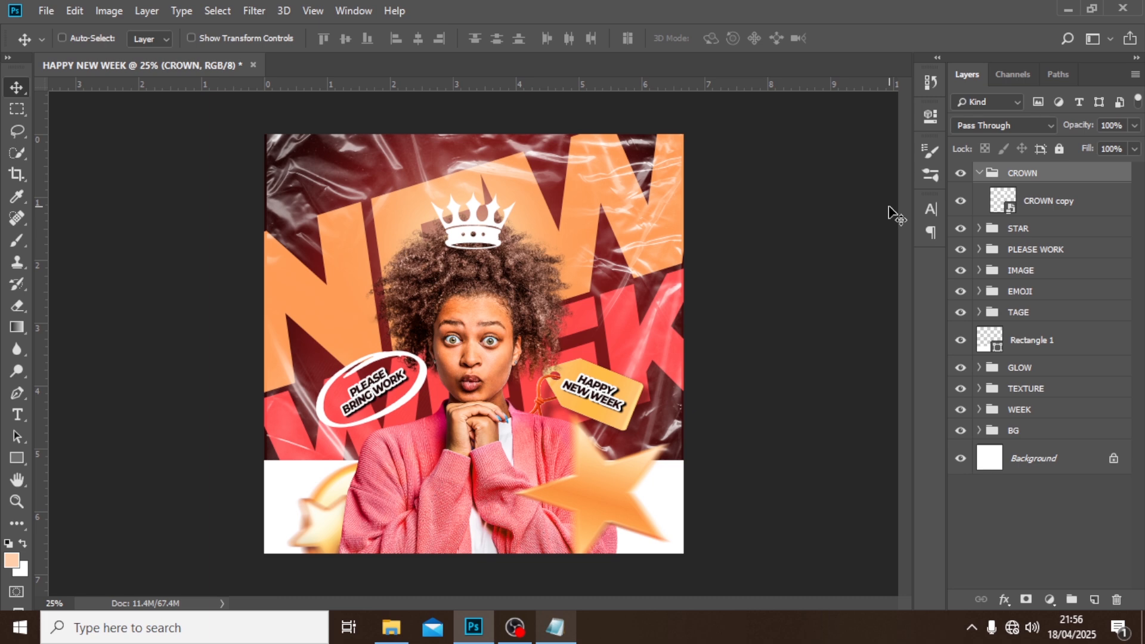
- Place the embedded file details copy and move the contact strip straight down over the woman's lower torso
click(46, 10)
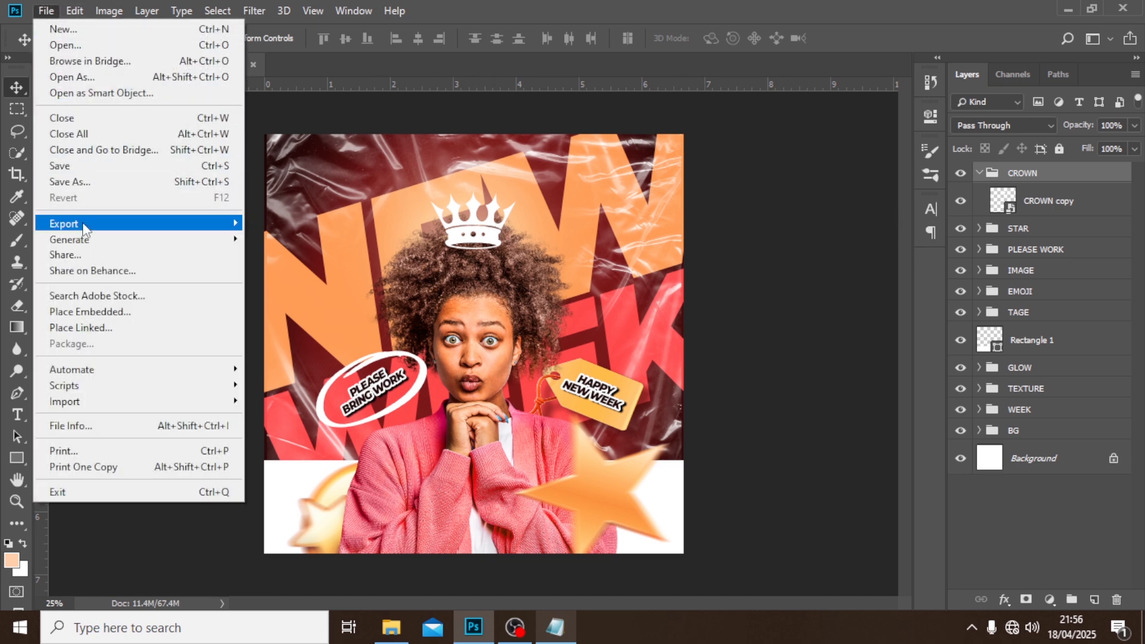
click(93, 310)
scroll(264, 192, down, 1)
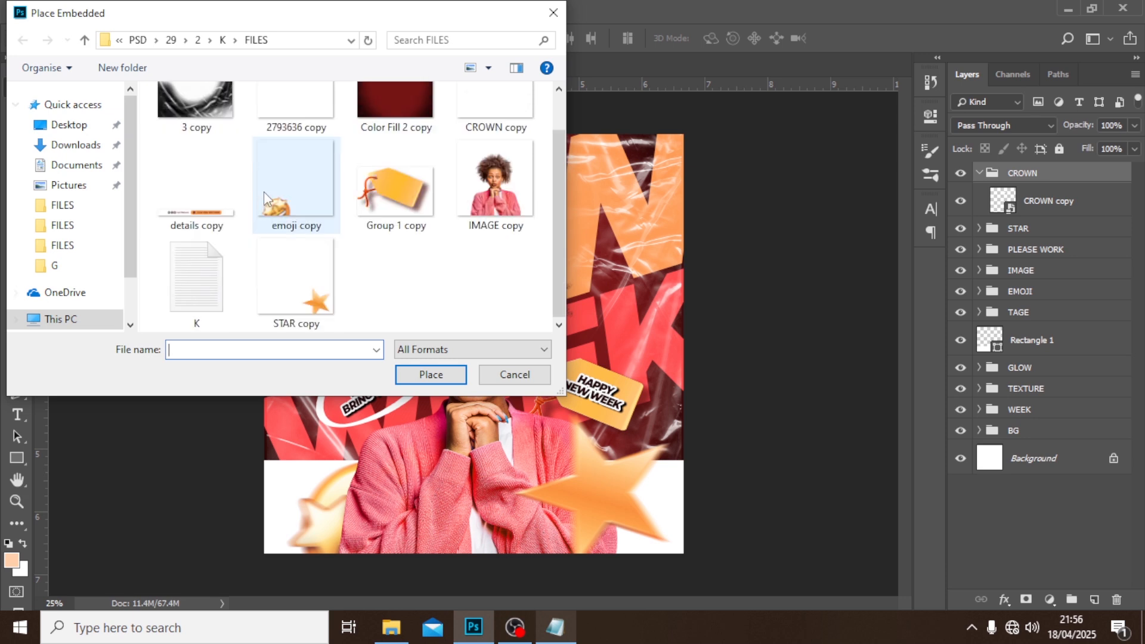
scroll(259, 255, up, 1)
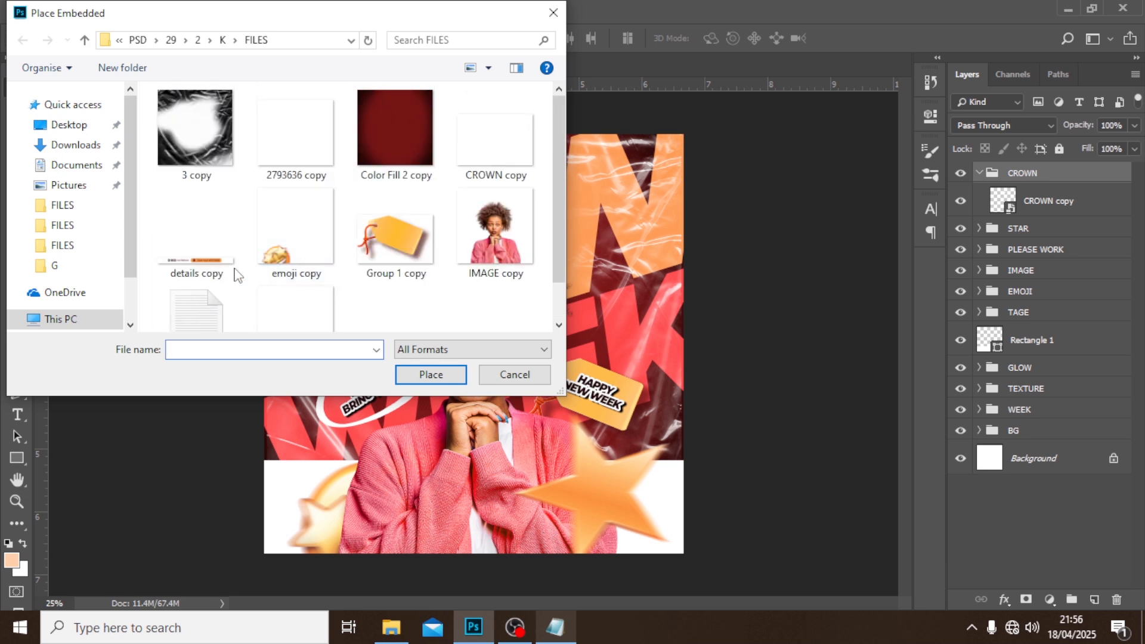
click(209, 262)
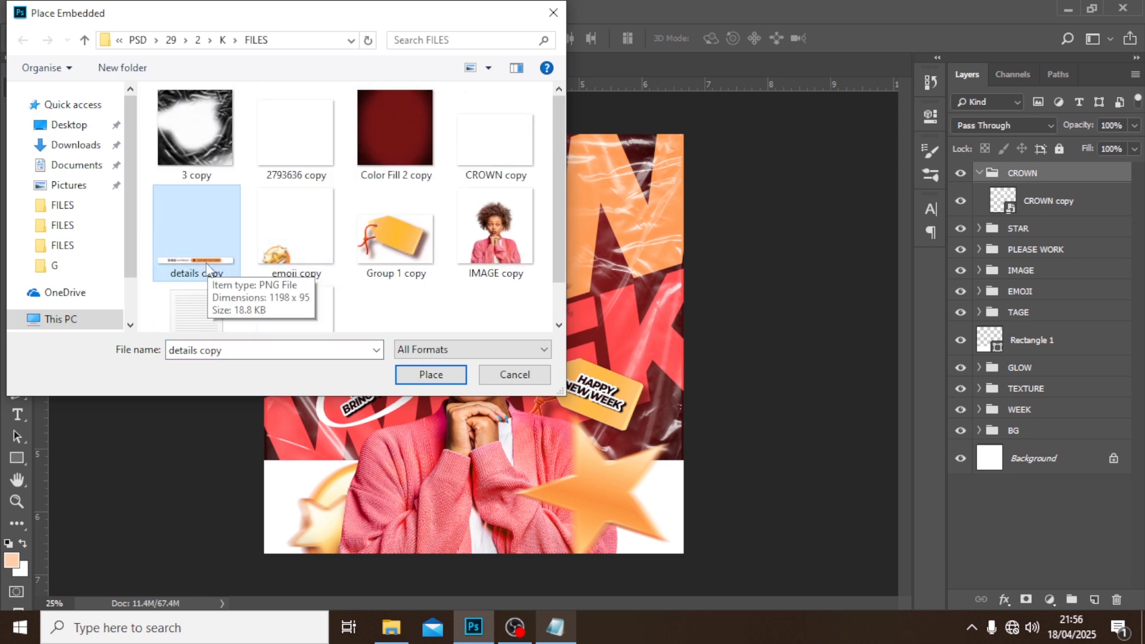
click(431, 376)
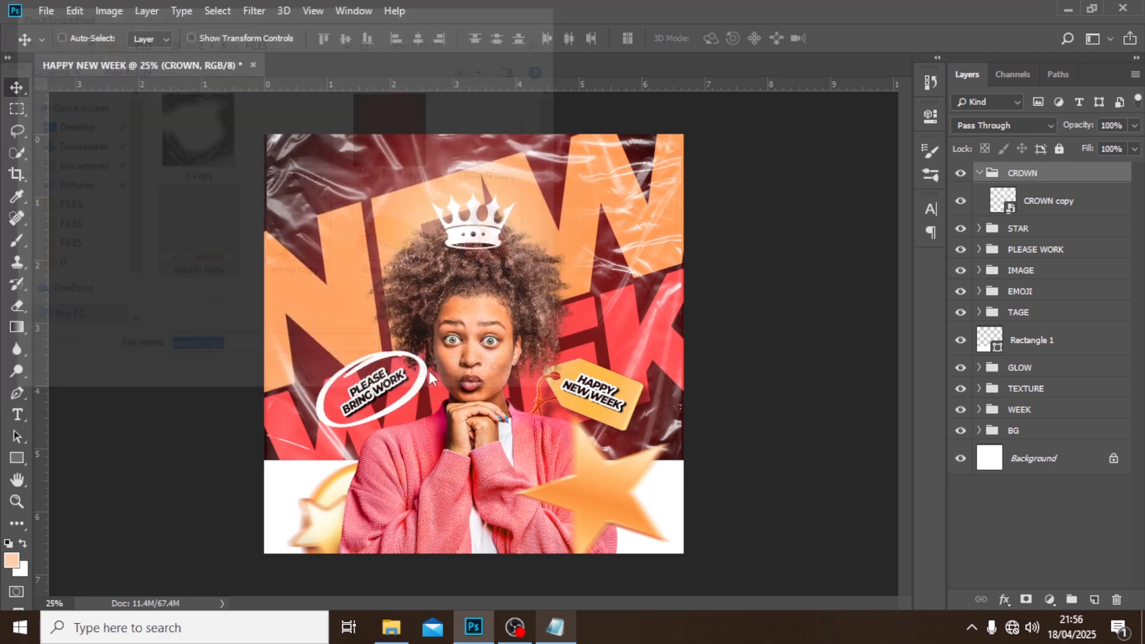
key(Return)
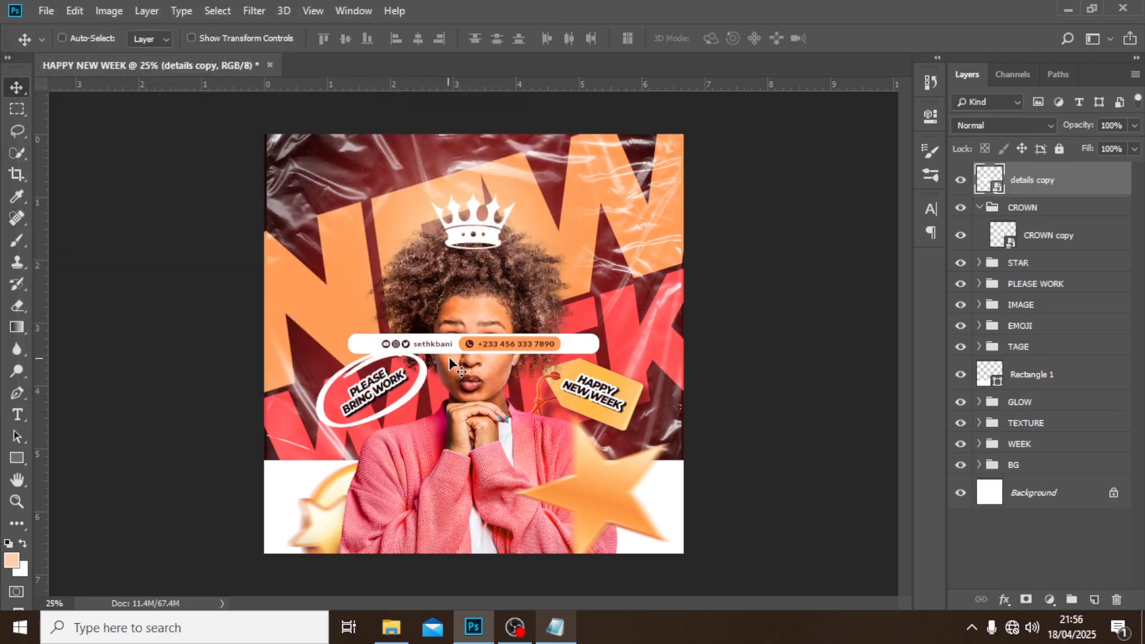
drag(449, 356, 448, 517)
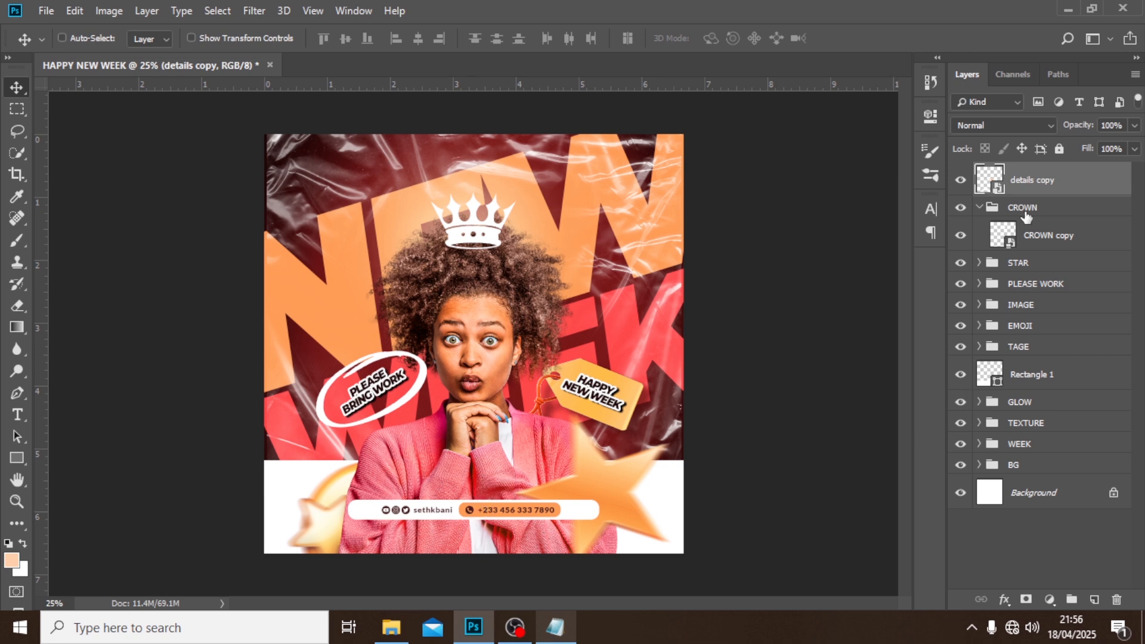
- Reorder the details copy layer beneath the STAR group and lower the strip onto the lowest horizontal guide, centred on the flyer
click(980, 207)
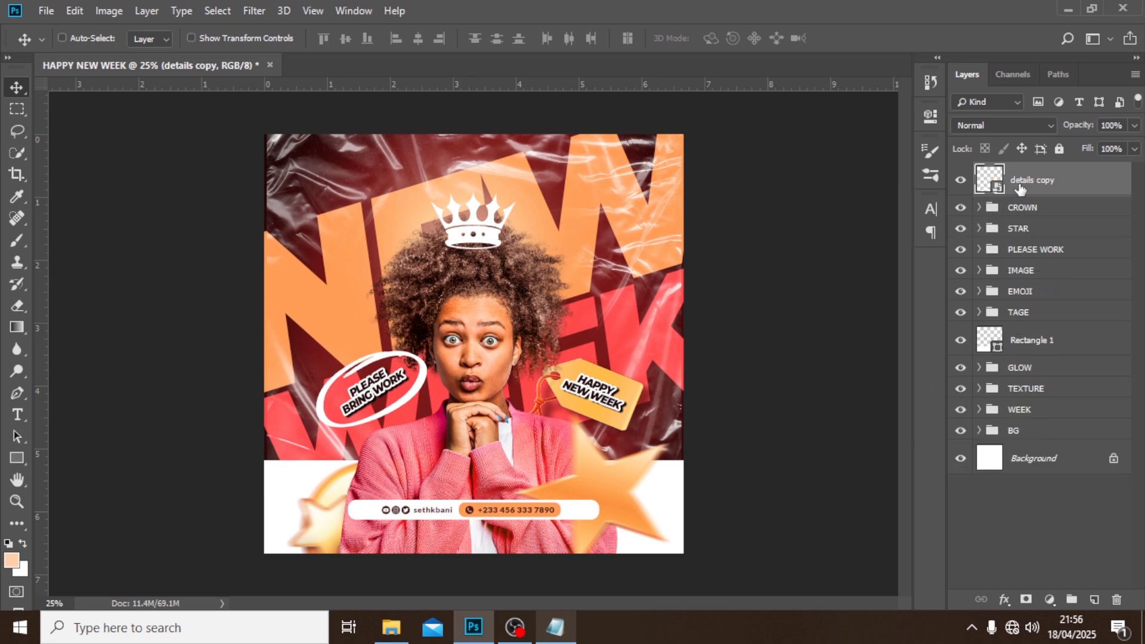
drag(1020, 188, 1019, 239)
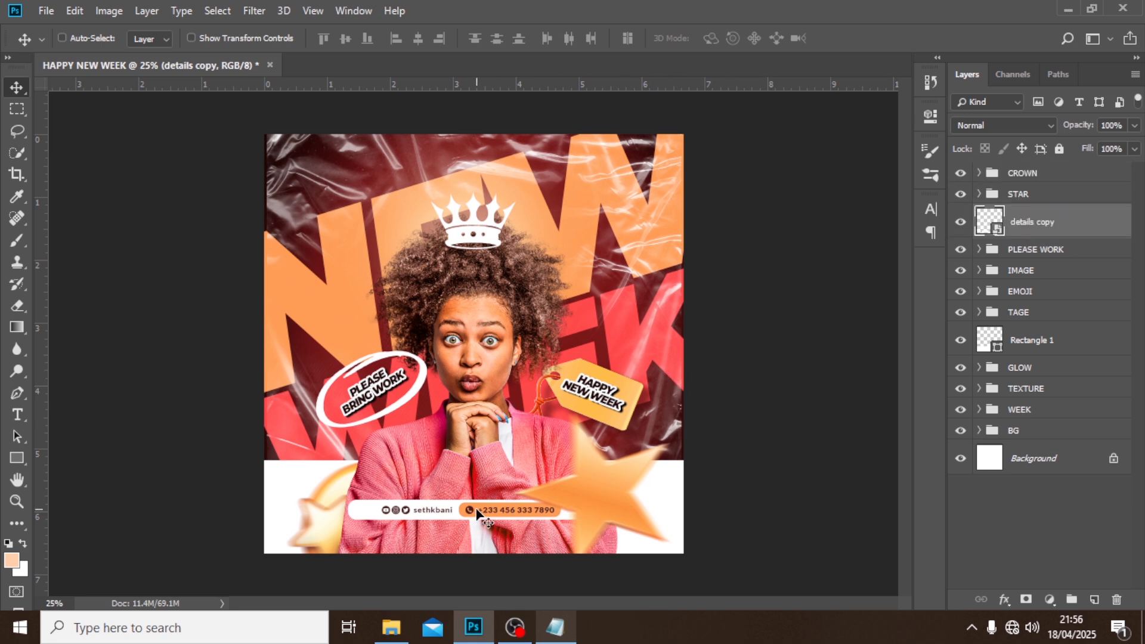
key(ctrl+semicolon)
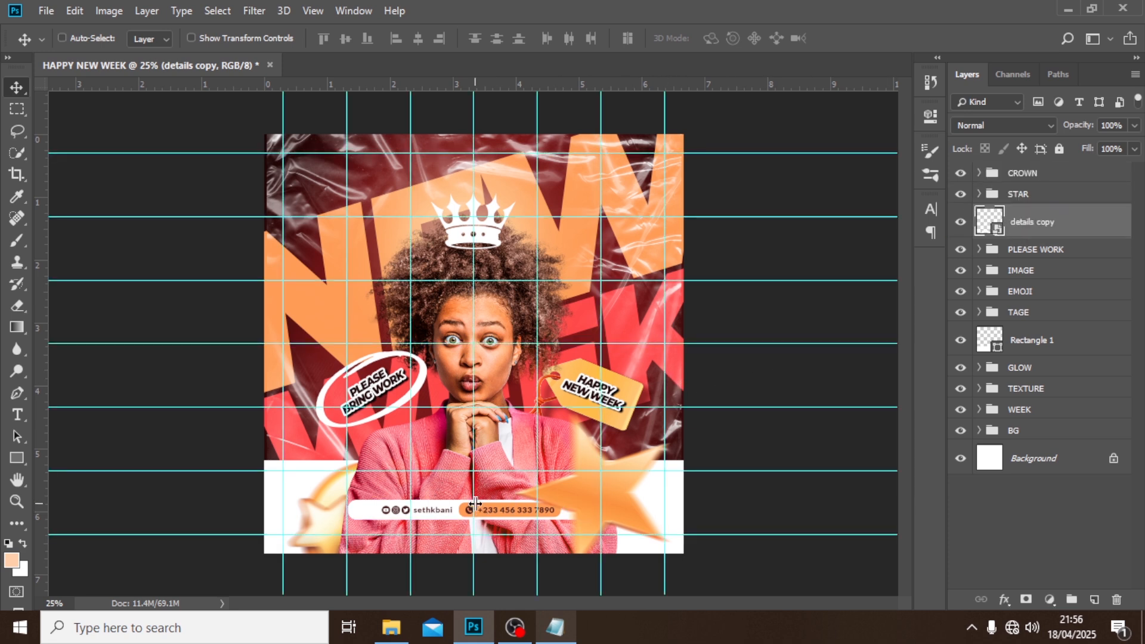
drag(486, 498, 487, 510)
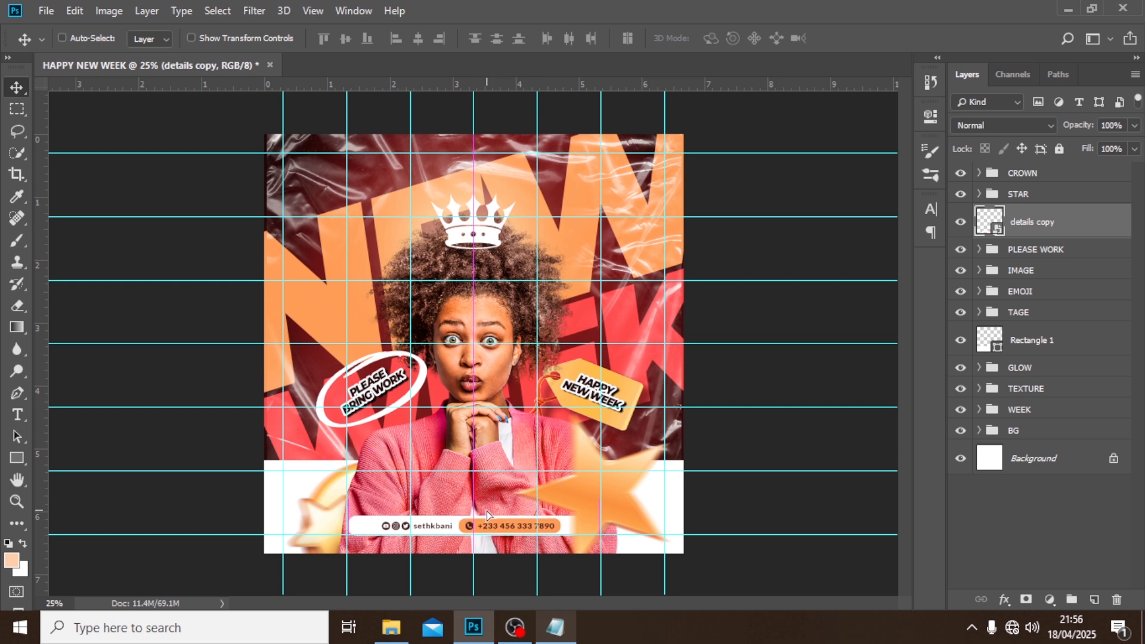
key(ctrl+semicolon)
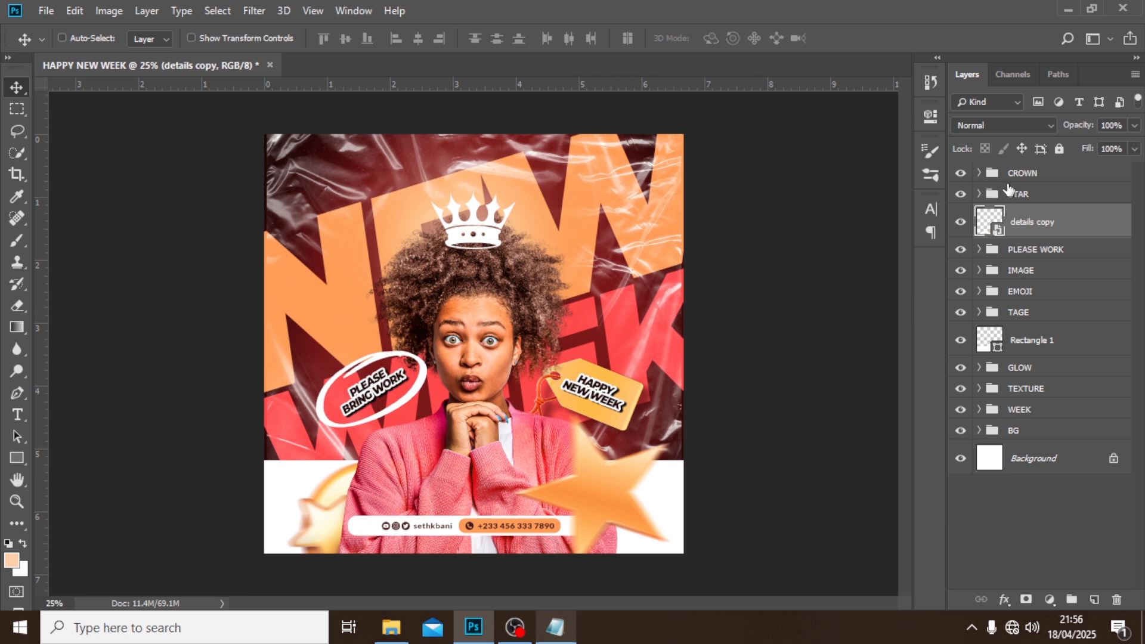
- Put the details copy layer in its own group named TEL and collapse the group
key(ctrl+g)
double_click(1026, 215)
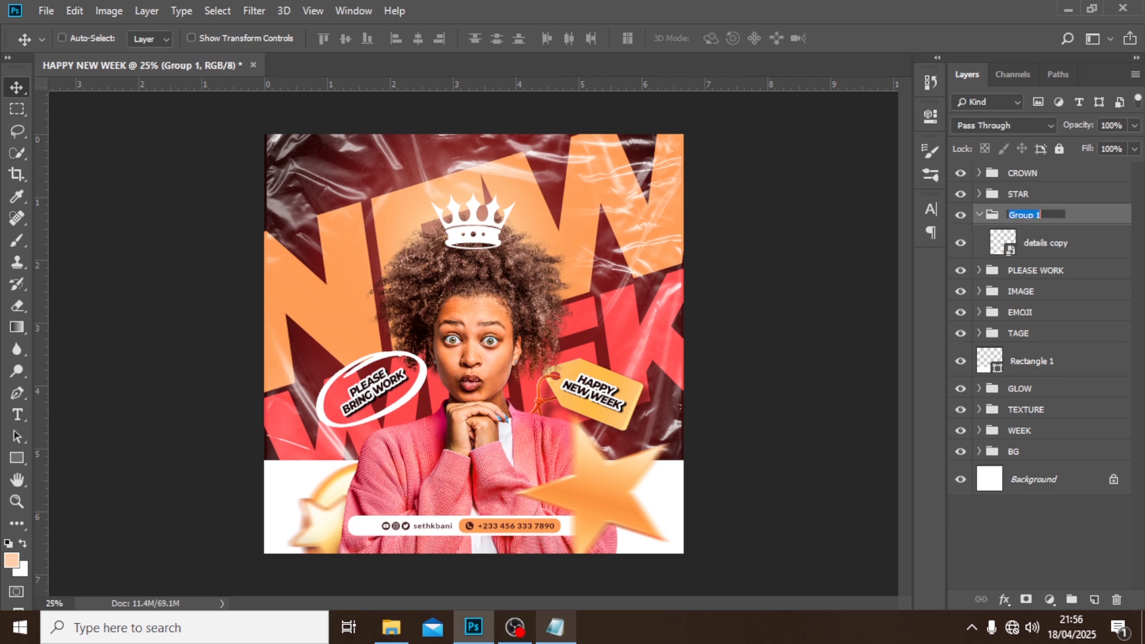
text(TEL)
key(Return)
click(979, 215)
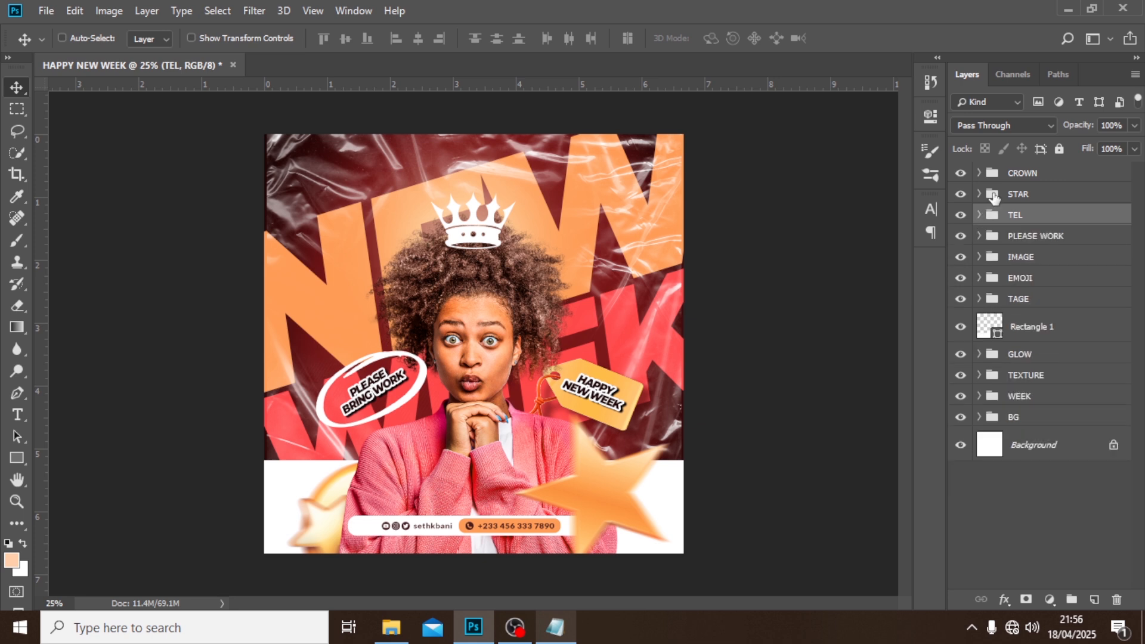
- Add a Gradient Map adjustment above the CROWN group and set its dark colour stop to 001475
click(1014, 173)
click(1050, 600)
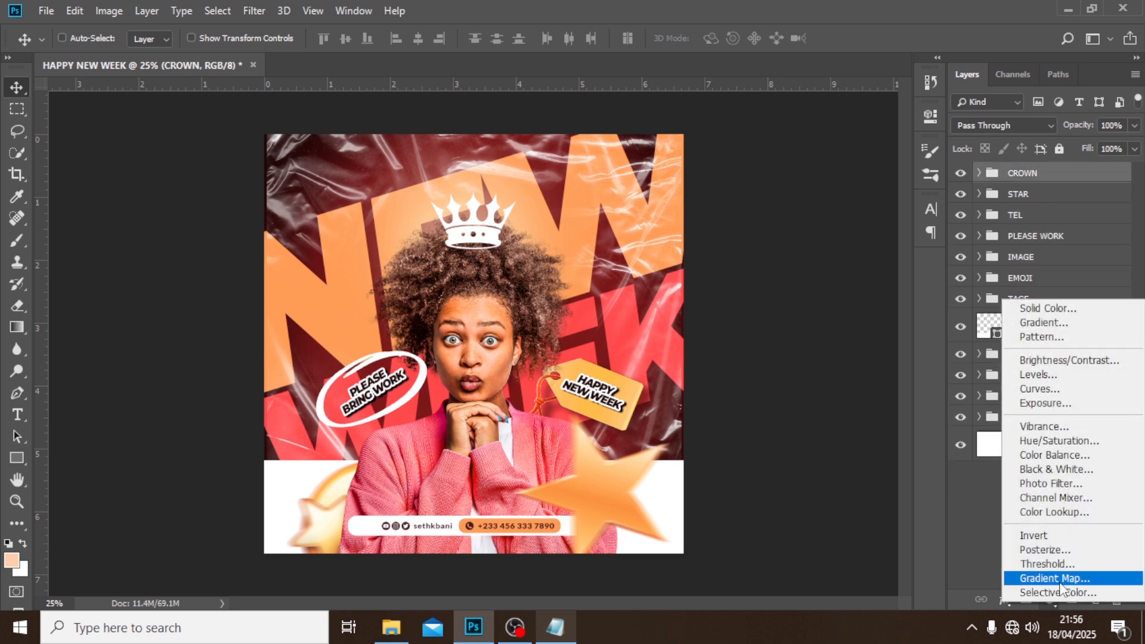
click(1055, 578)
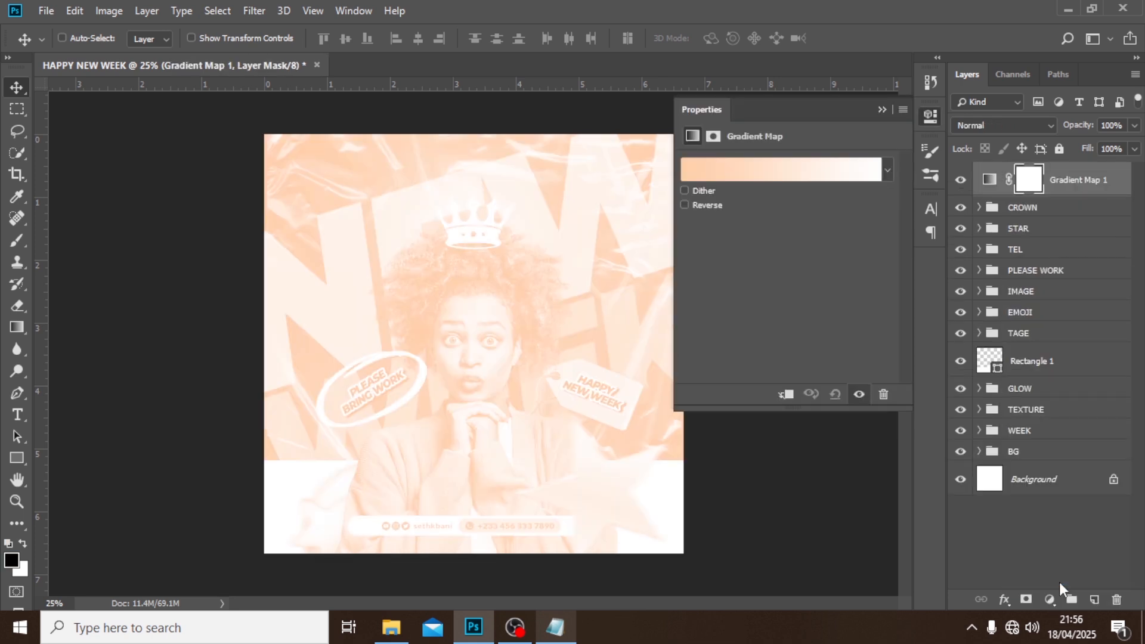
click(723, 173)
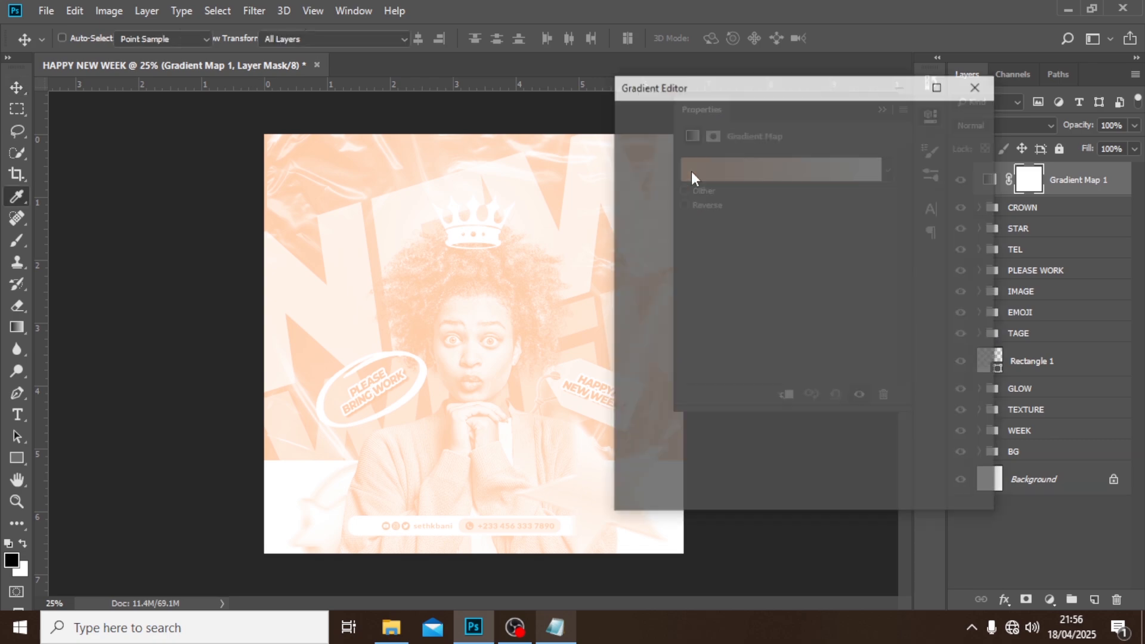
double_click(633, 397)
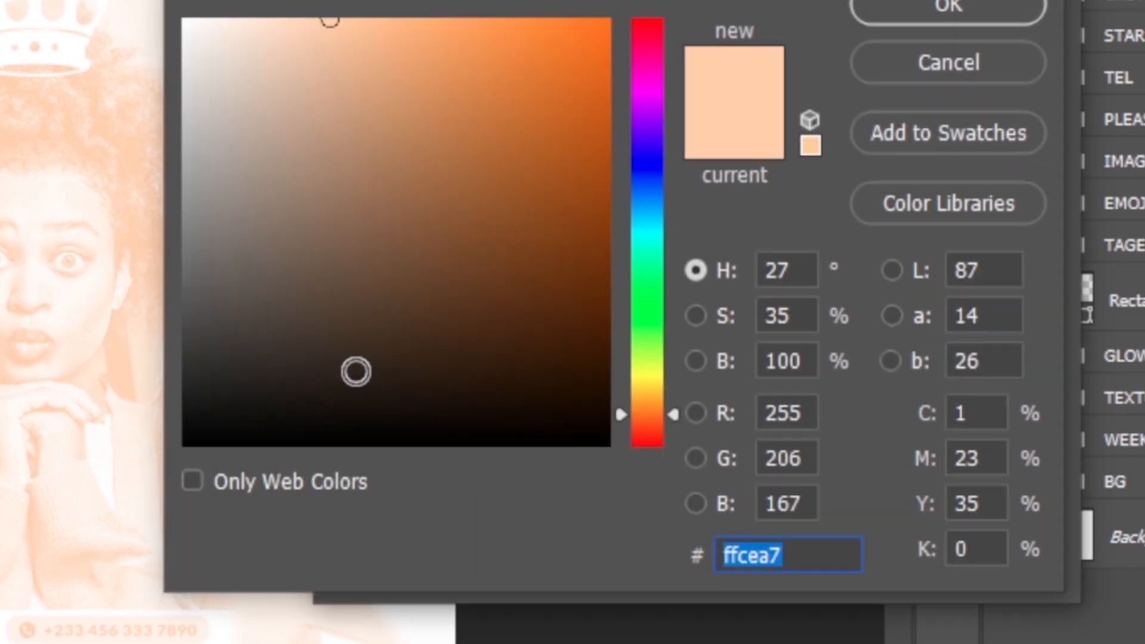
text(00)
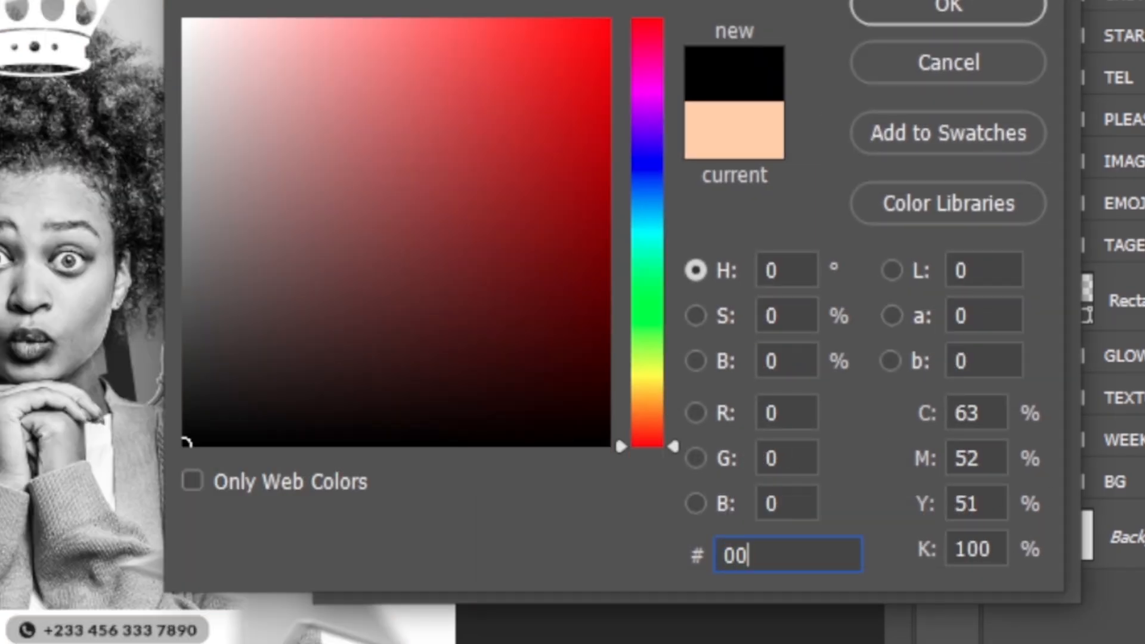
text(14)
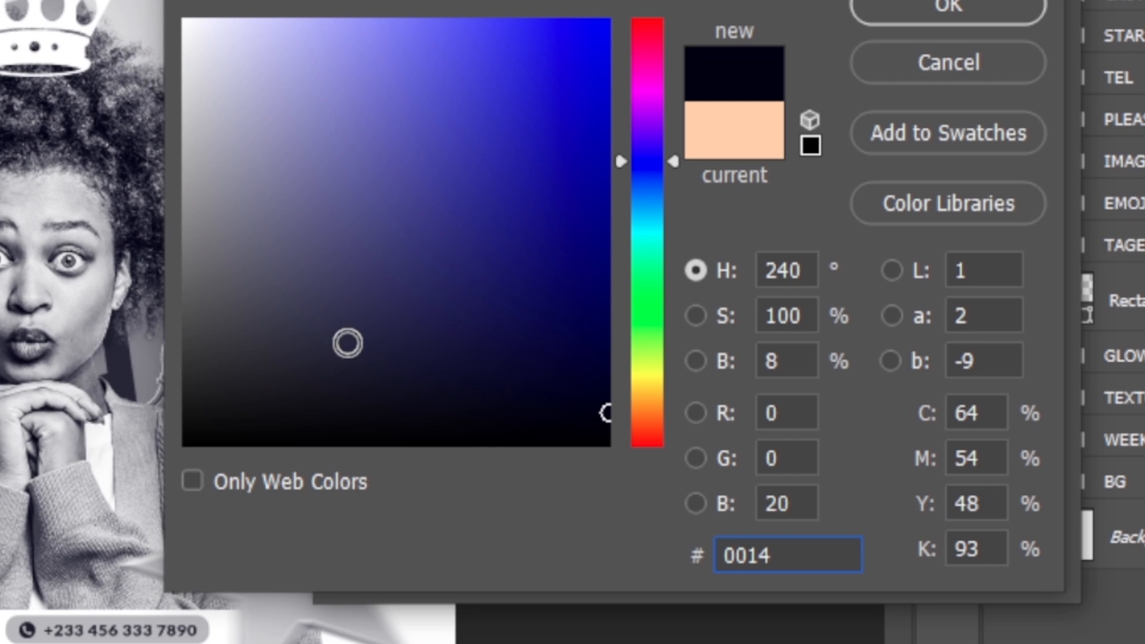
text(75)
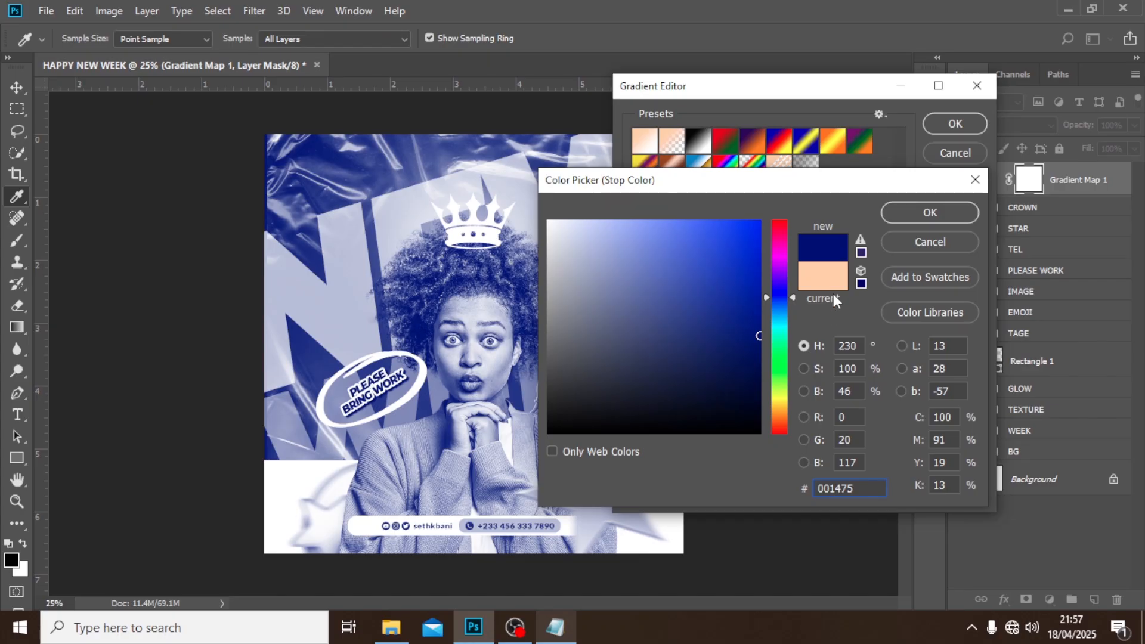
click(894, 213)
- Set the light colour stop of the gradient map to FFC590 and accept the gradient
double_click(969, 396)
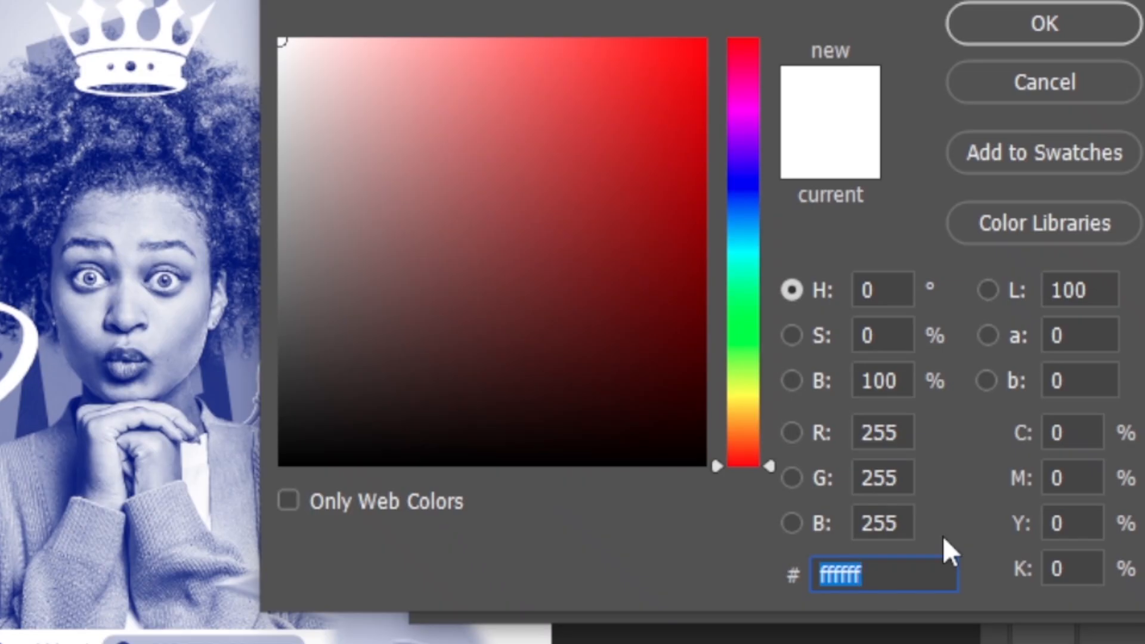
text(FFC)
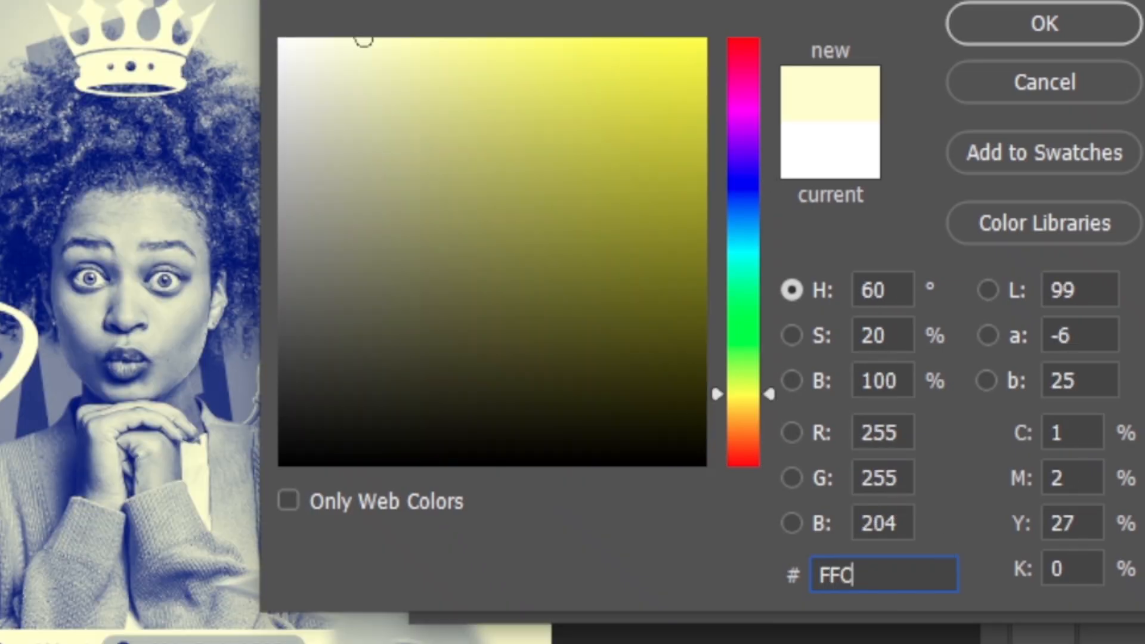
text(590)
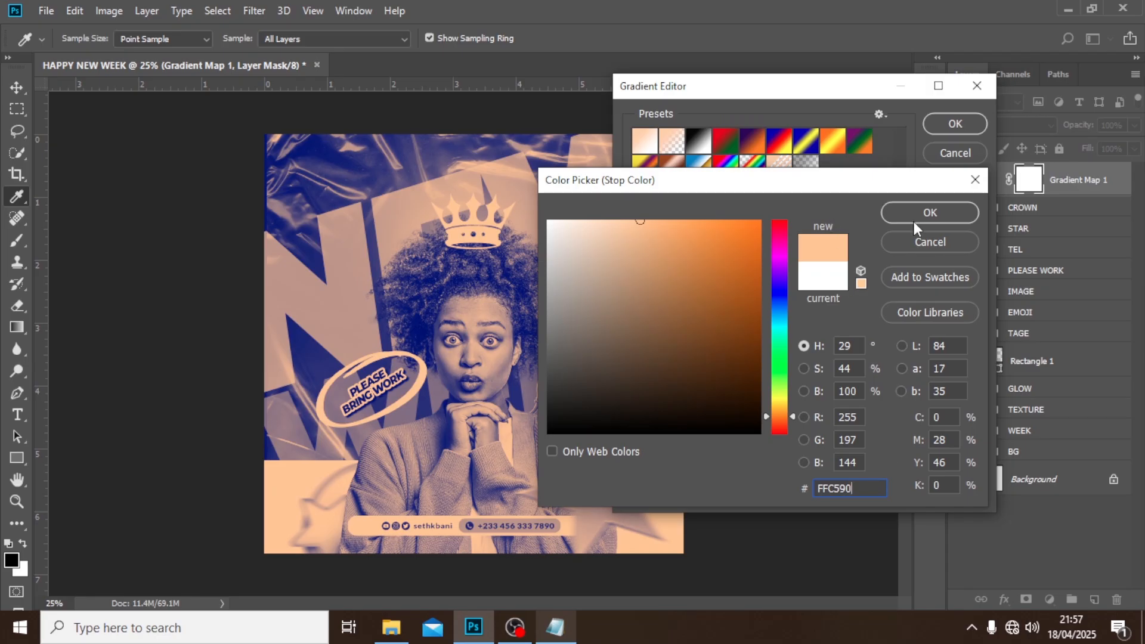
click(913, 216)
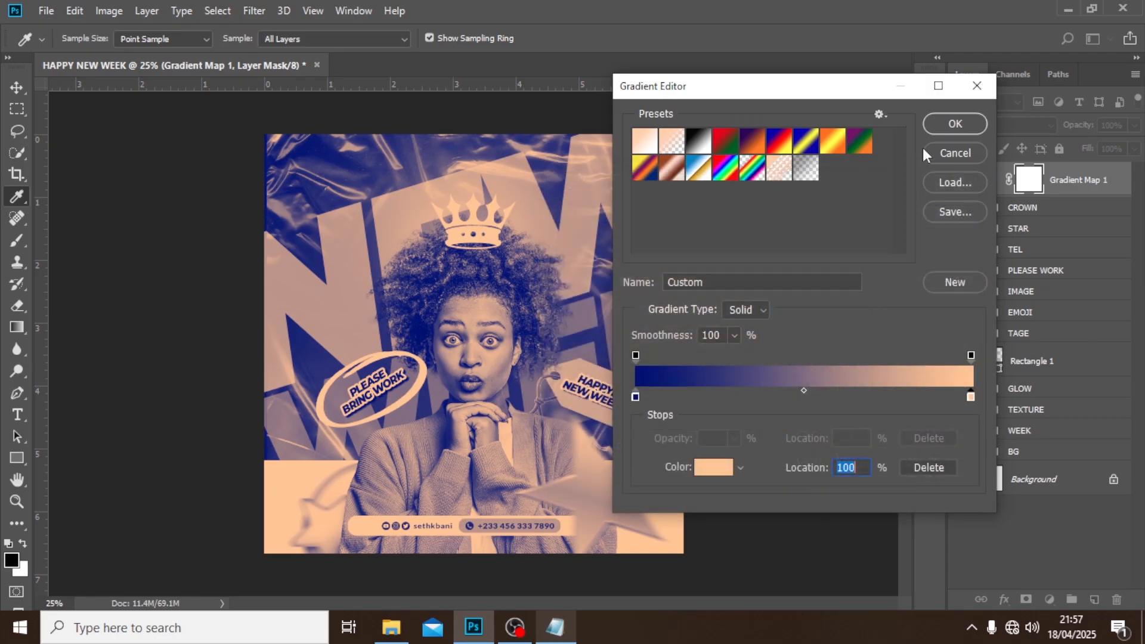
click(941, 124)
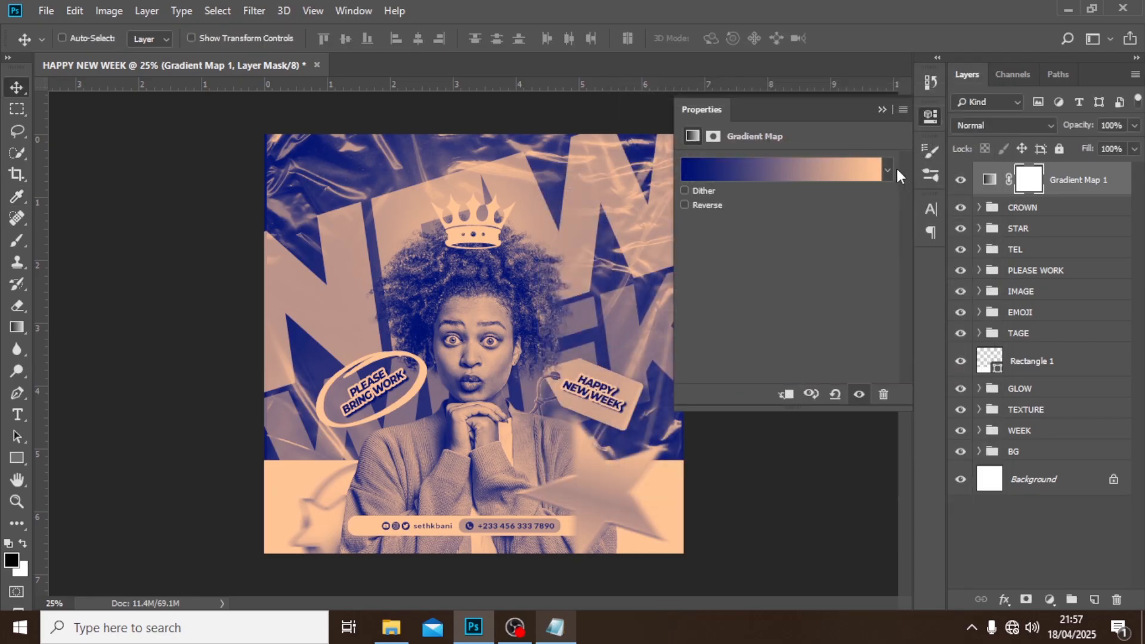
- Set the gradient map layer's blending mode to Soft Light and collapse its floating settings
click(969, 127)
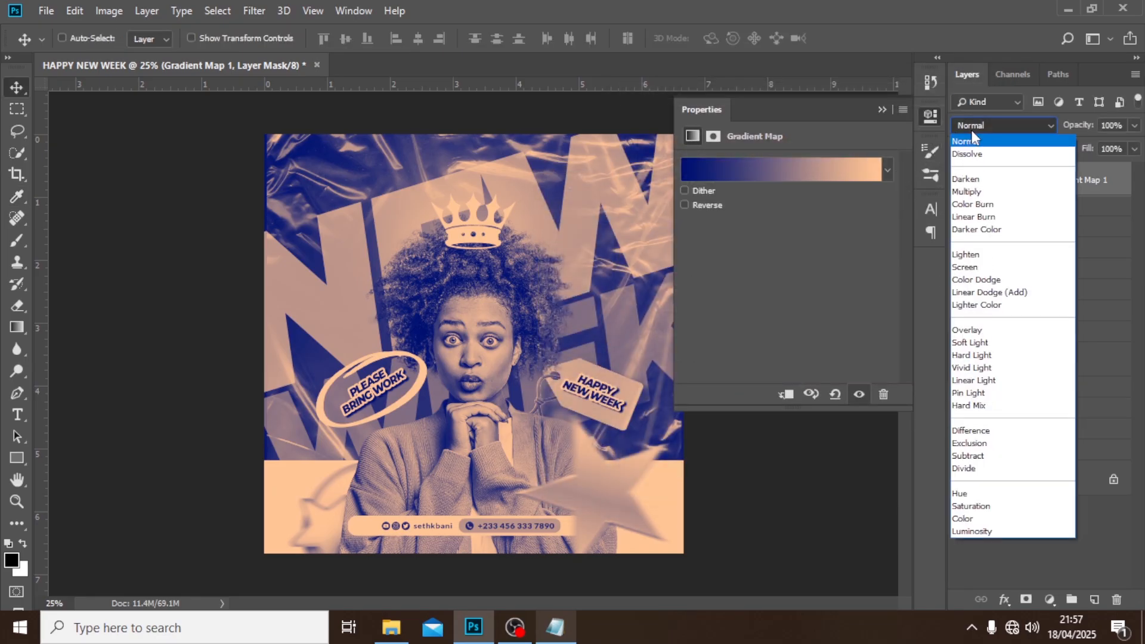
click(983, 346)
click(881, 110)
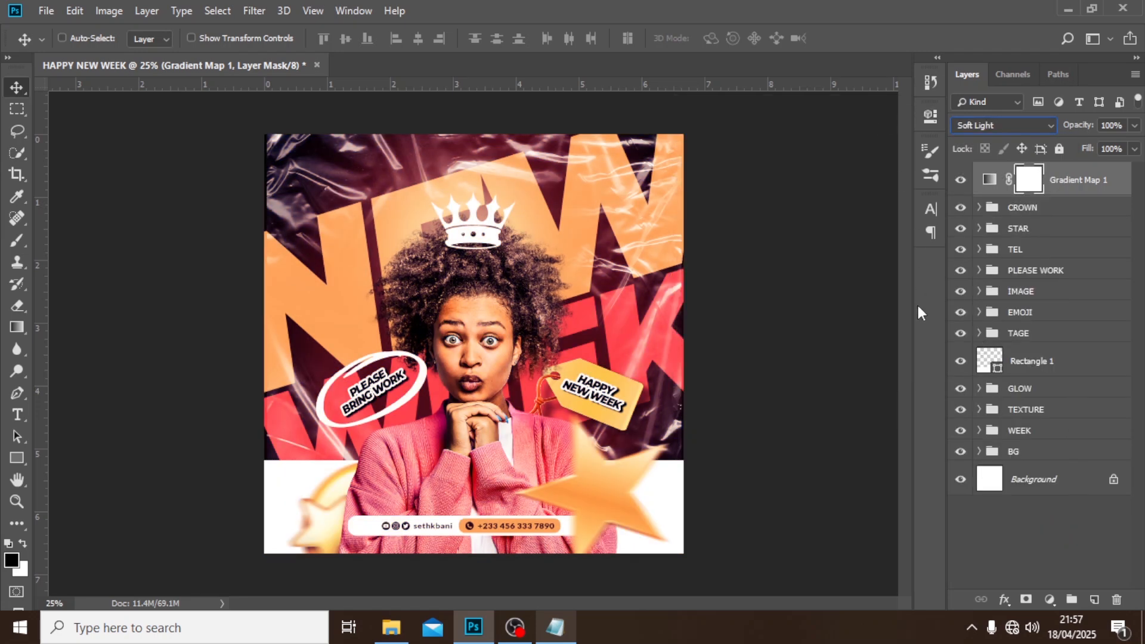
- On a new layer above the gradient map, brush an 800 px soft glow beside the woman's cheek in the star's light orange, blended as Screen
click(1092, 181)
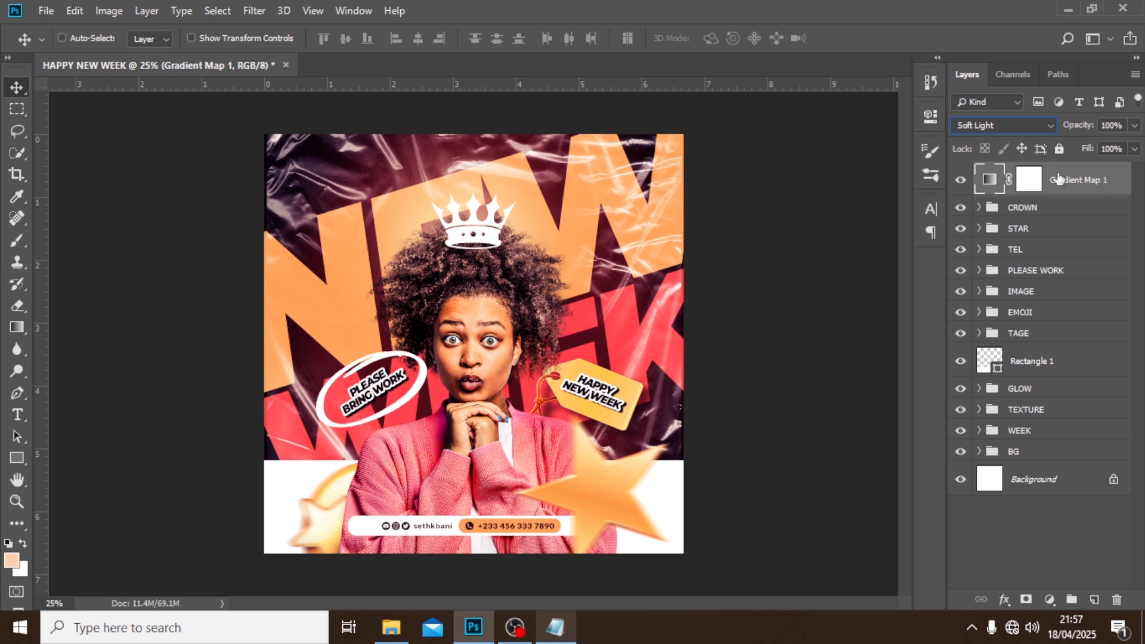
click(1095, 599)
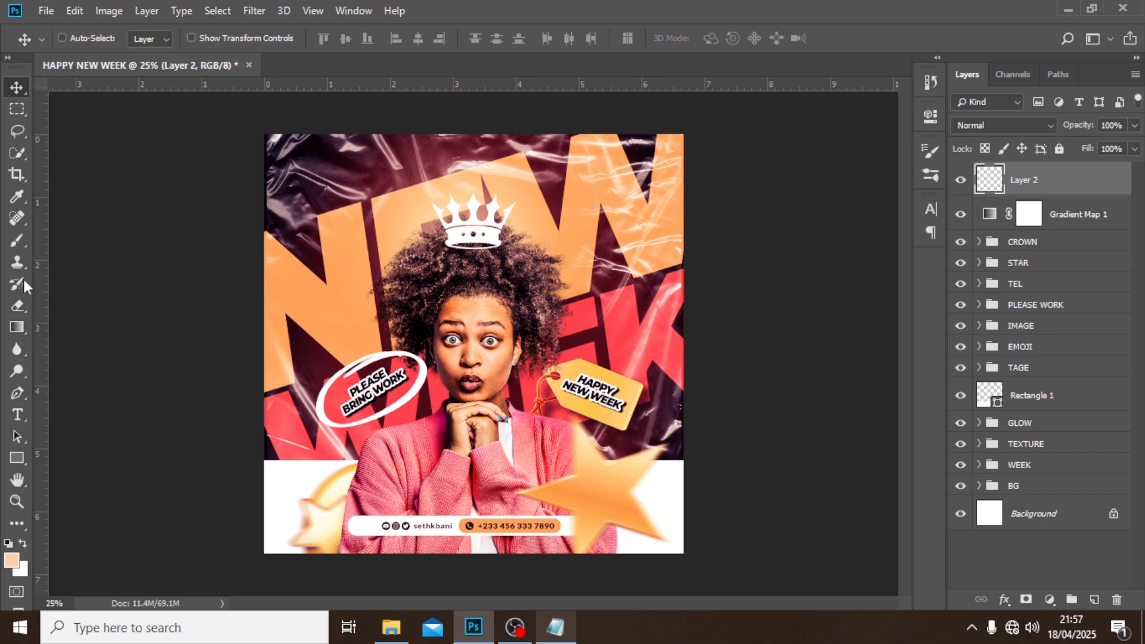
click(20, 241)
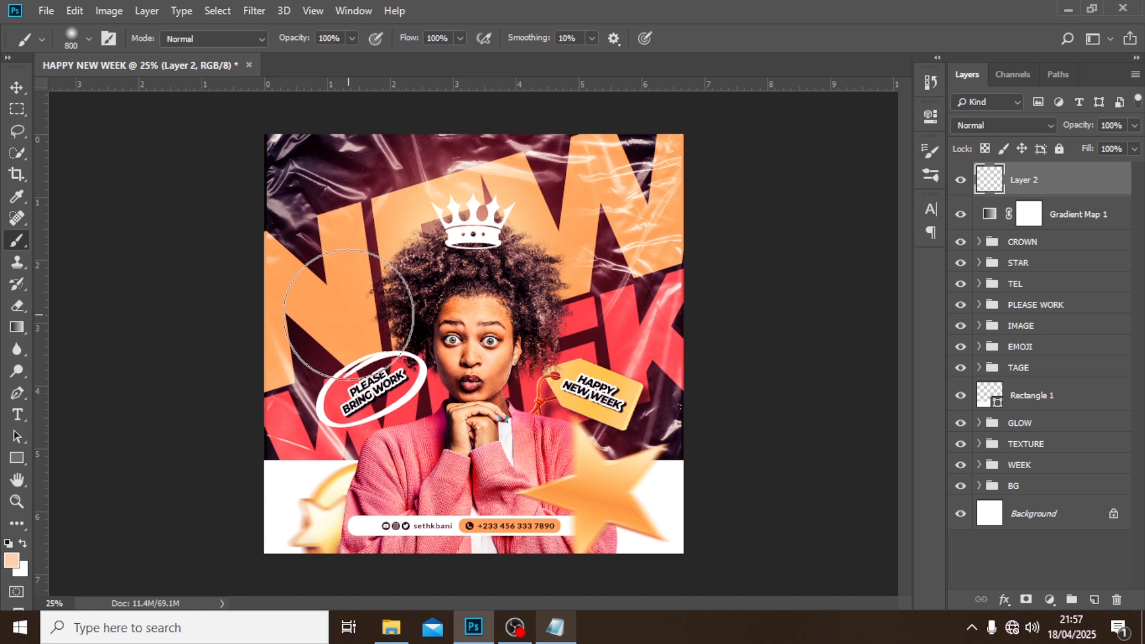
alt+click(641, 460)
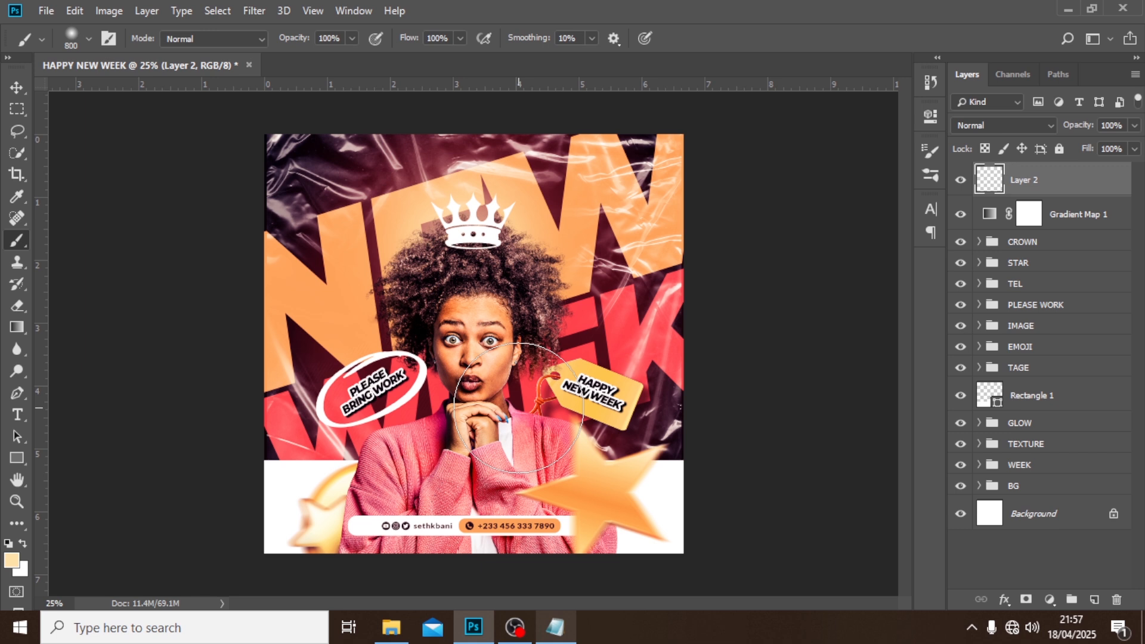
click(521, 365)
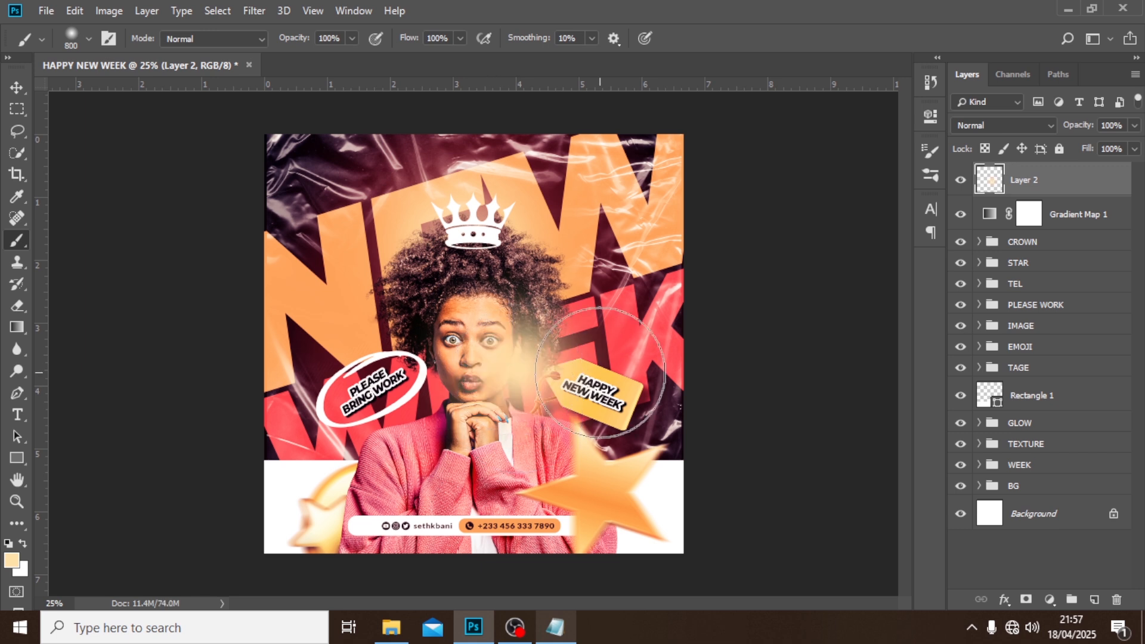
click(1014, 125)
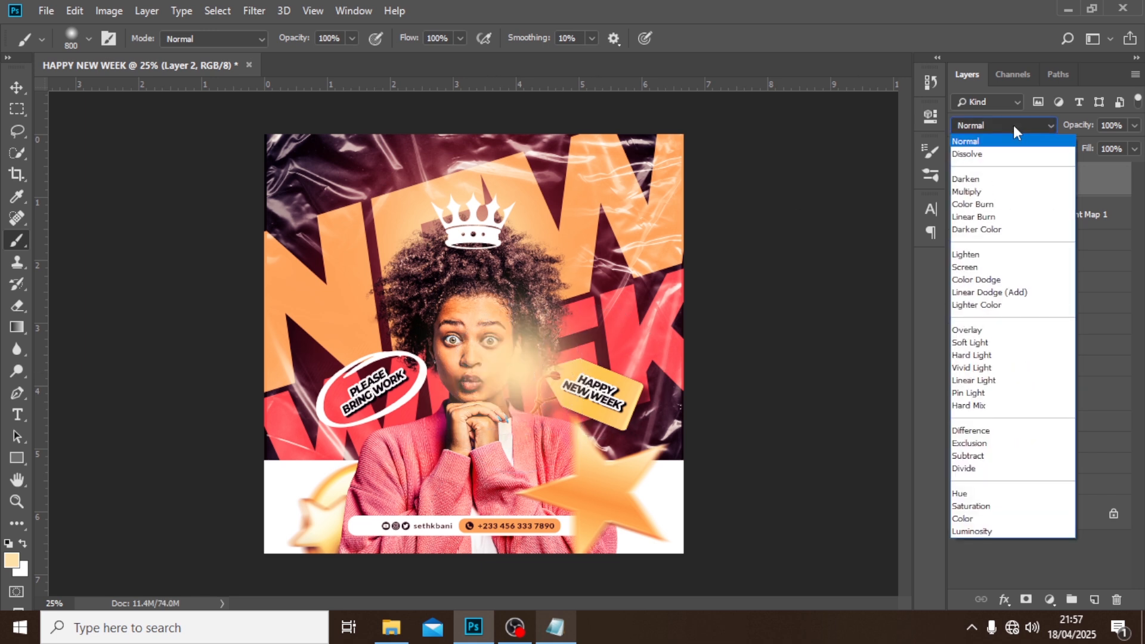
click(971, 268)
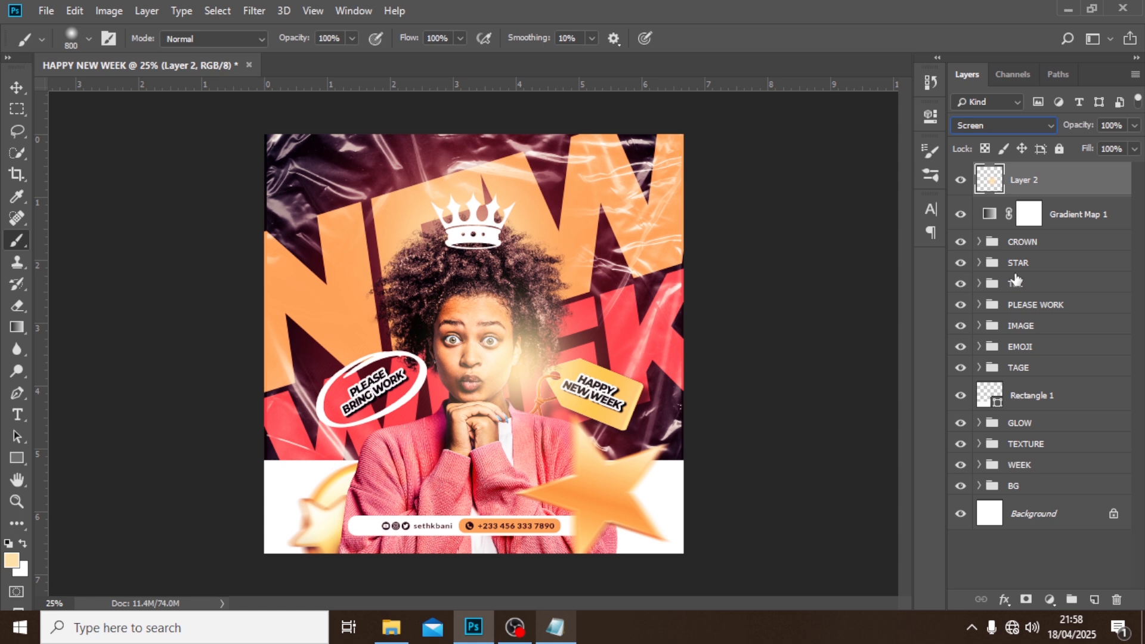
- Set the soft glow layer's opacity to 75% and enlarge it to about 129%, shifting it slightly down toward the yellow tag
click(1126, 124)
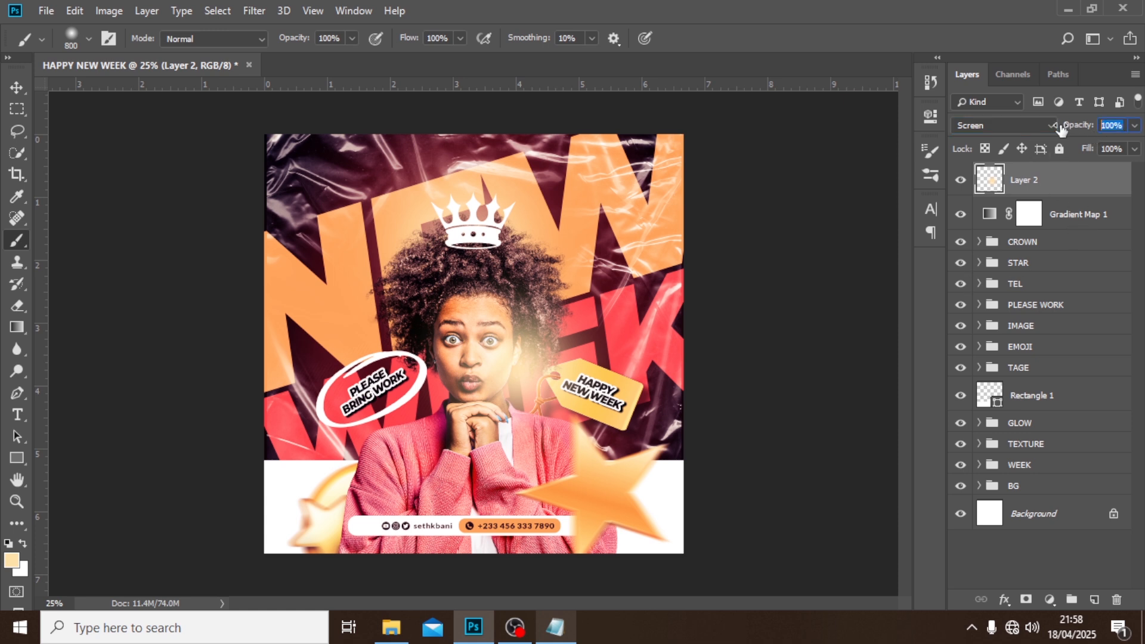
text(75)
key(Return)
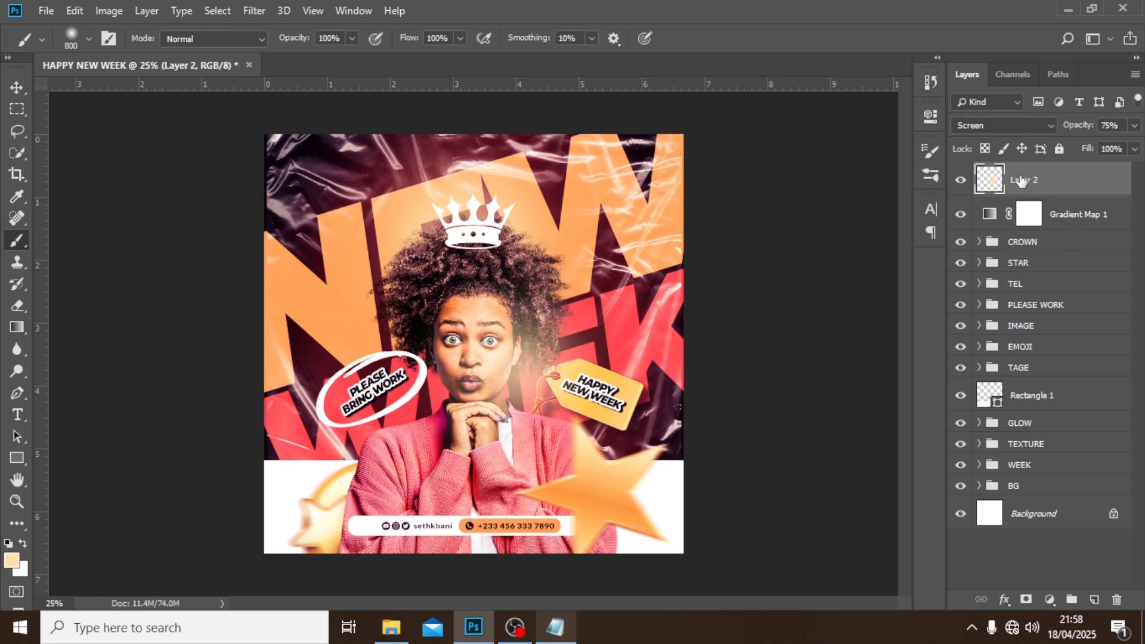
key(ctrl+t)
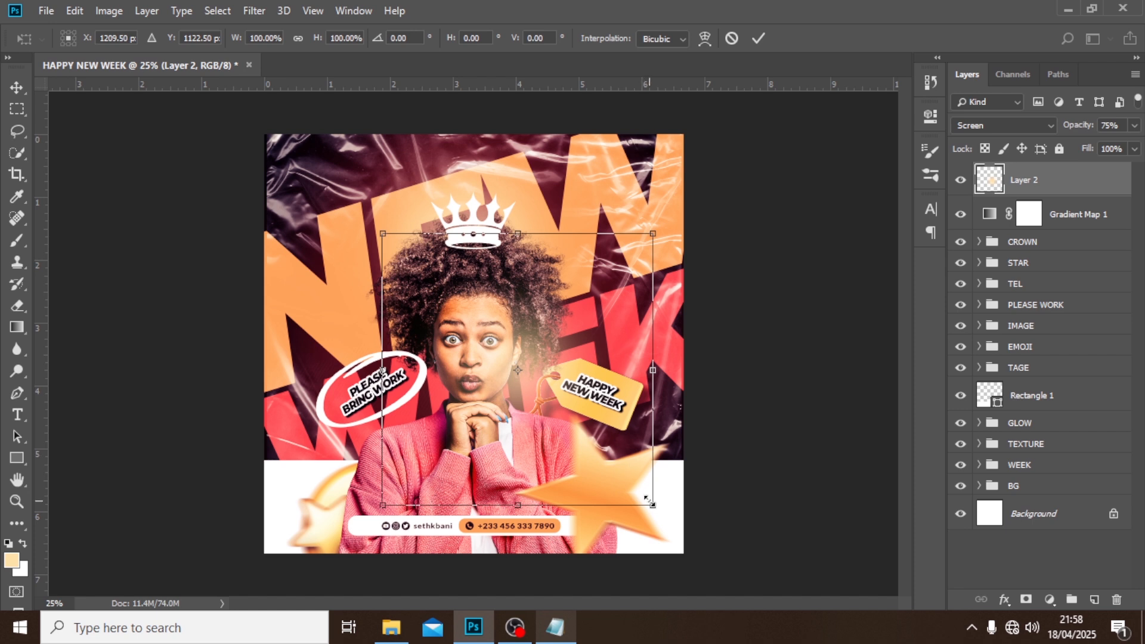
drag(649, 501, 689, 543)
drag(598, 390, 609, 407)
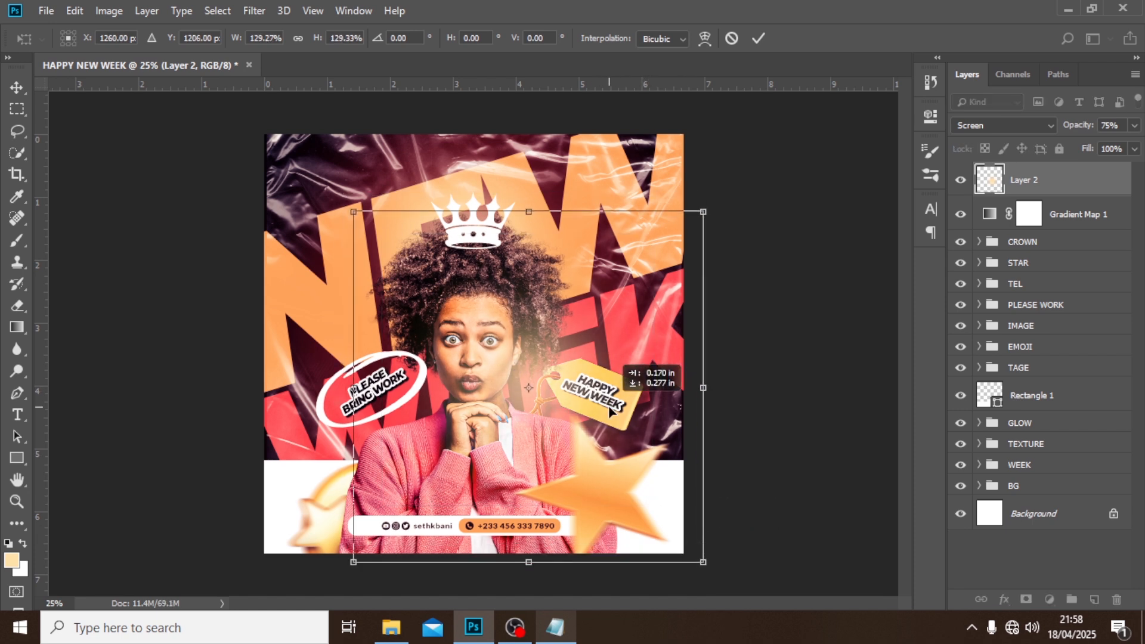
key(Return)
key(b)
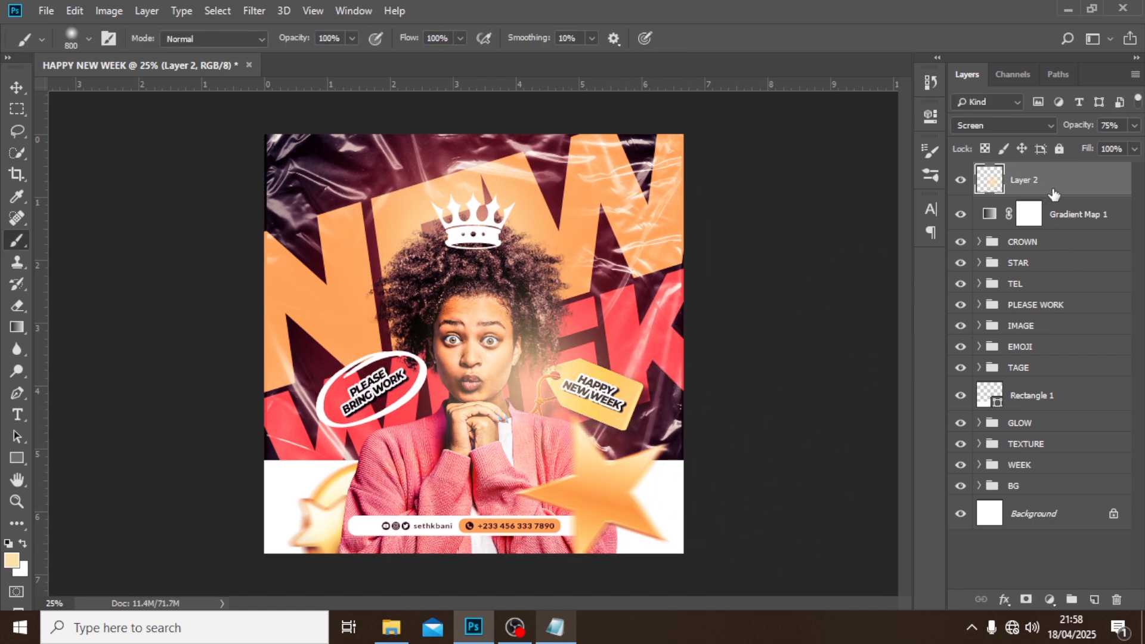
- Duplicate the glow, move the copy below the PLEASE BRING WORK badge by the woman's sleeve, and set its opacity to 70%
key(ctrl+j)
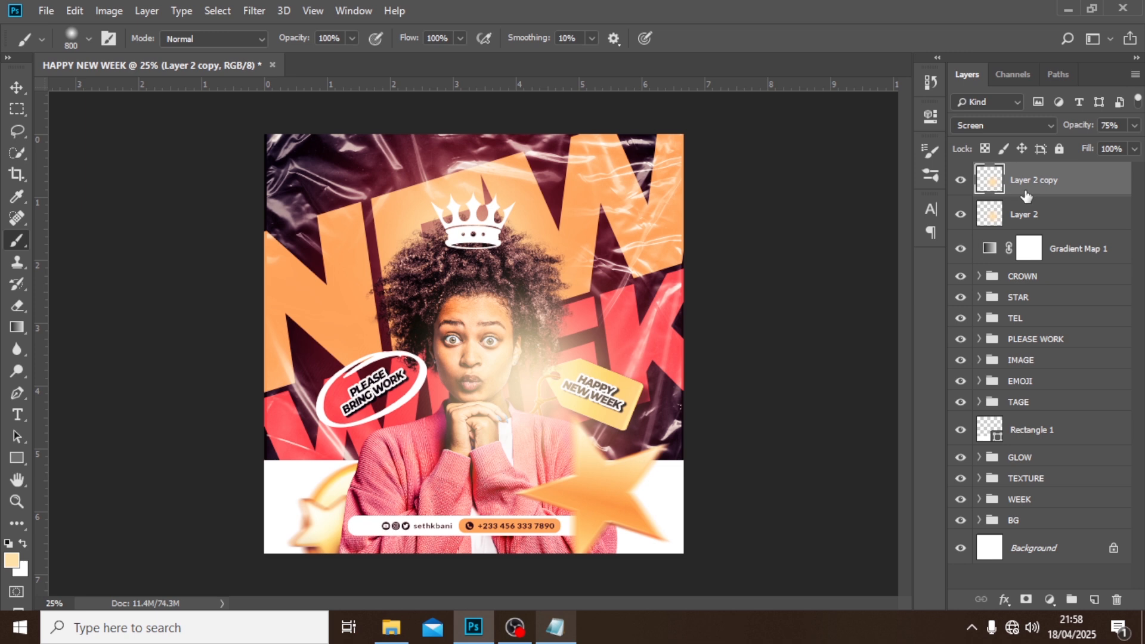
key(v)
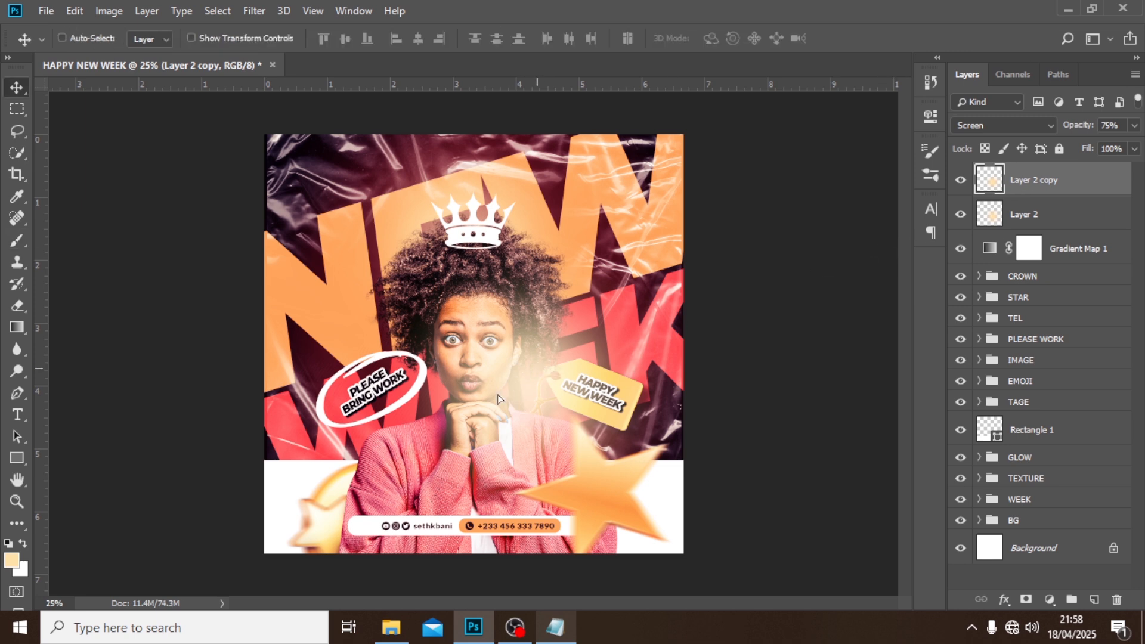
mouse_move(501, 399)
mouse_down()
mouse_move(374, 466)
mouse_move(370, 435)
mouse_move(367, 444)
mouse_up()
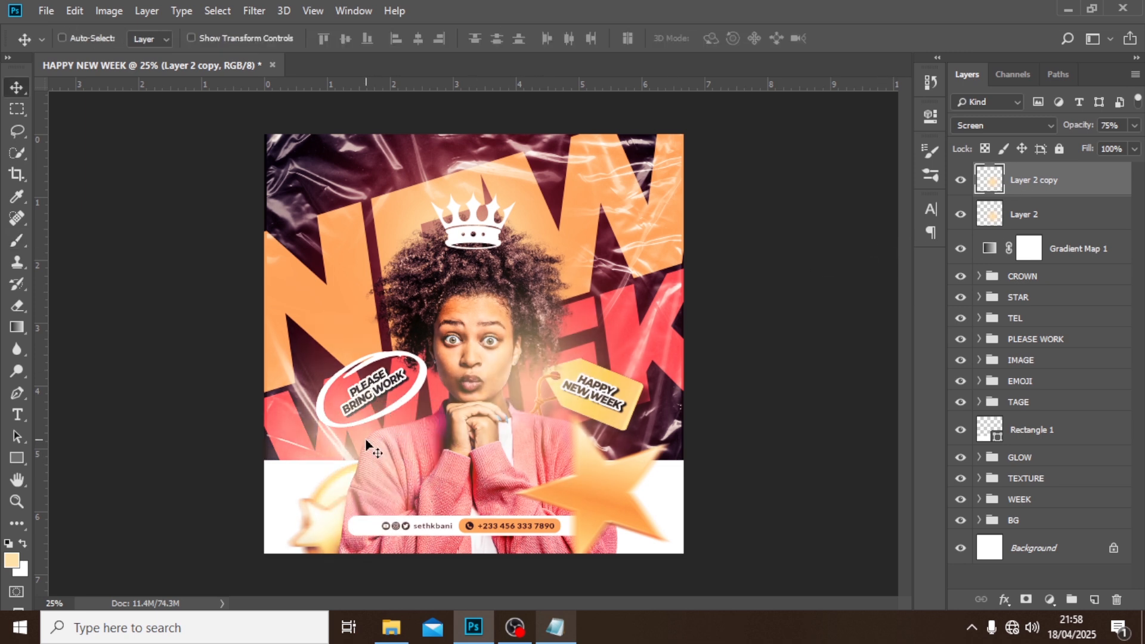
click(1123, 127)
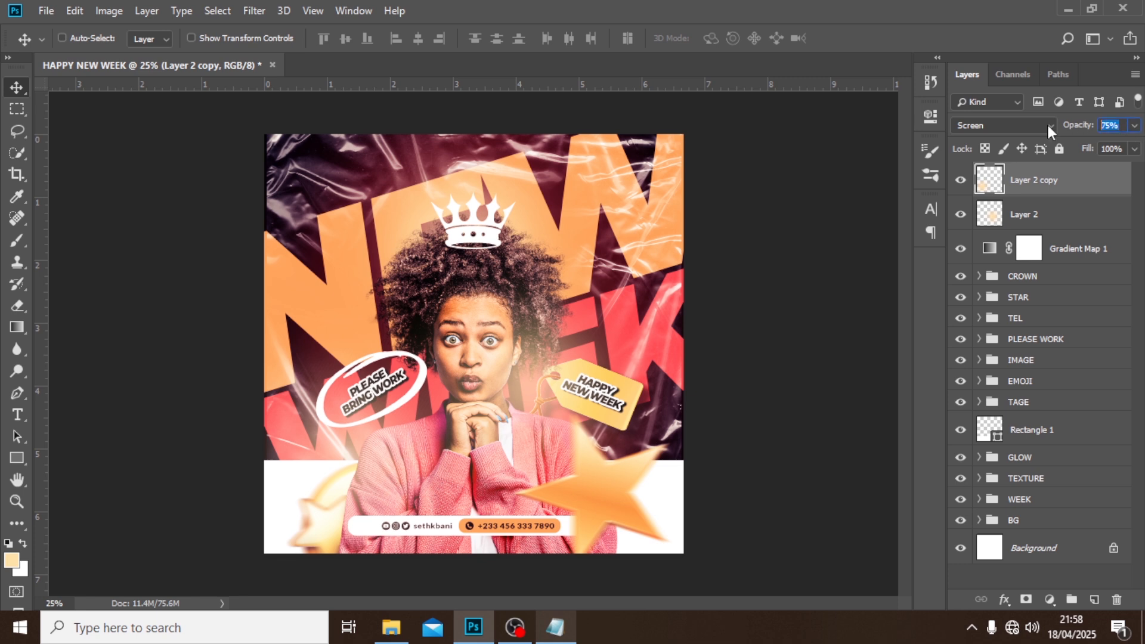
text(70)
key(Return)
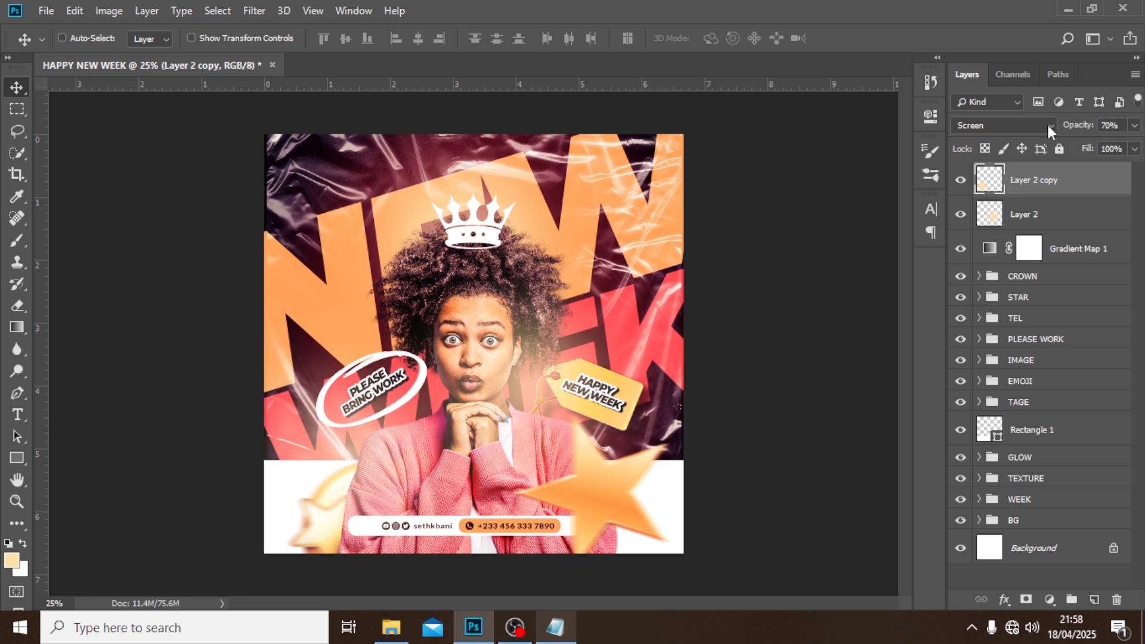
drag(424, 465, 425, 454)
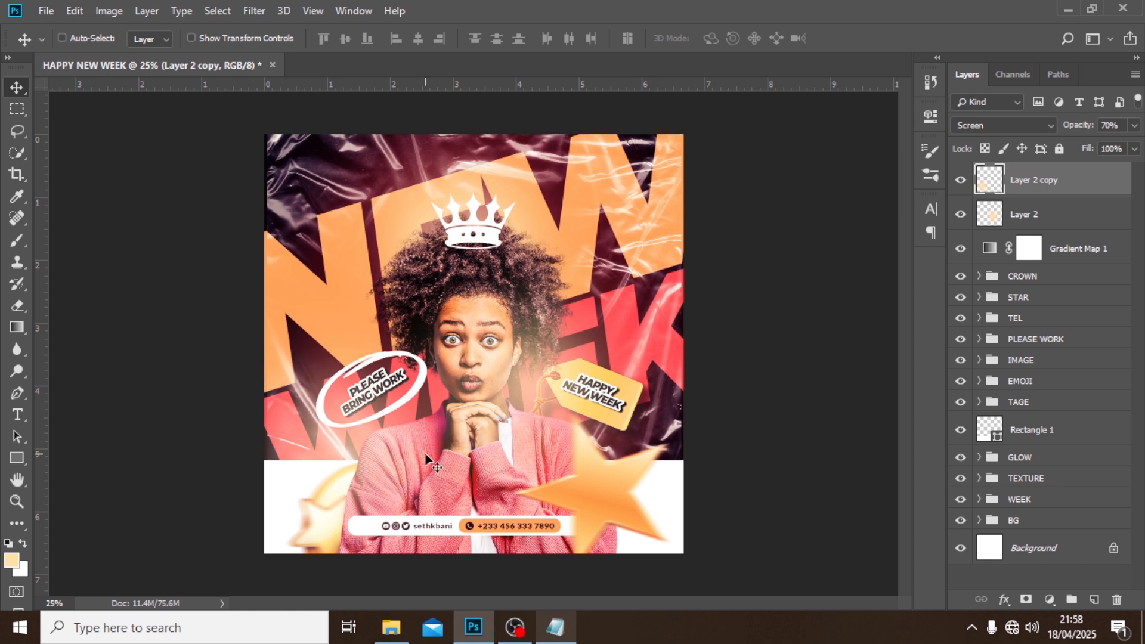
- Group the two glow layers above the gradient map and name the group GLOW
shift+click(1037, 221)
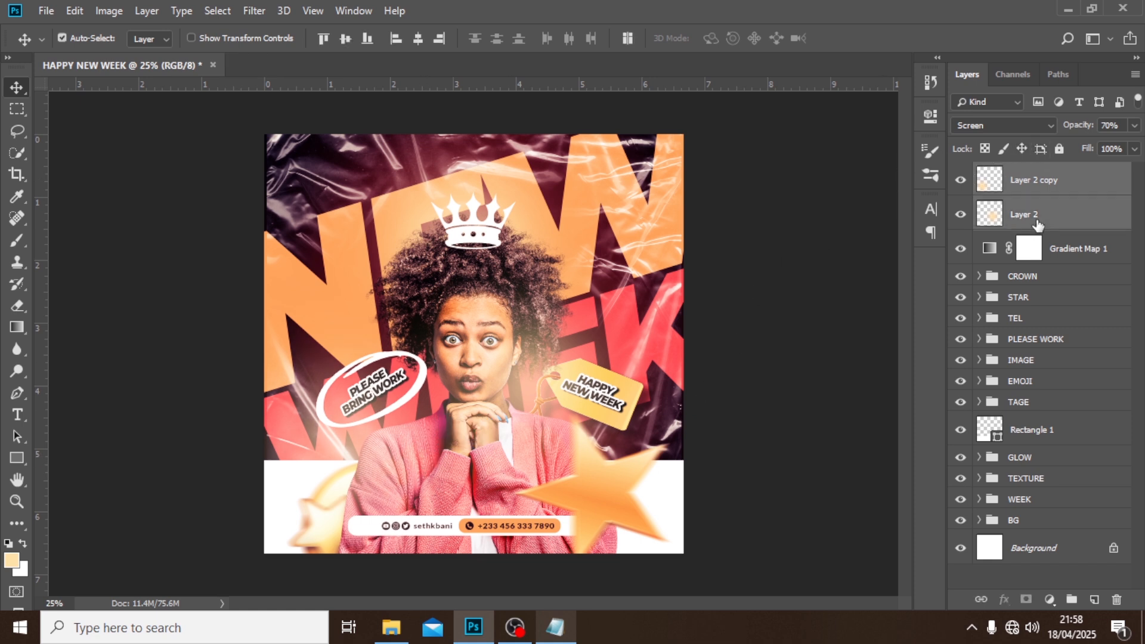
key(ctrl+g)
double_click(1023, 172)
text(GLOW)
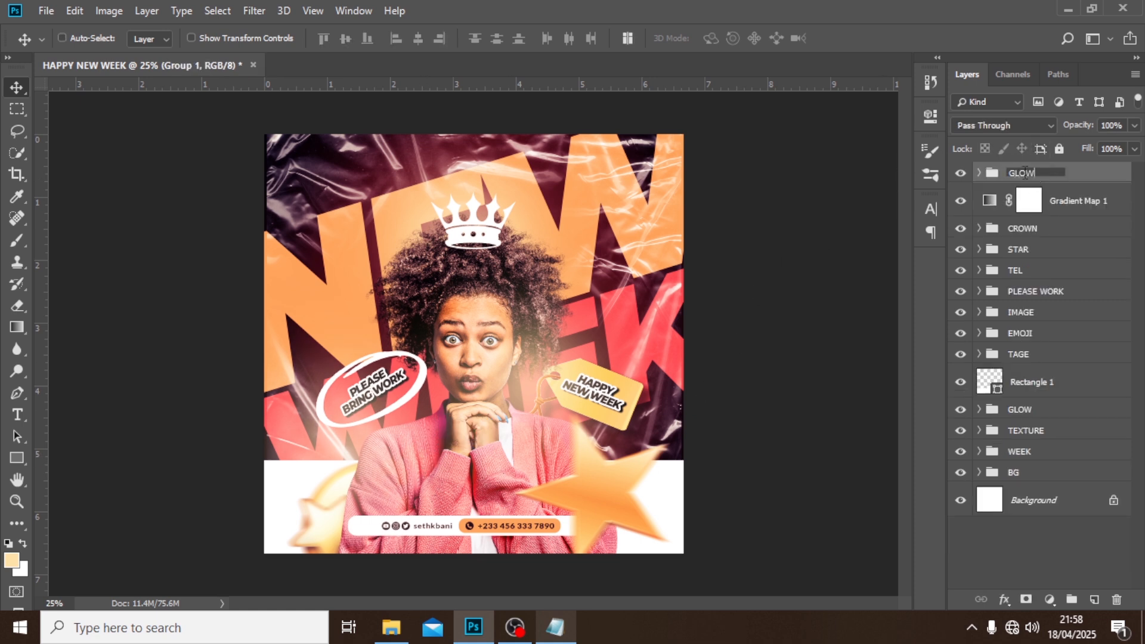
key(Return)
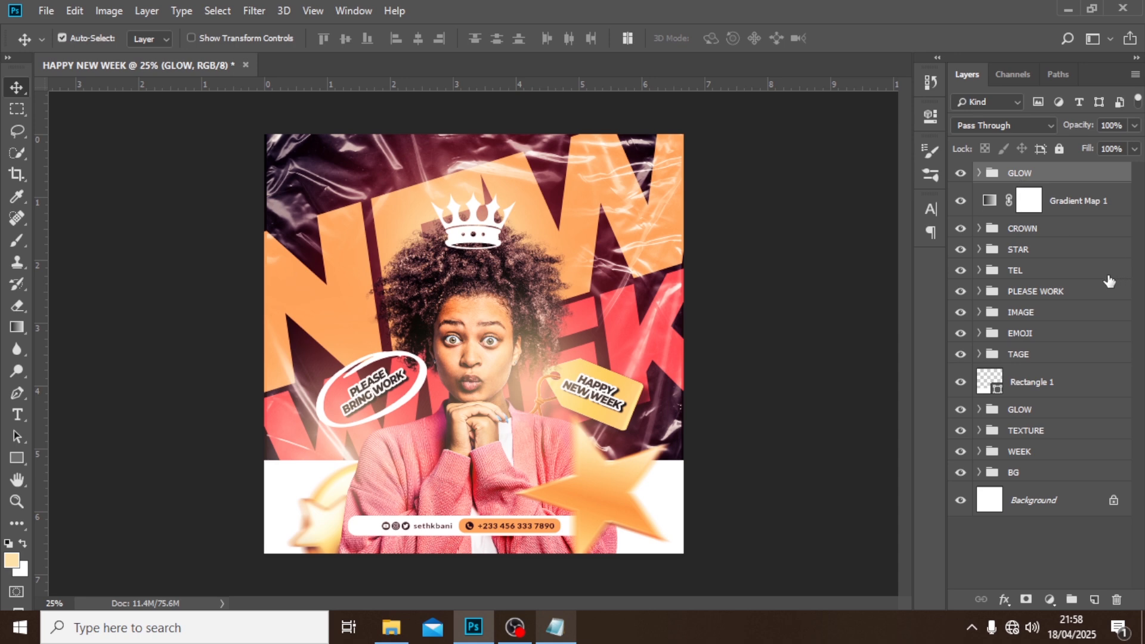
- Stamp all visible layers into a new merged layer on top of the stack and convert it to a smart object
key(ctrl+shift+alt+e)
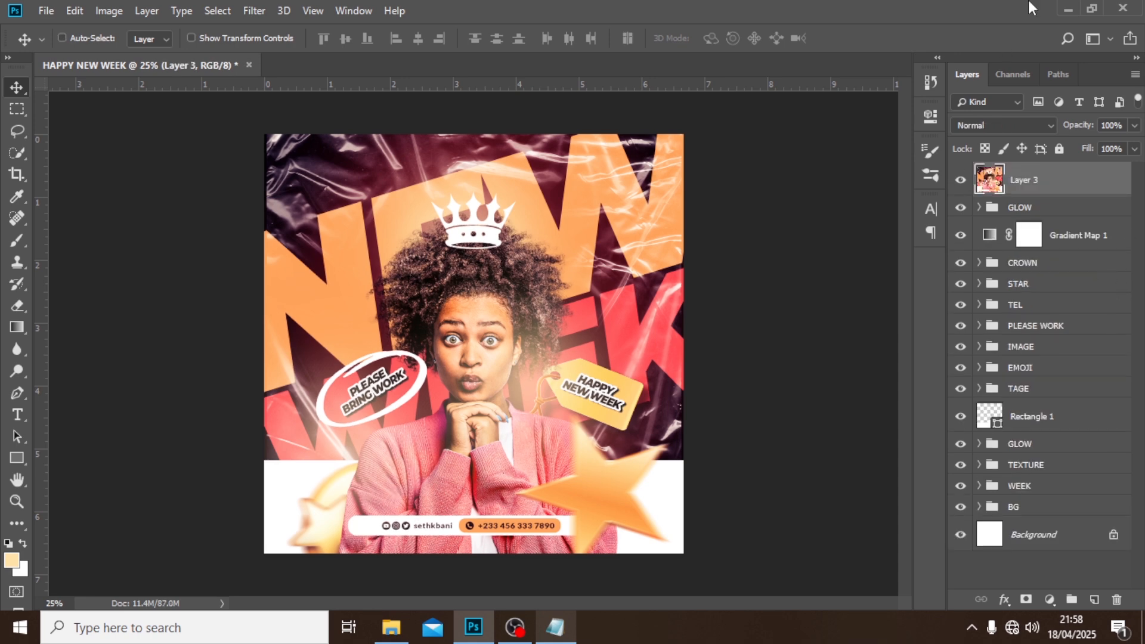
right_click(1071, 196)
click(948, 203)
- Open the Camera Raw Filter on the merged layer and set Contrast to +21 and Clarity to +17
click(253, 10)
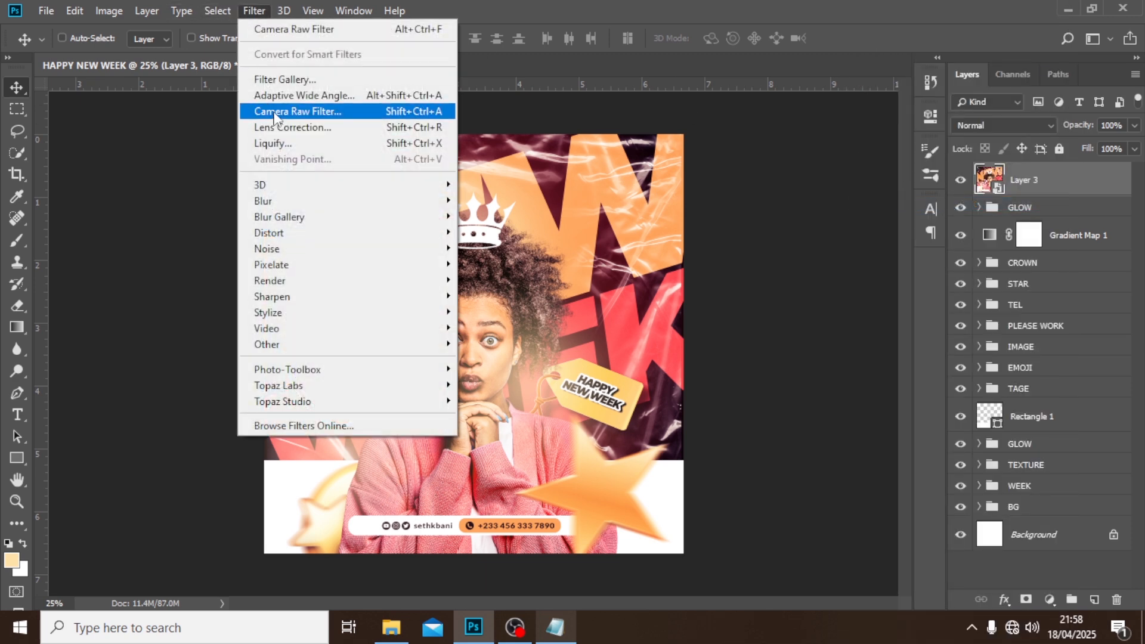
click(273, 112)
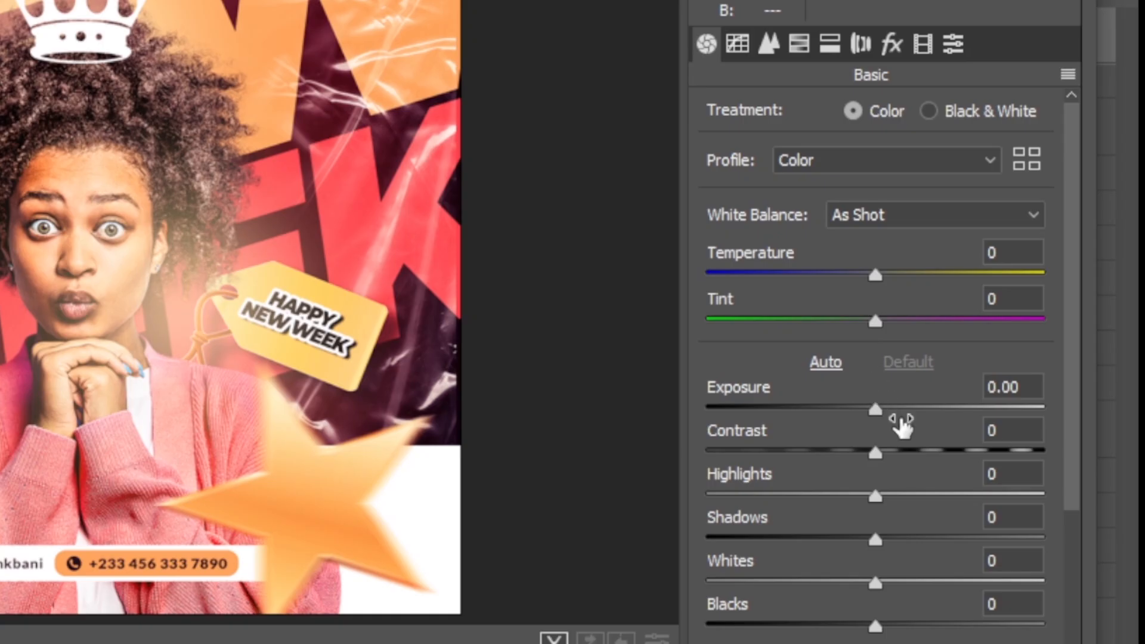
click(1008, 430)
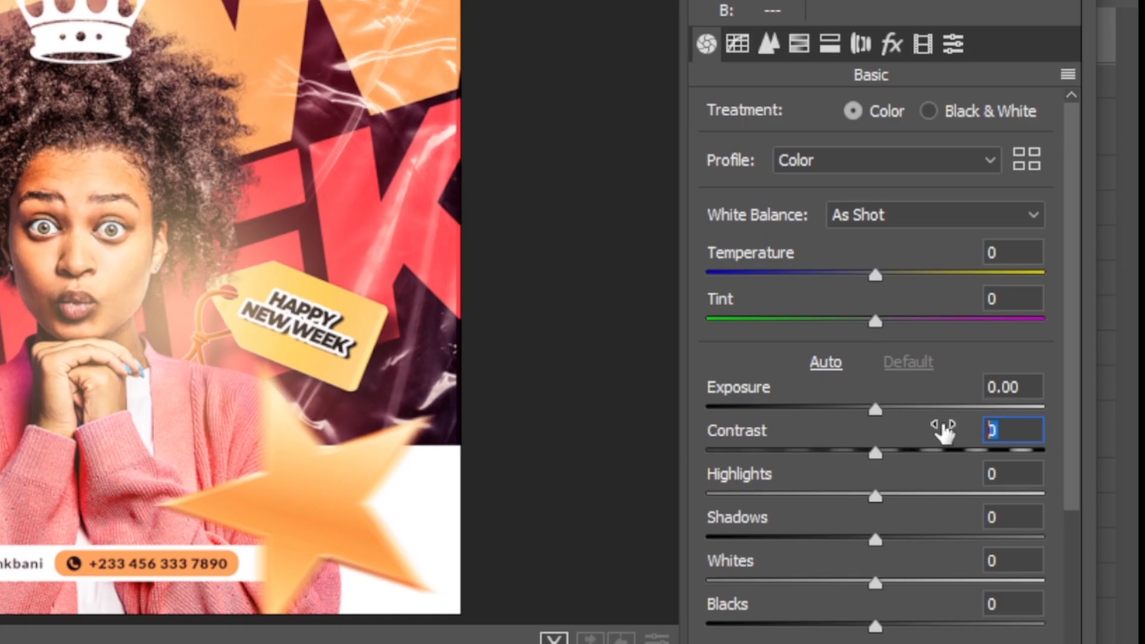
text(21)
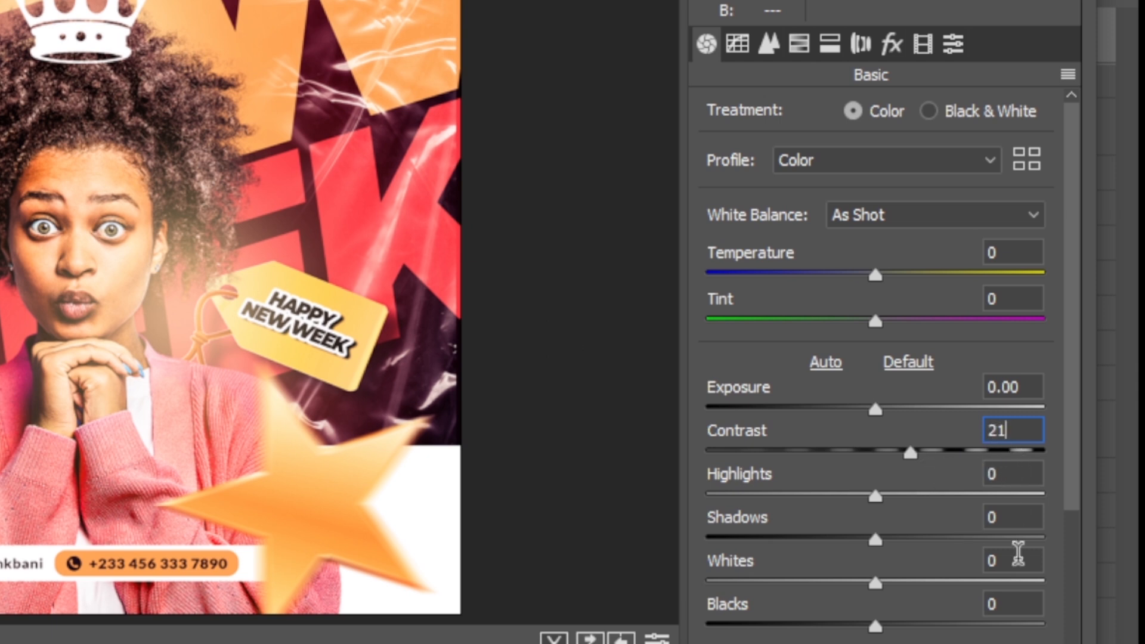
drag(1073, 469, 1074, 605)
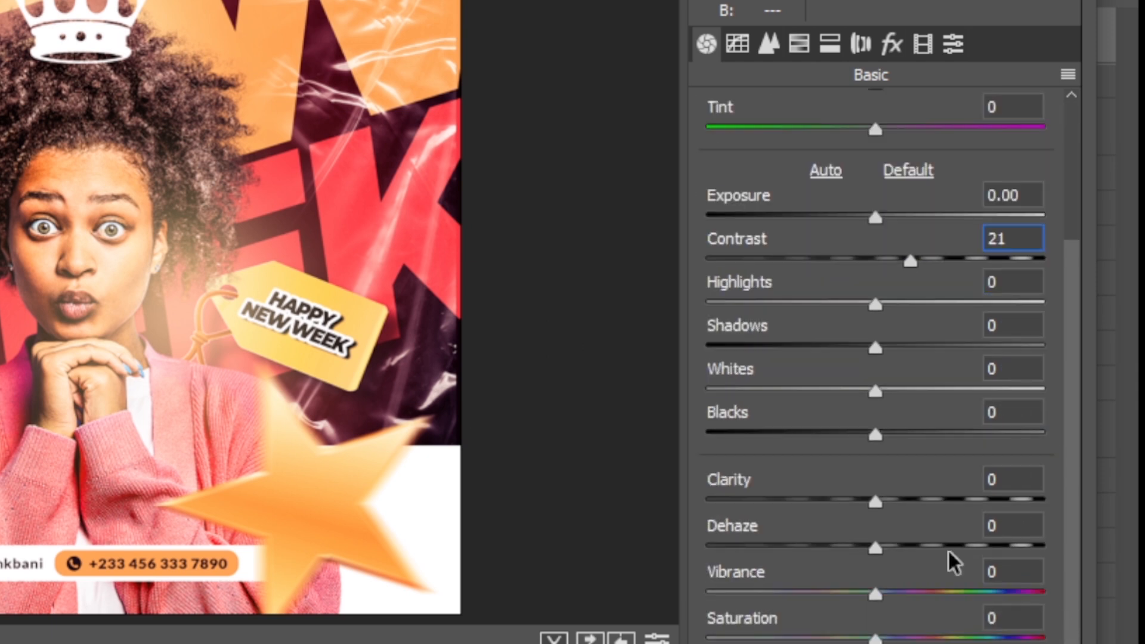
click(1001, 474)
double_click(1000, 474)
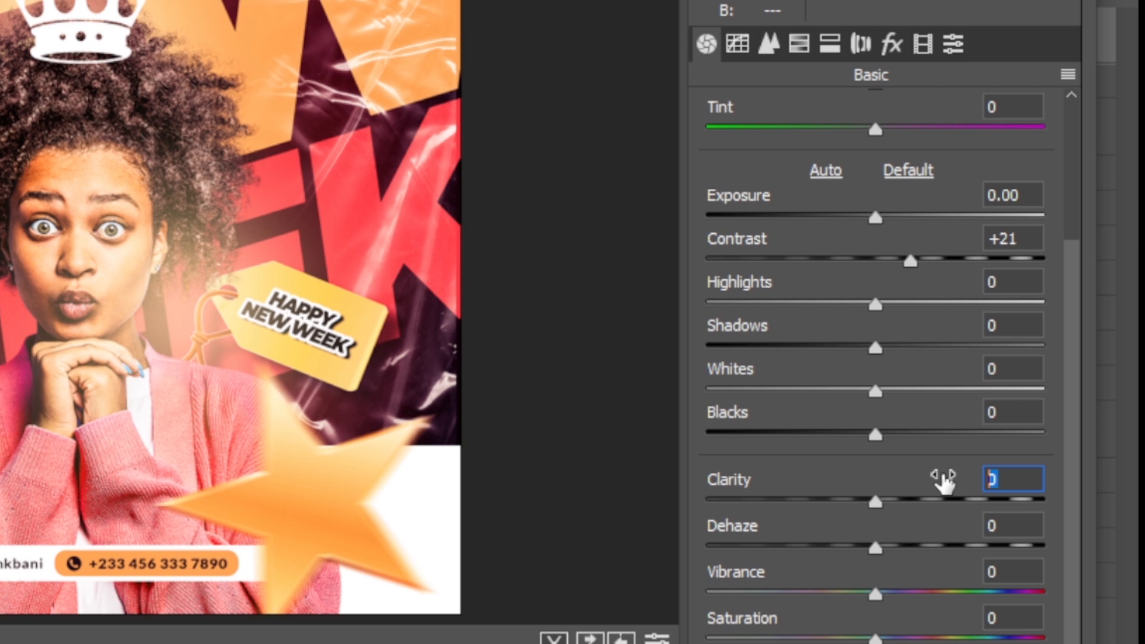
text(17)
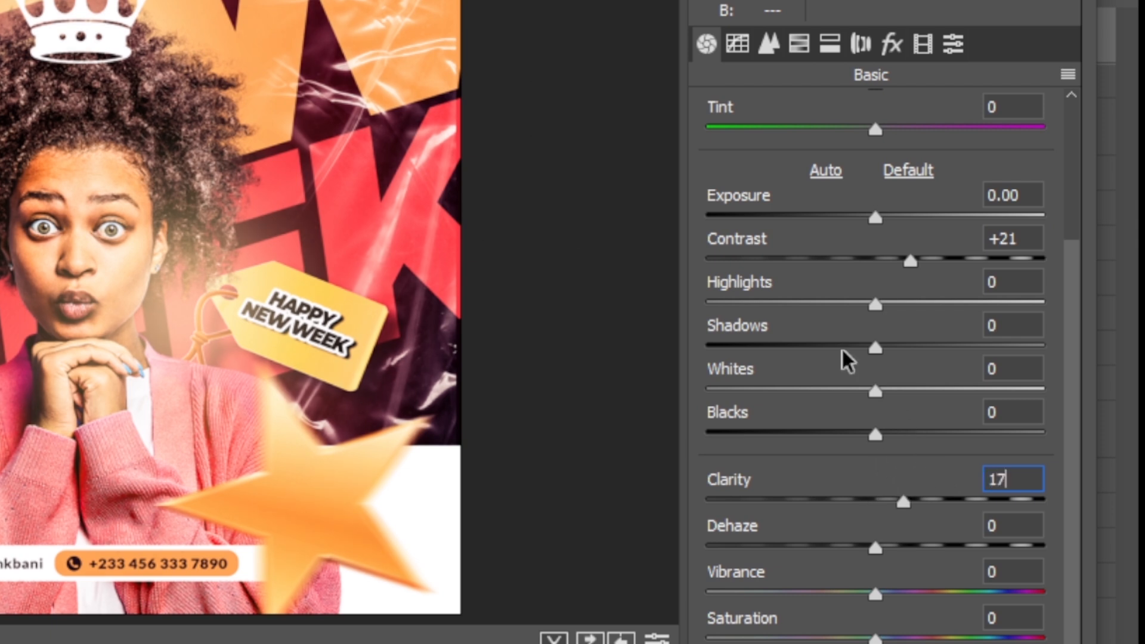
- In the HSL saturation adjustments, set Reds to +37, Oranges to +21, Yellows to +39 and Greens to +41
click(797, 45)
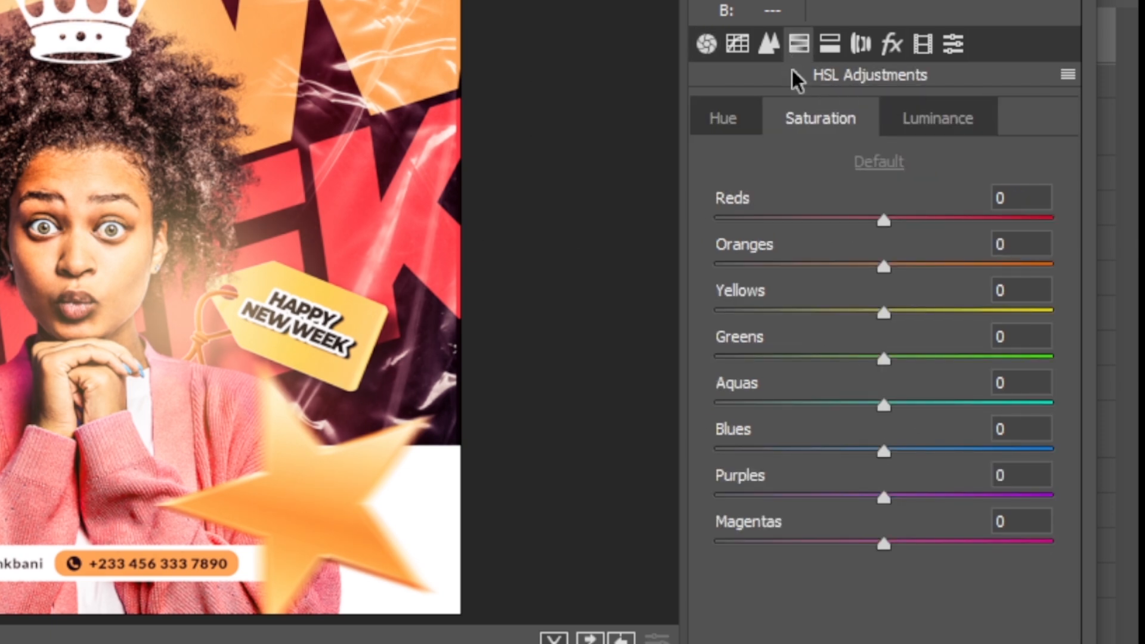
double_click(1008, 196)
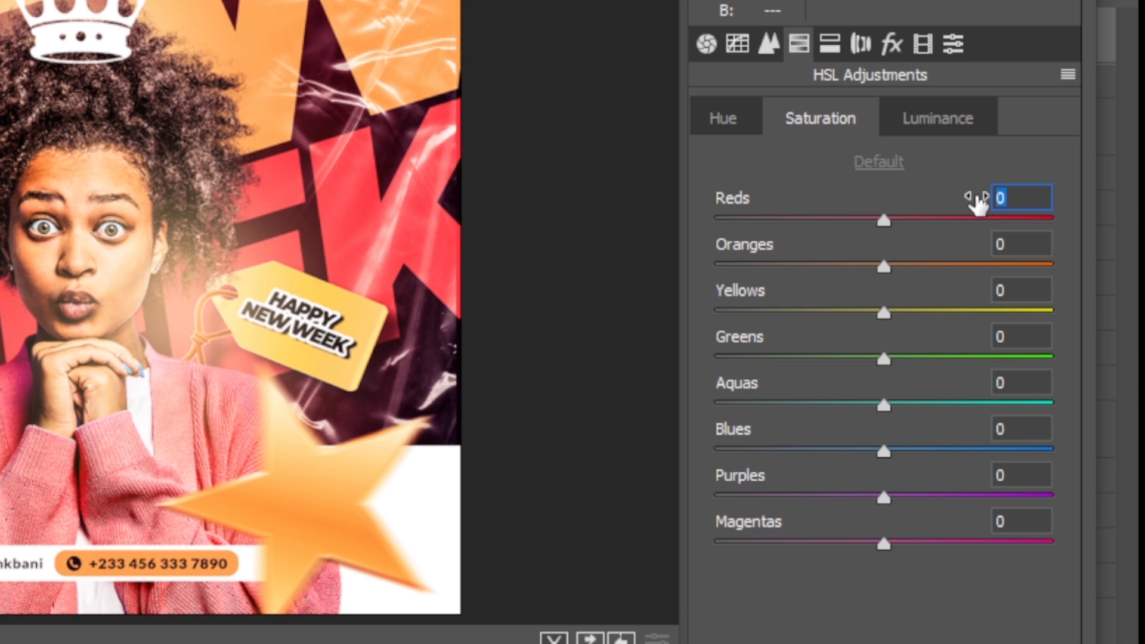
text(37)
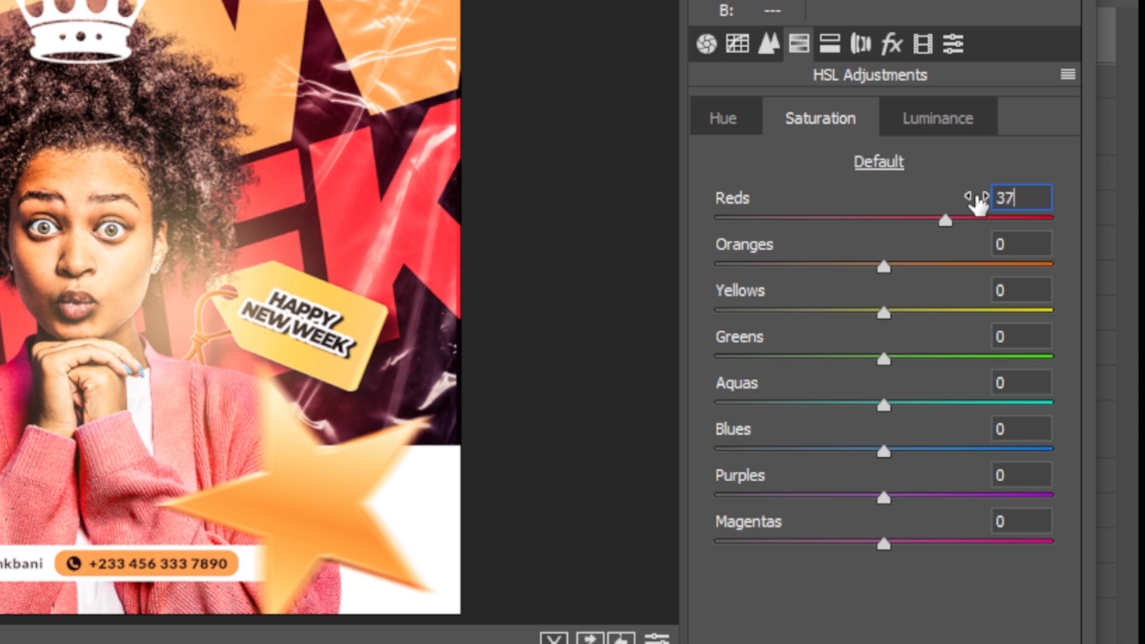
key(Tab)
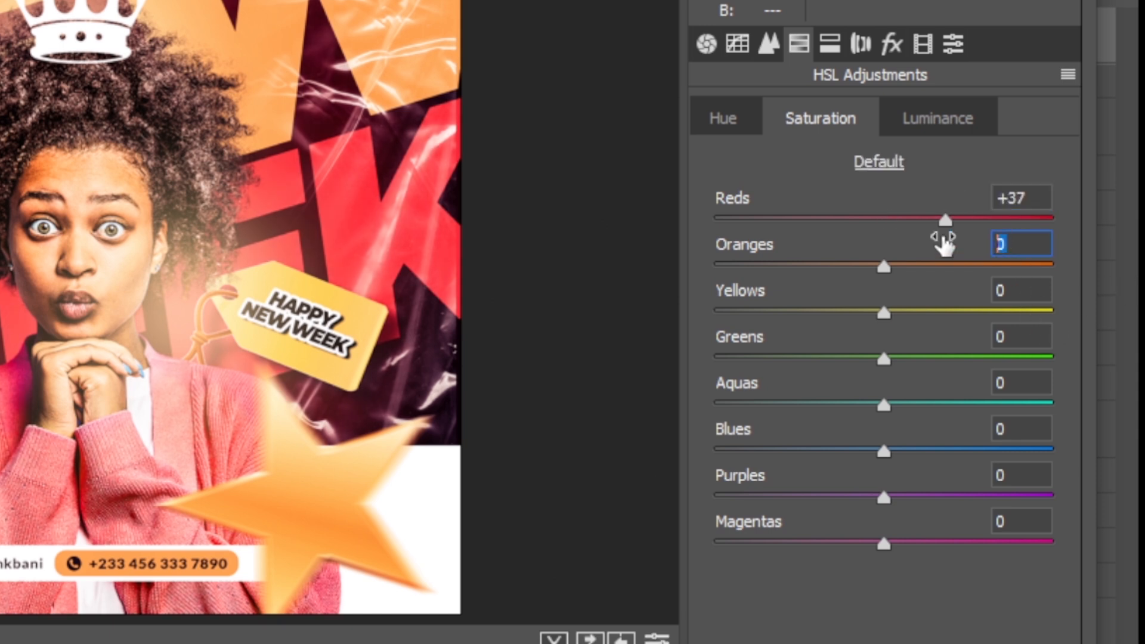
text(21)
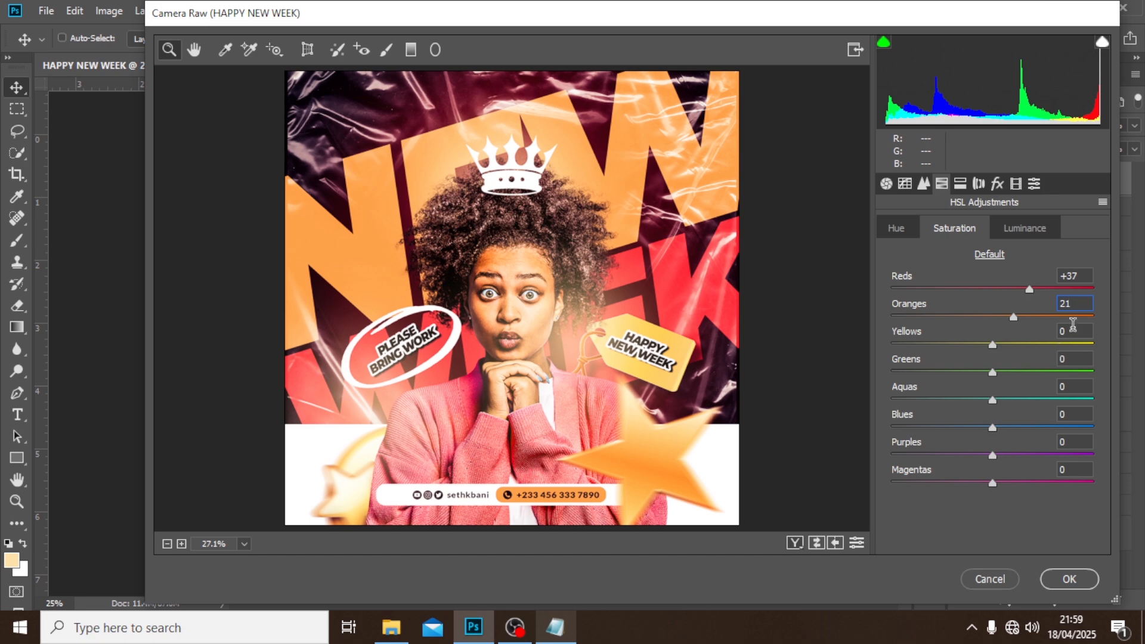
key(Tab)
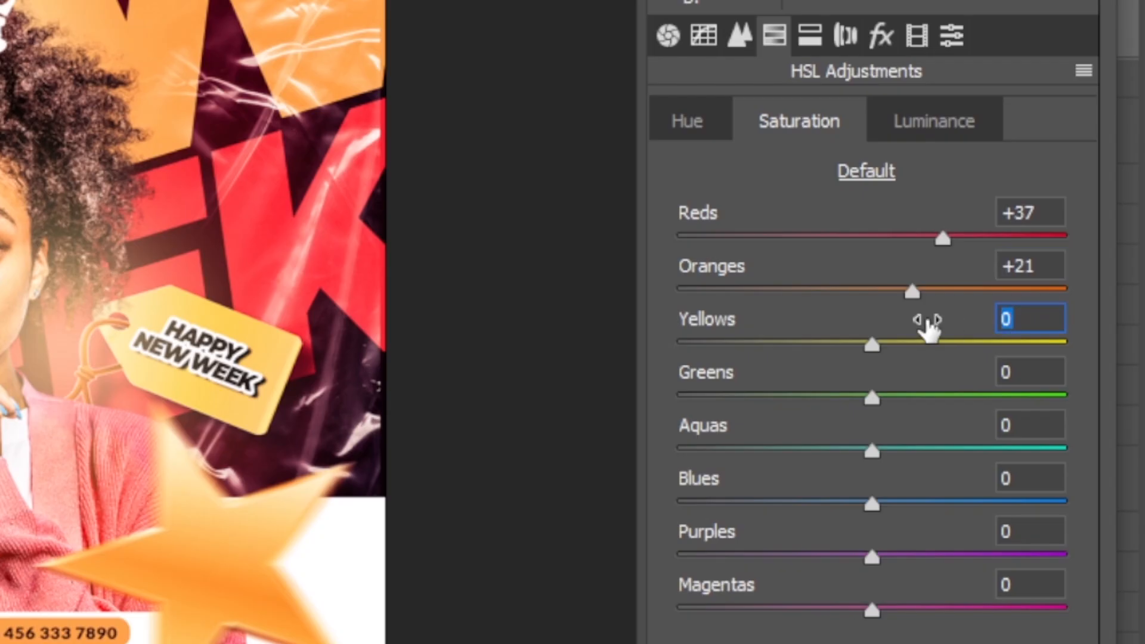
text(39)
key(Tab)
text(41)
key(Tab)
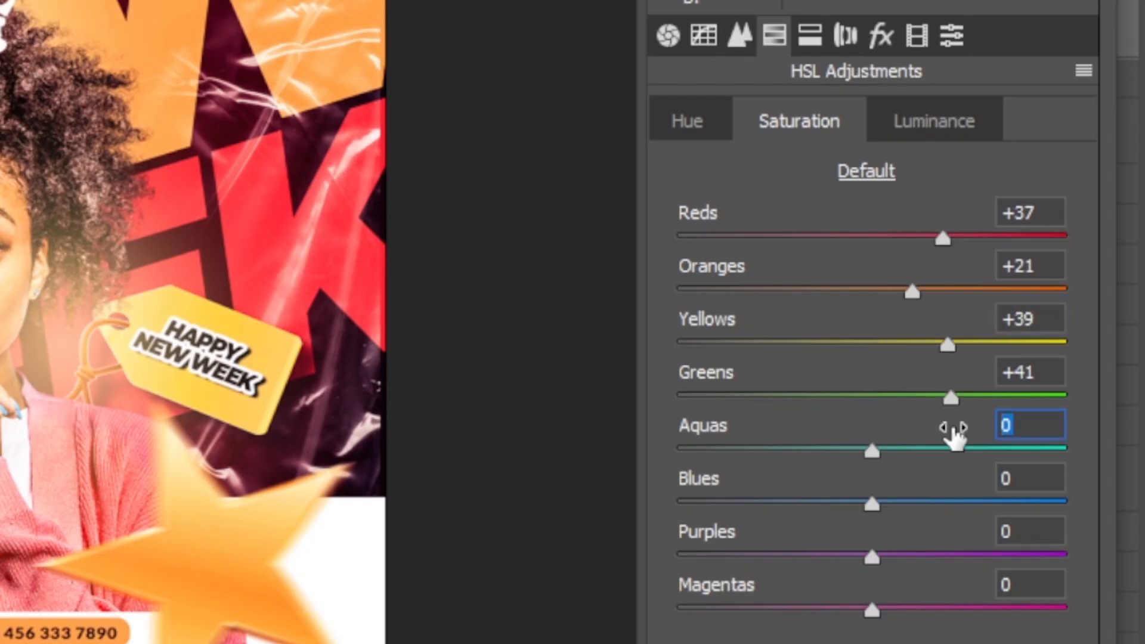
- Set the saturation of Aquas to +39, Blues to +46, Purples to +46 and Magentas to +49
text(39)
key(Tab)
text(46)
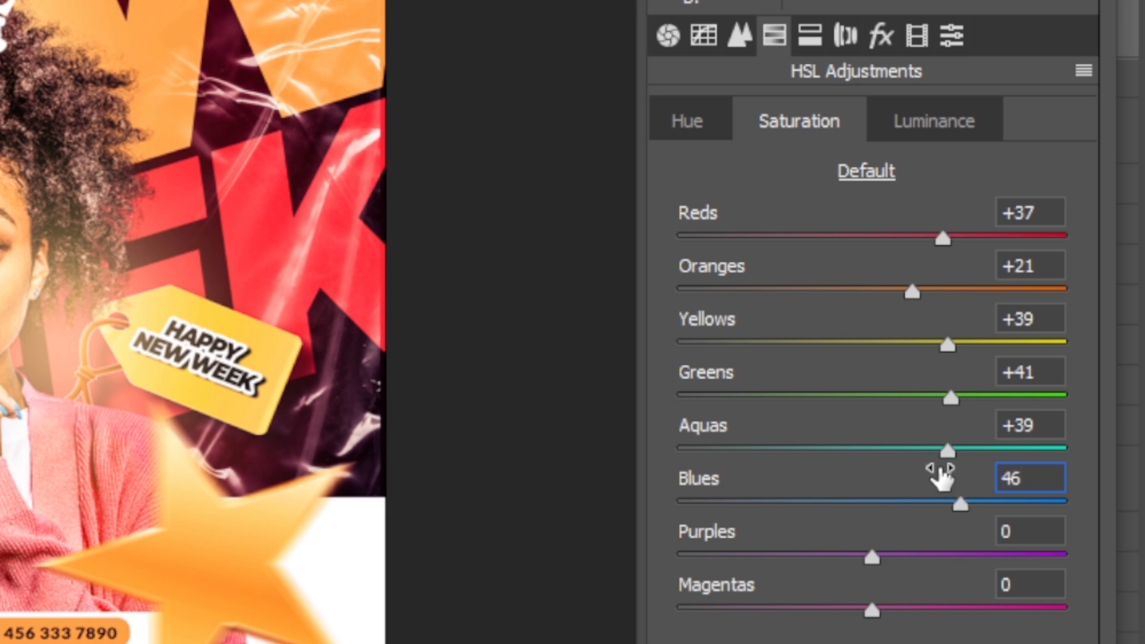
click(996, 533)
key(BackSpace)
text(46)
click(1002, 591)
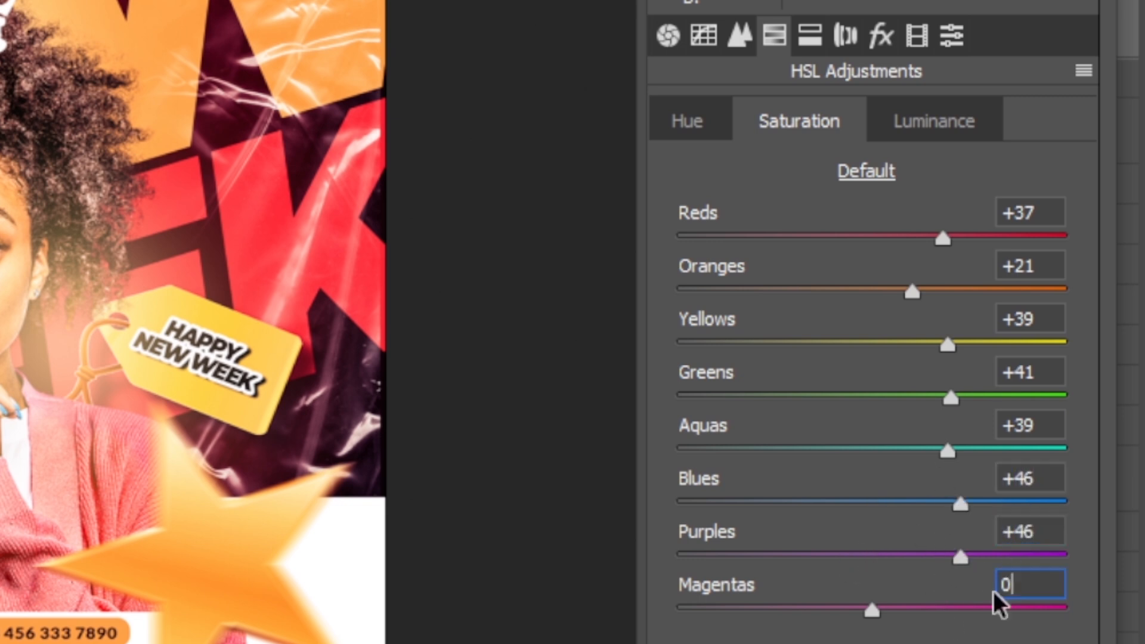
key(BackSpace)
text(49)
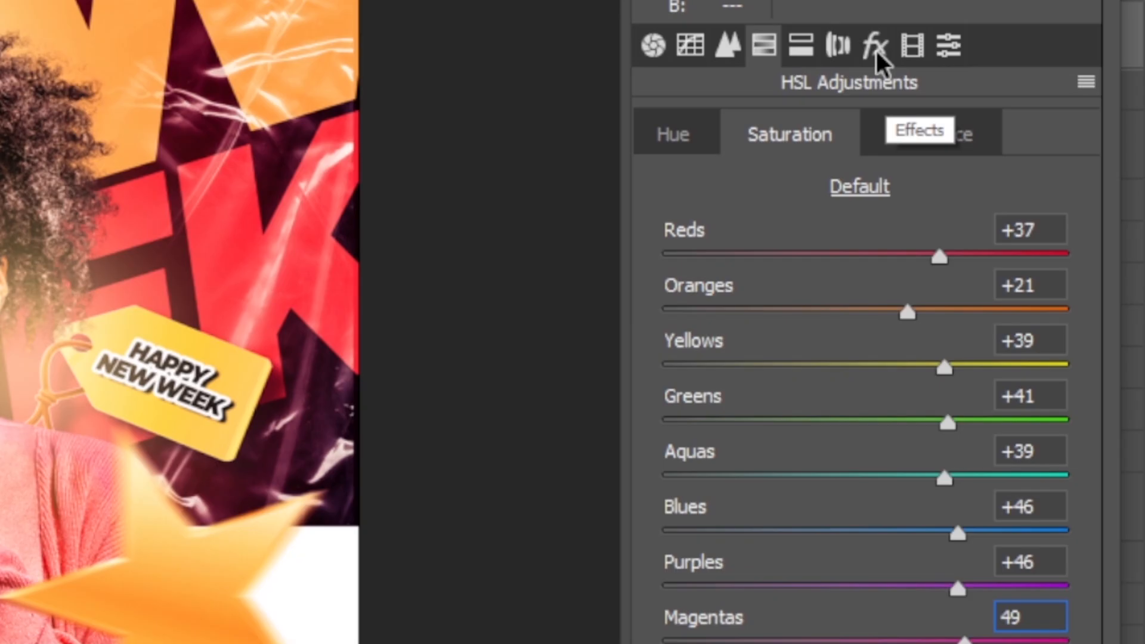
- Add film grain with an amount of 30 and apply the Camera Raw adjustments
click(997, 186)
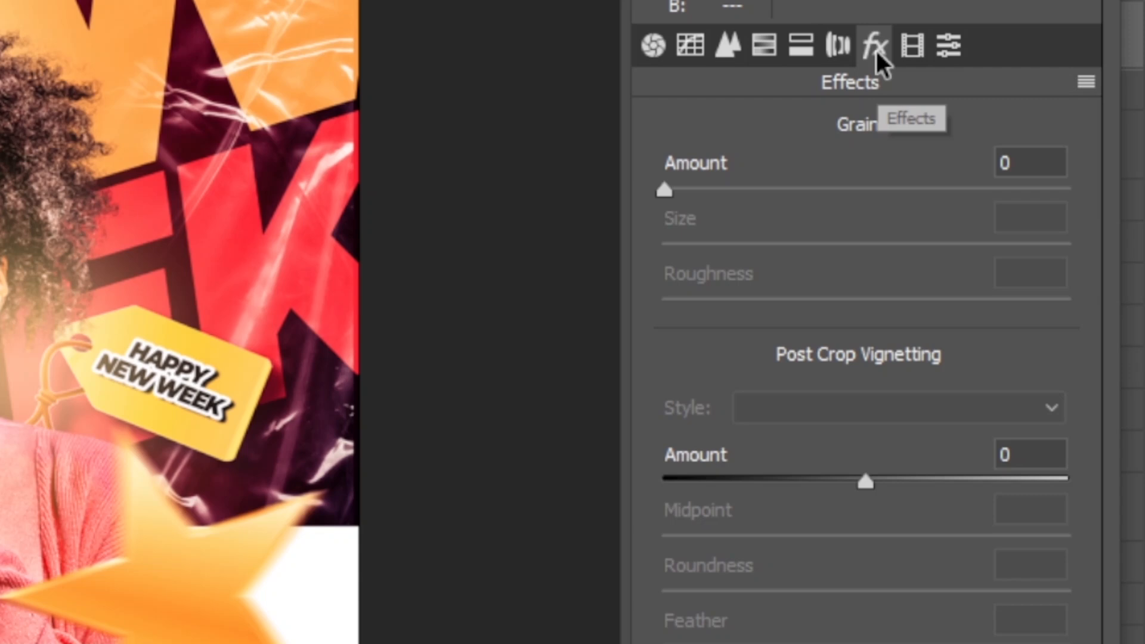
click(1033, 162)
text(30)
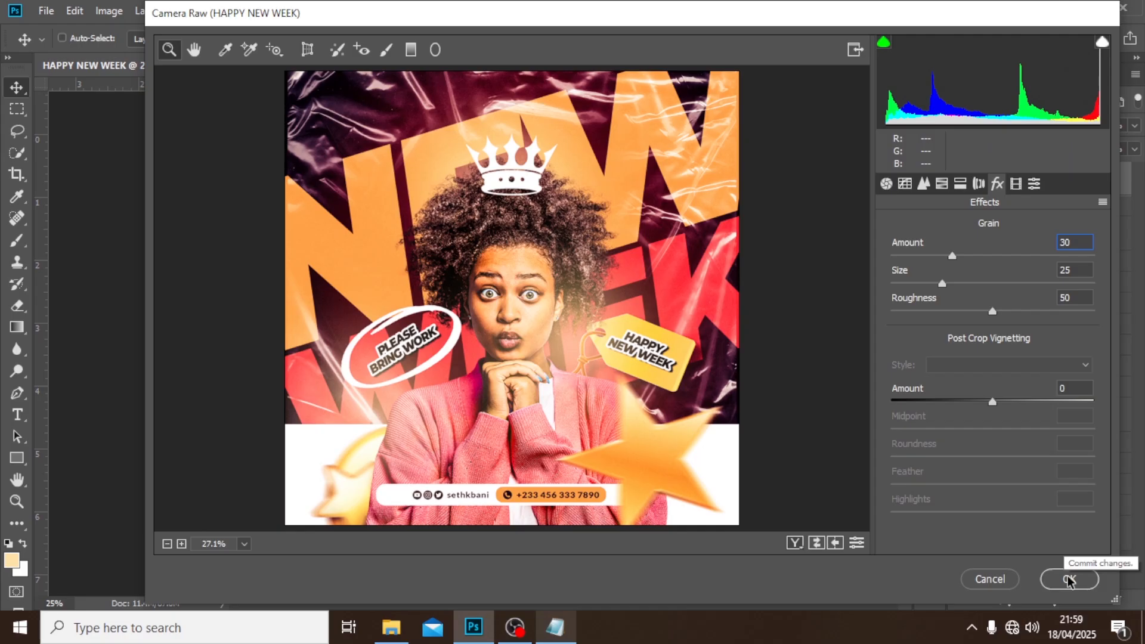
click(1061, 580)
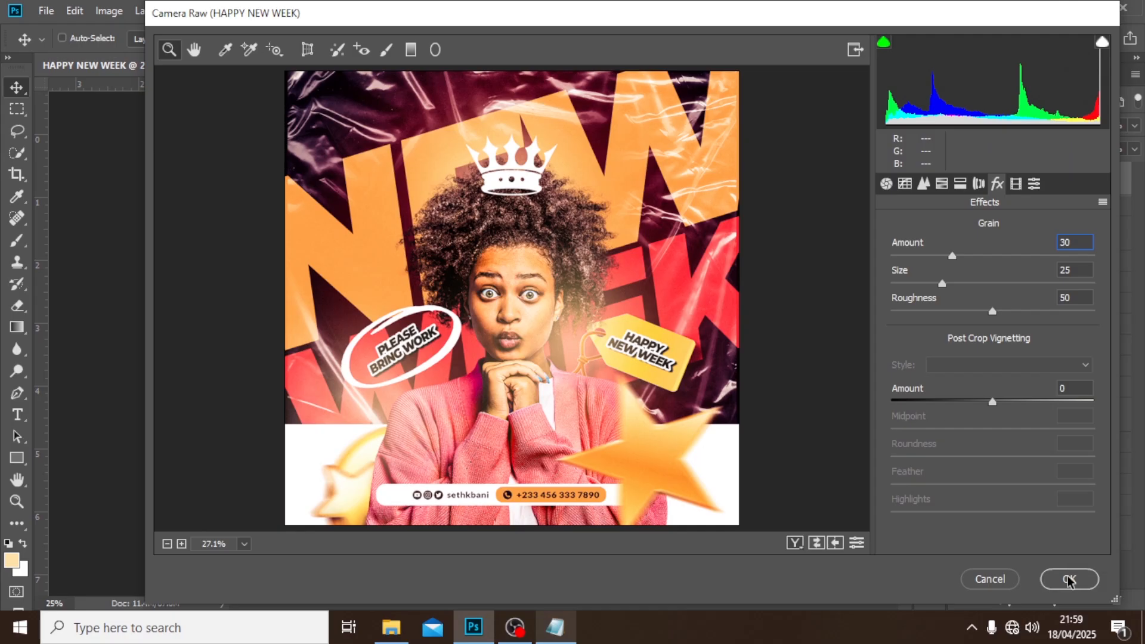